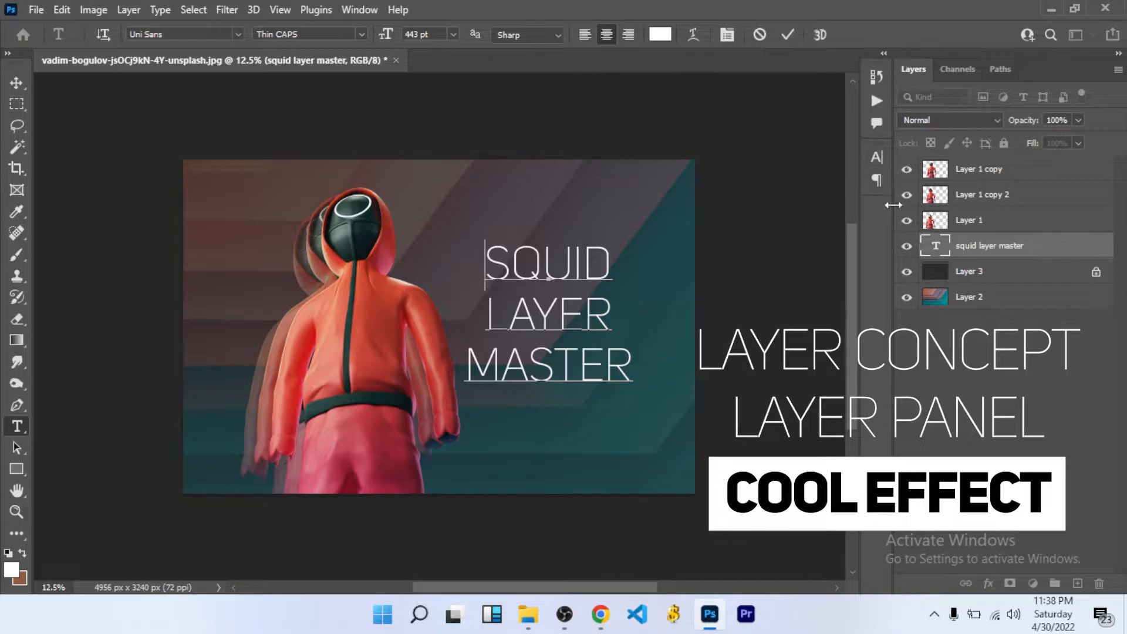
Open the image kuguyfyuu.jpg from the Downloads folder.
left_click(962, 221)
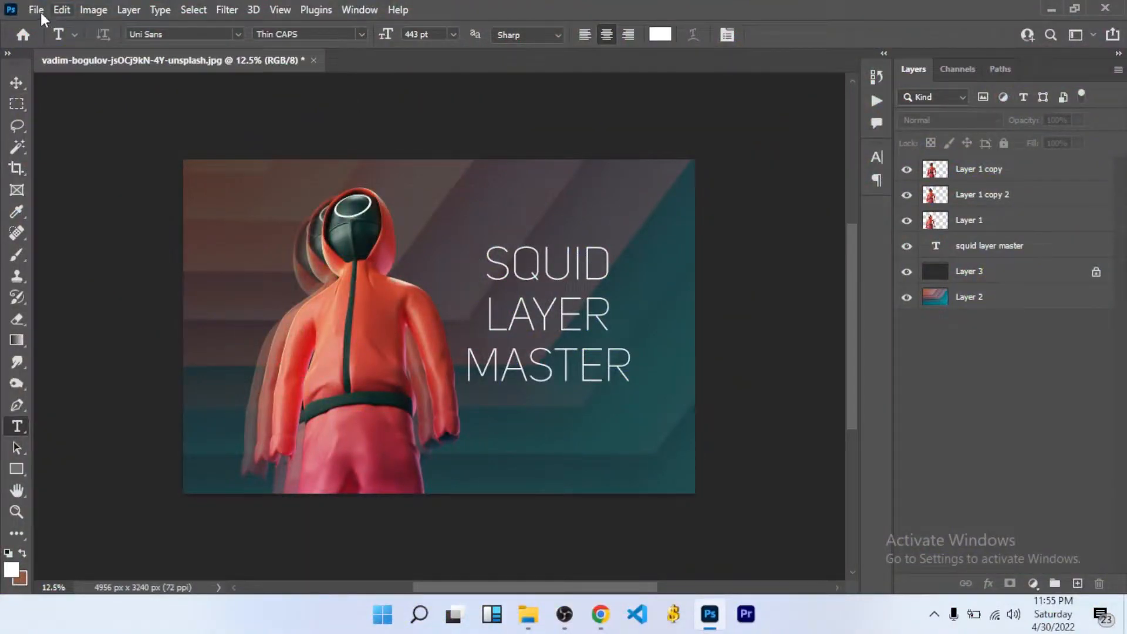
left_click(37, 10)
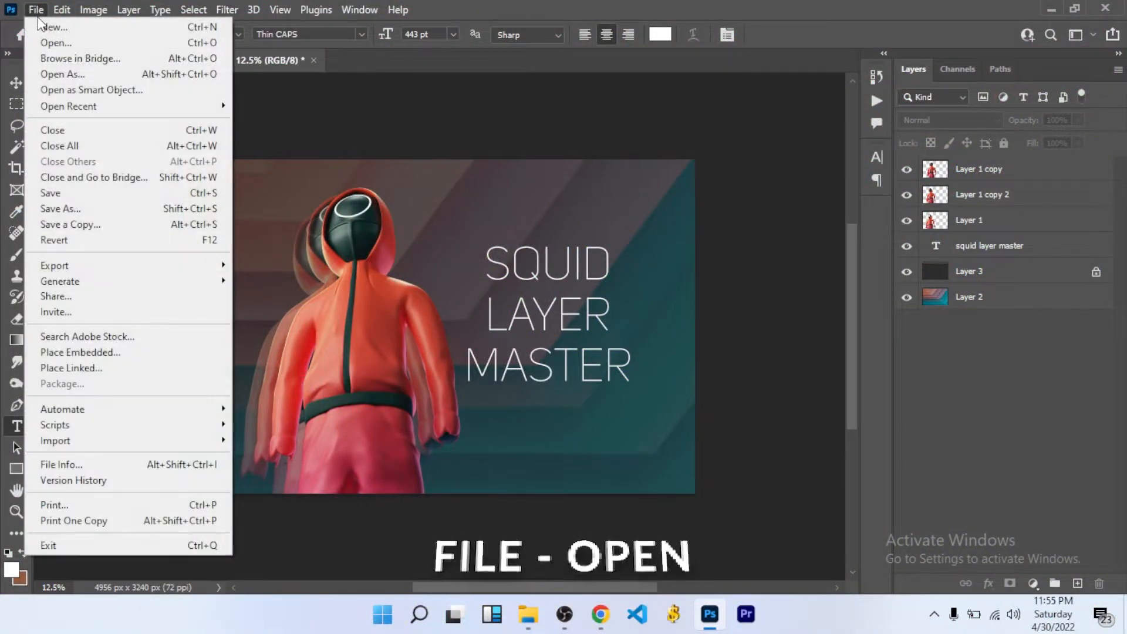
left_click(50, 43)
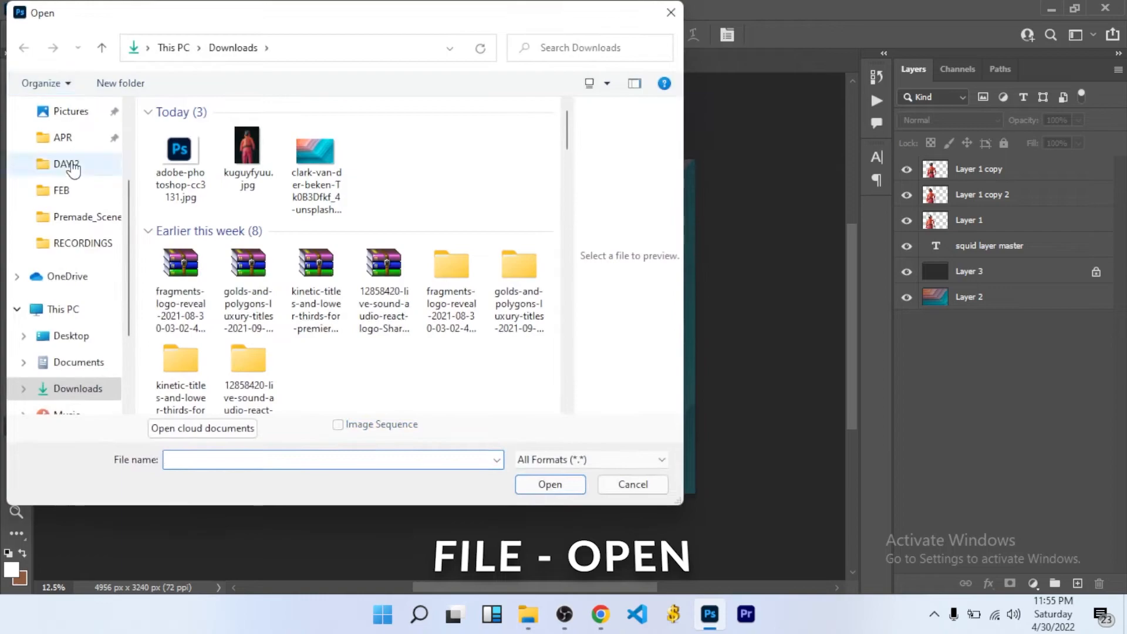
scroll(65, 170, "up", 3)
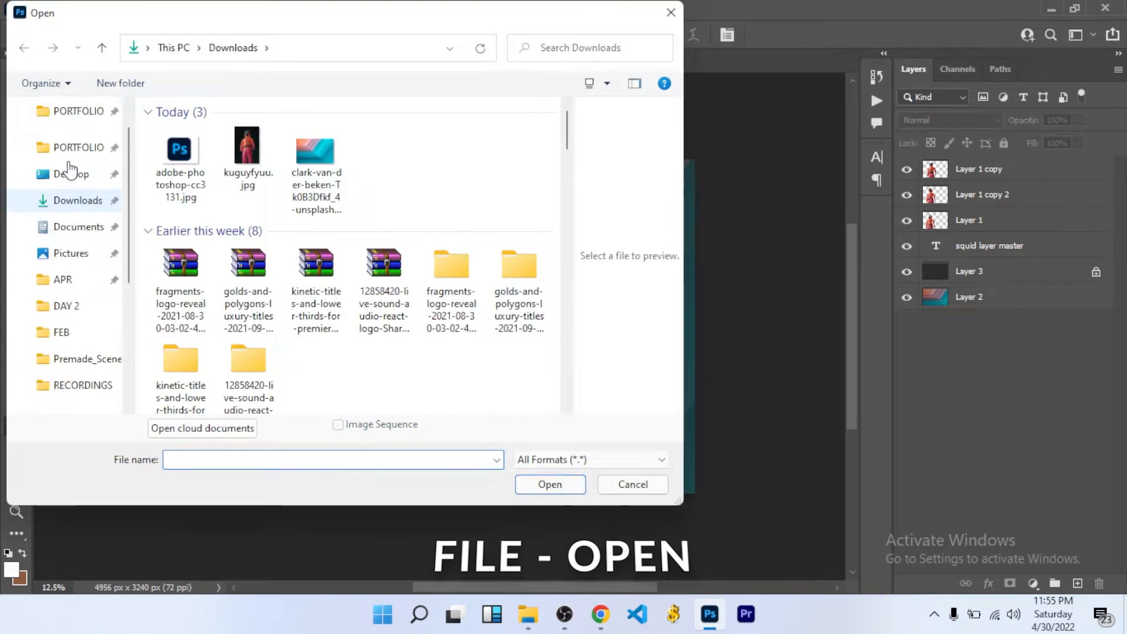
left_click(62, 202)
left_click(251, 185)
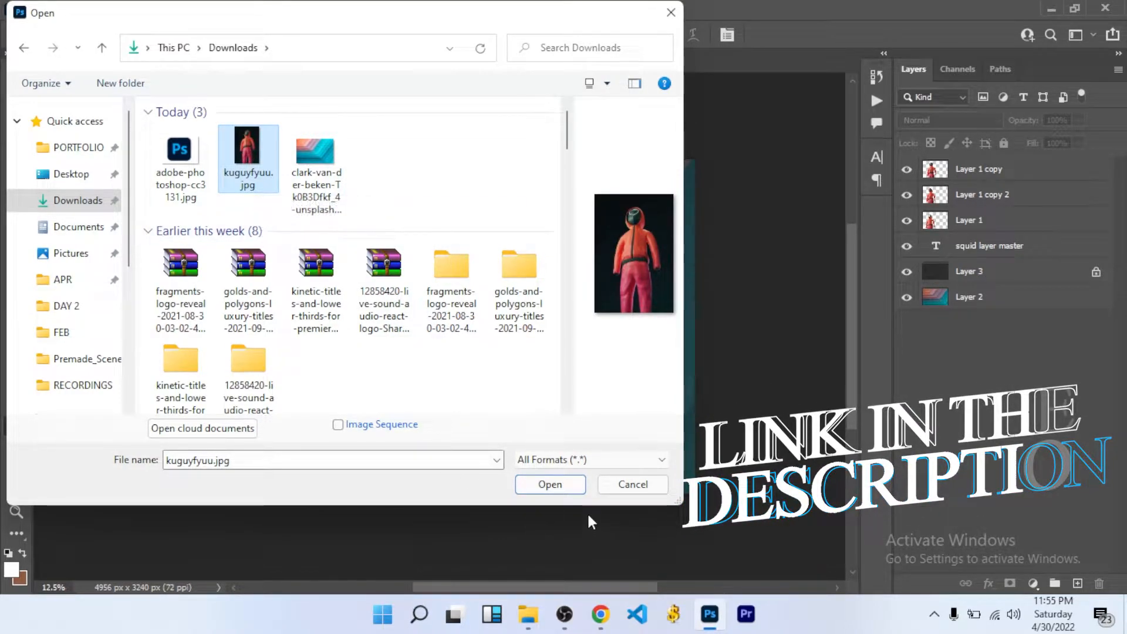
left_click(550, 485)
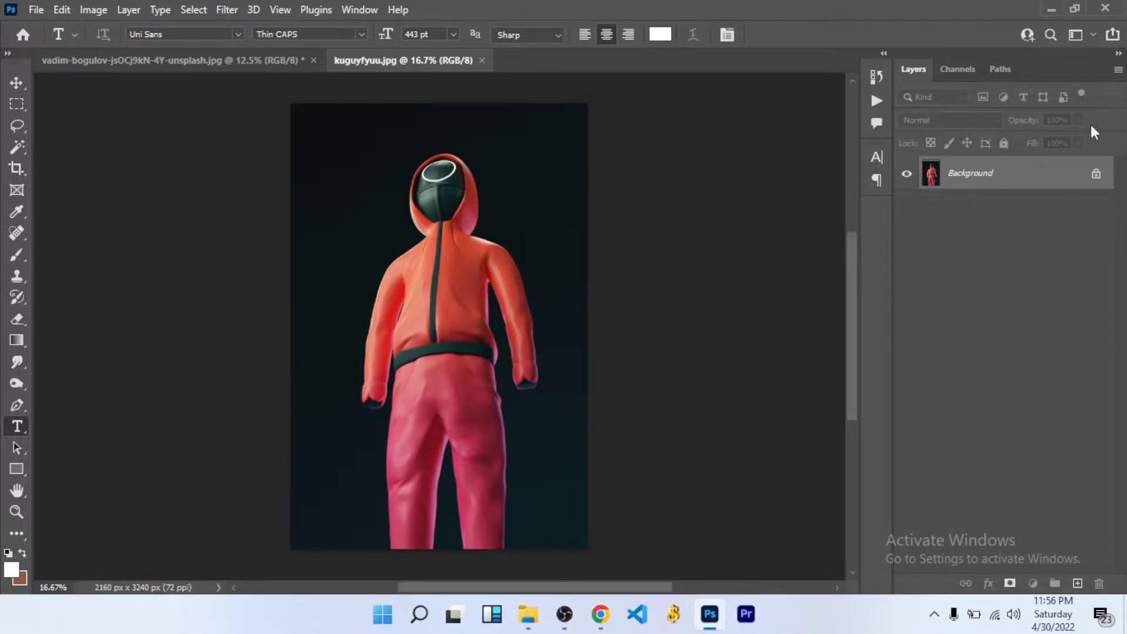
Set the layer thumbnails to the largest size in the Layers Panel Options.
left_click(1118, 71)
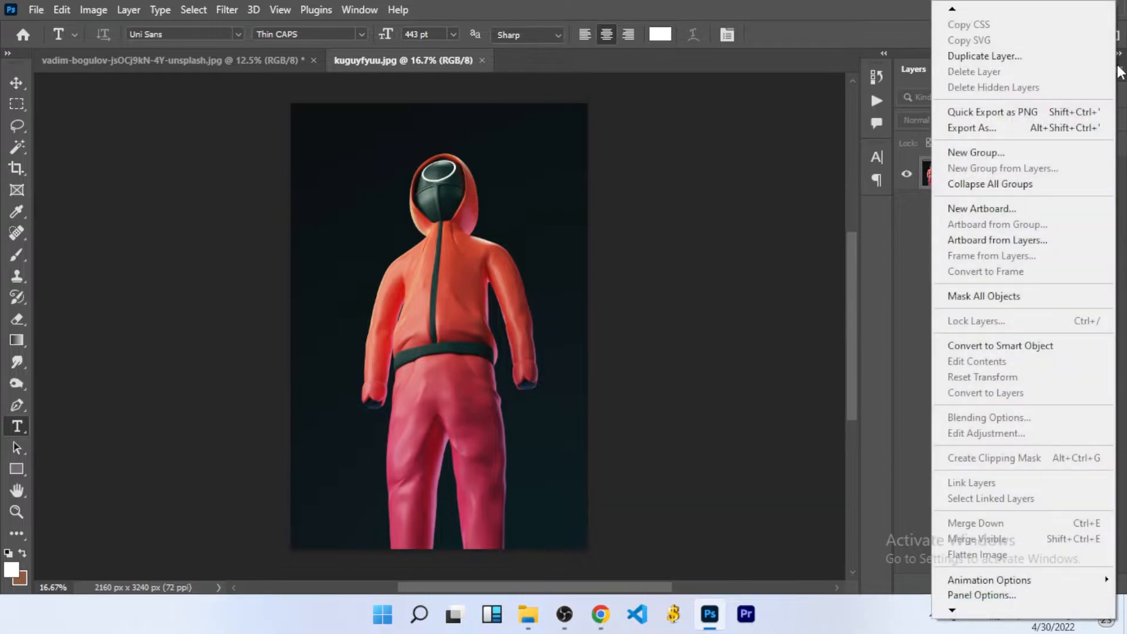
left_click(1120, 71)
left_click(1118, 71)
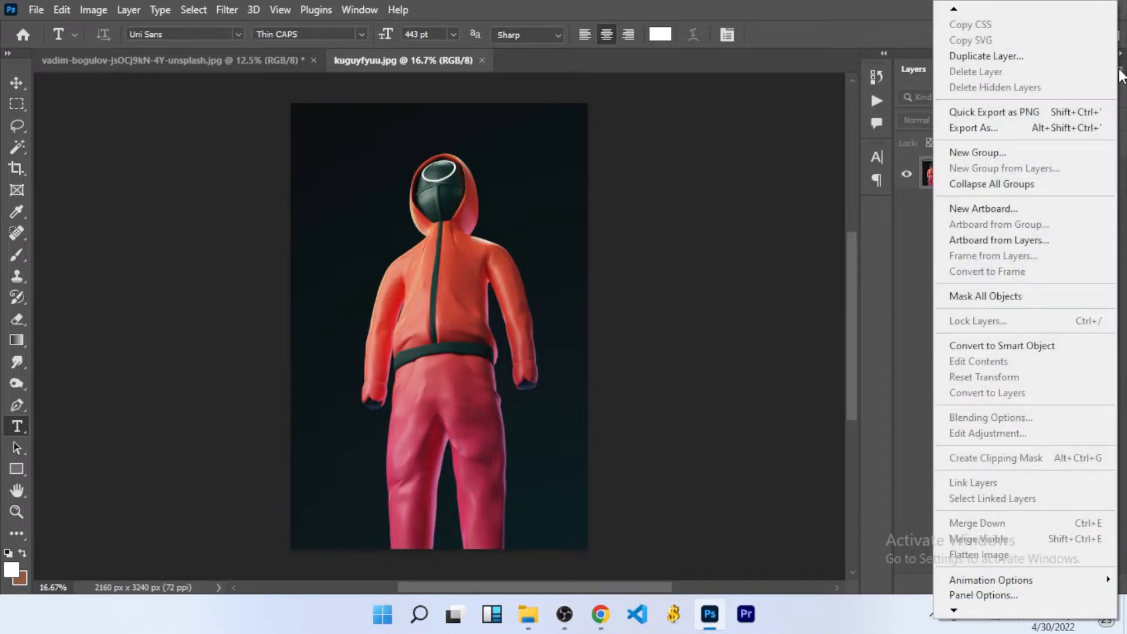
left_click(966, 596)
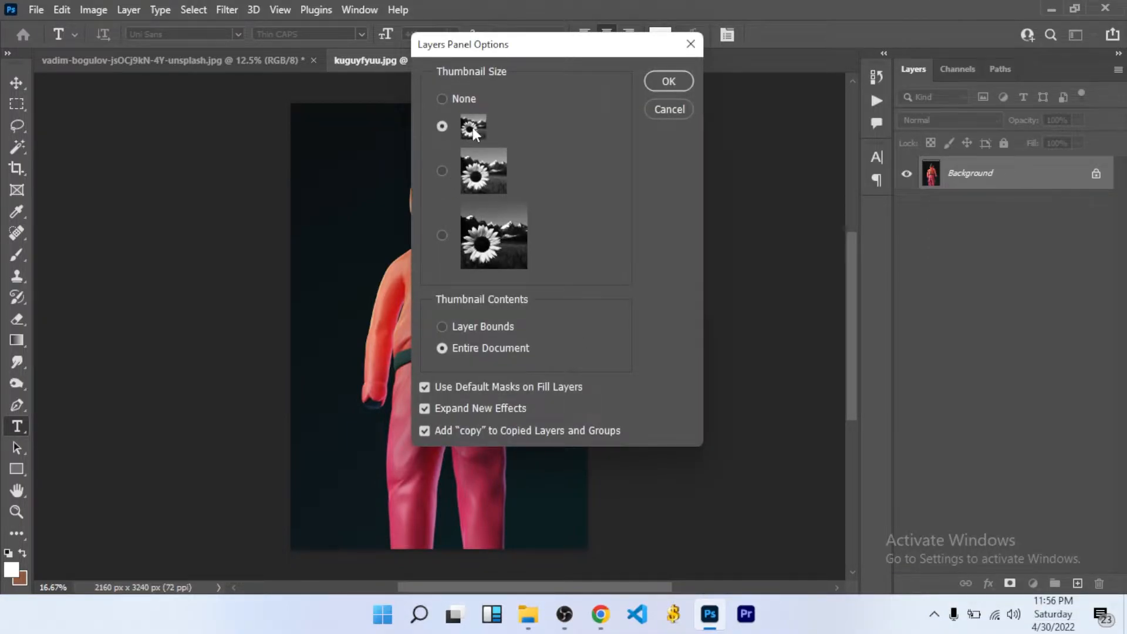
left_click_drag(513, 53, 675, 104)
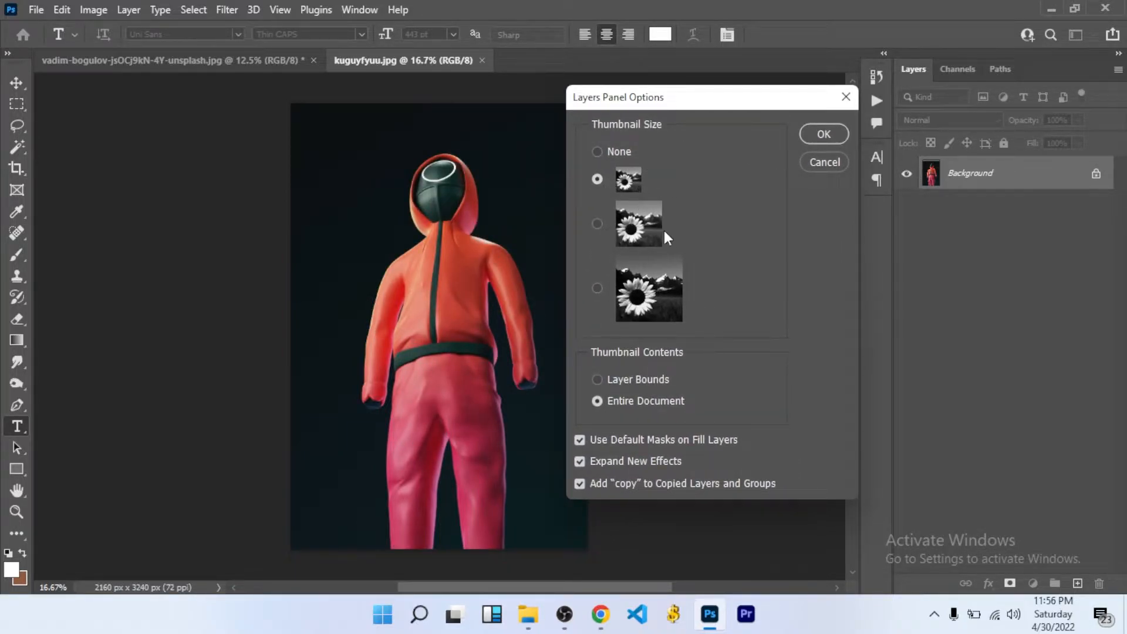
left_click(599, 288)
left_click(822, 136)
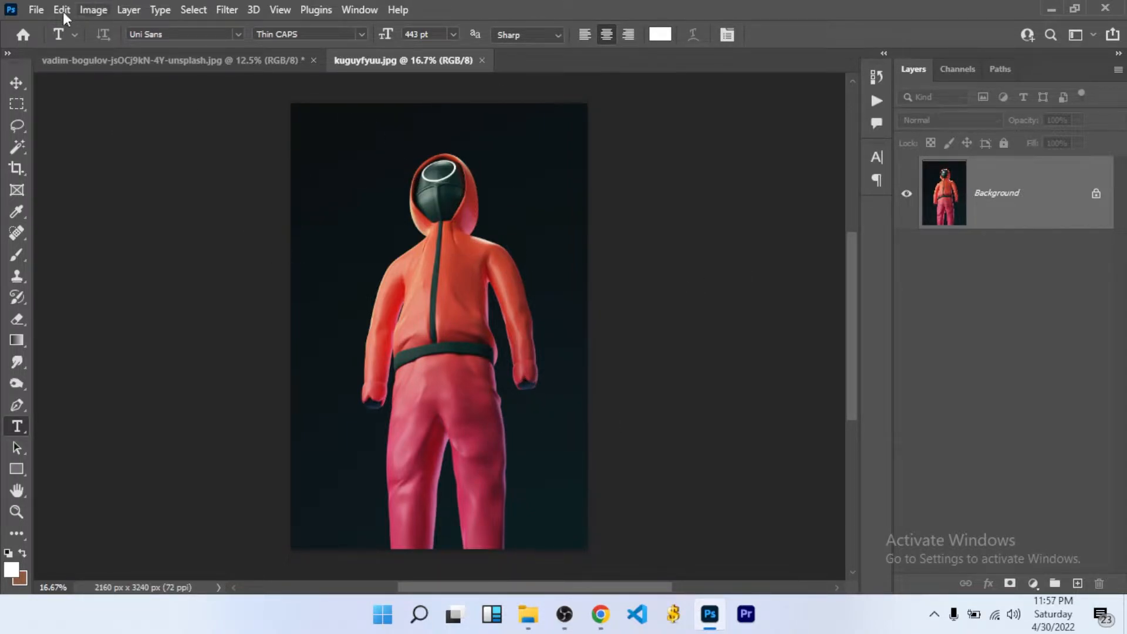
left_click(28, 14)
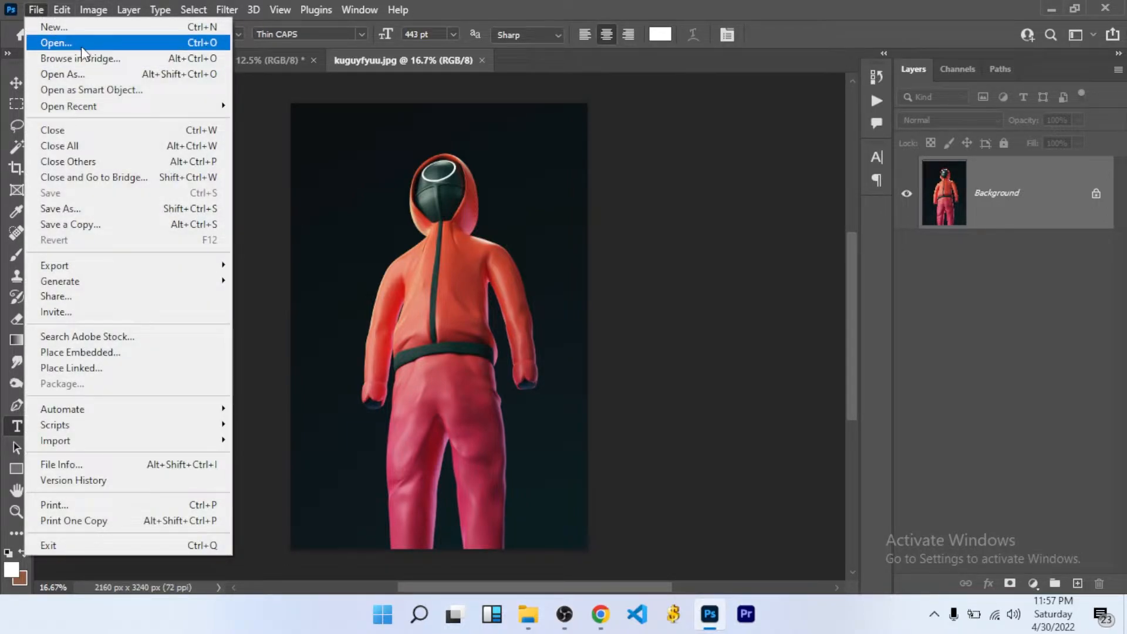
left_click(1006, 368)
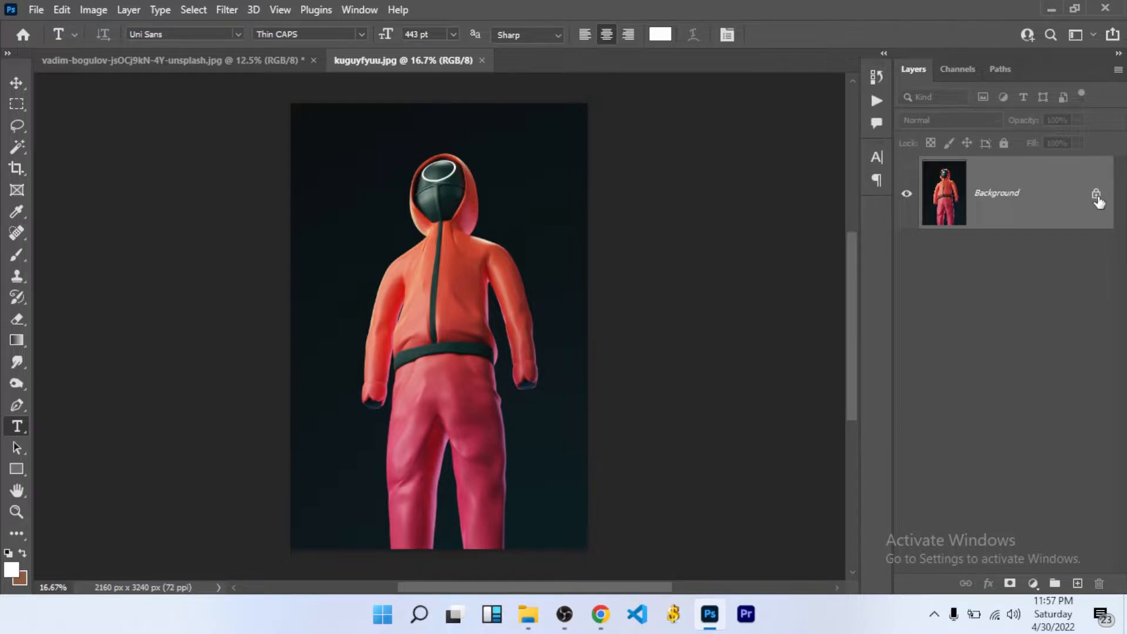
Convert the Background into a regular layer named Layer 0, and undo the conversion.
double_click(996, 198)
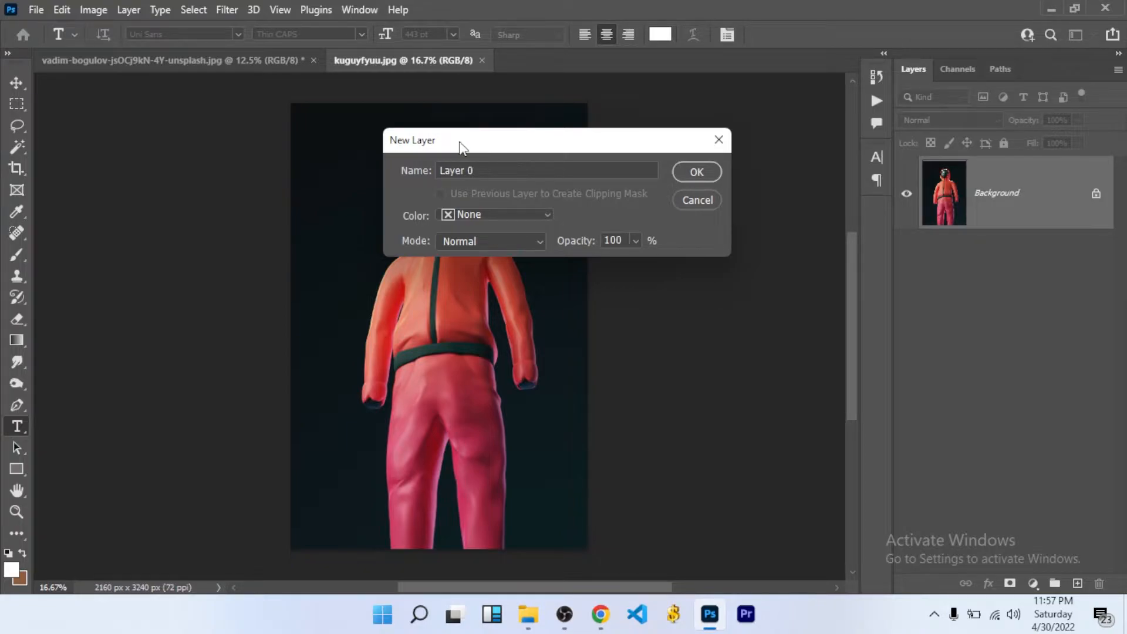
left_click(697, 172)
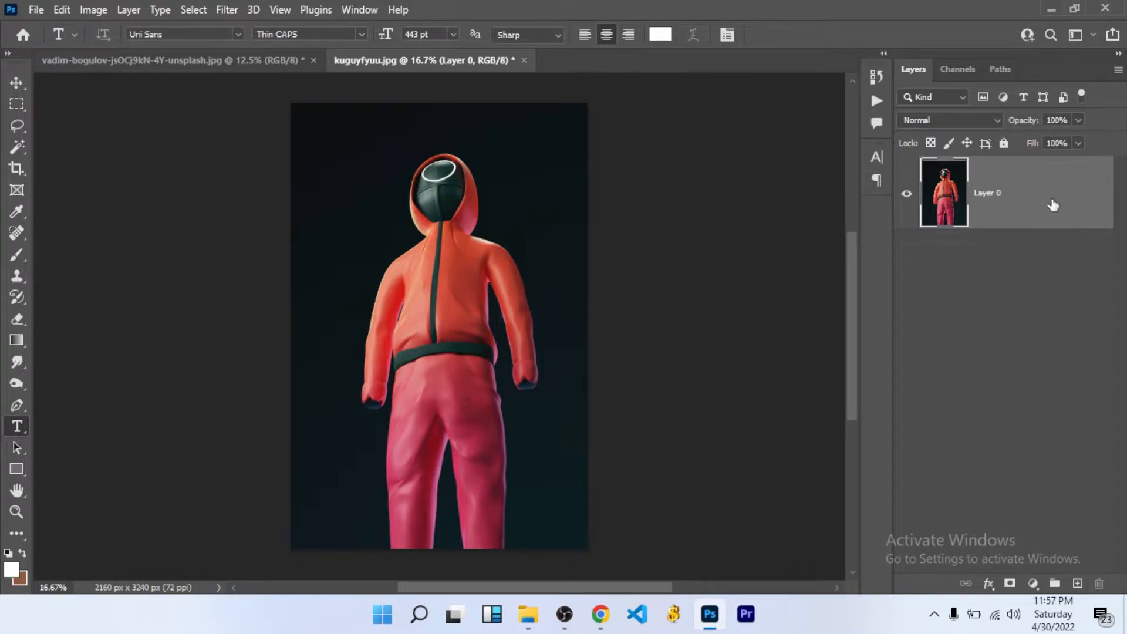
key("ctrl+z")
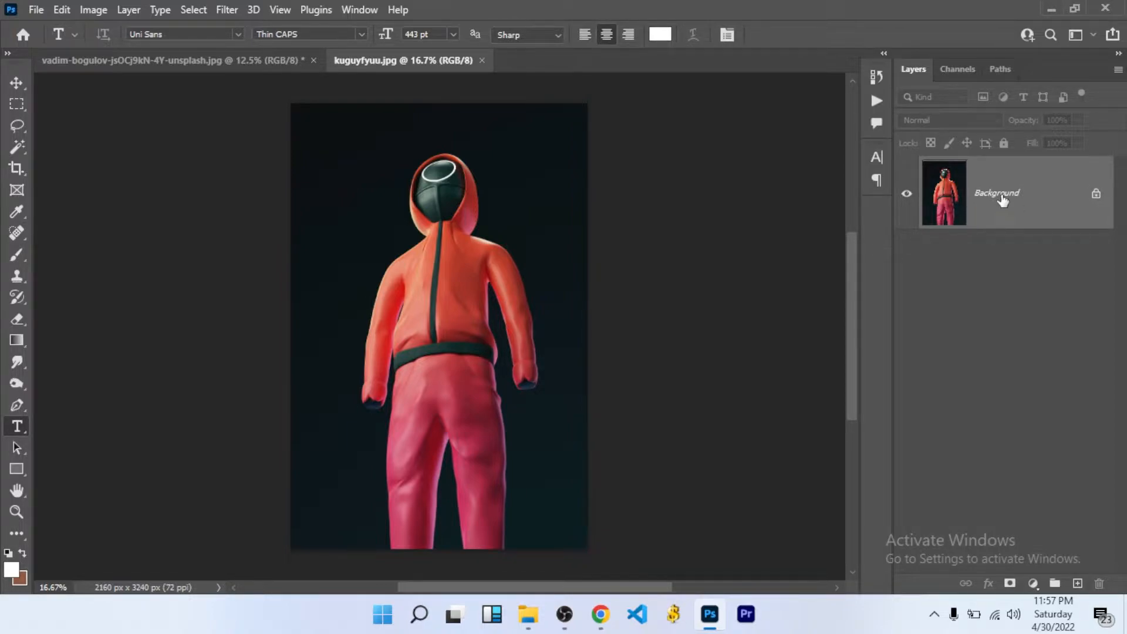
Unlock the Background layer and add a new empty layer above it.
left_click(1096, 194)
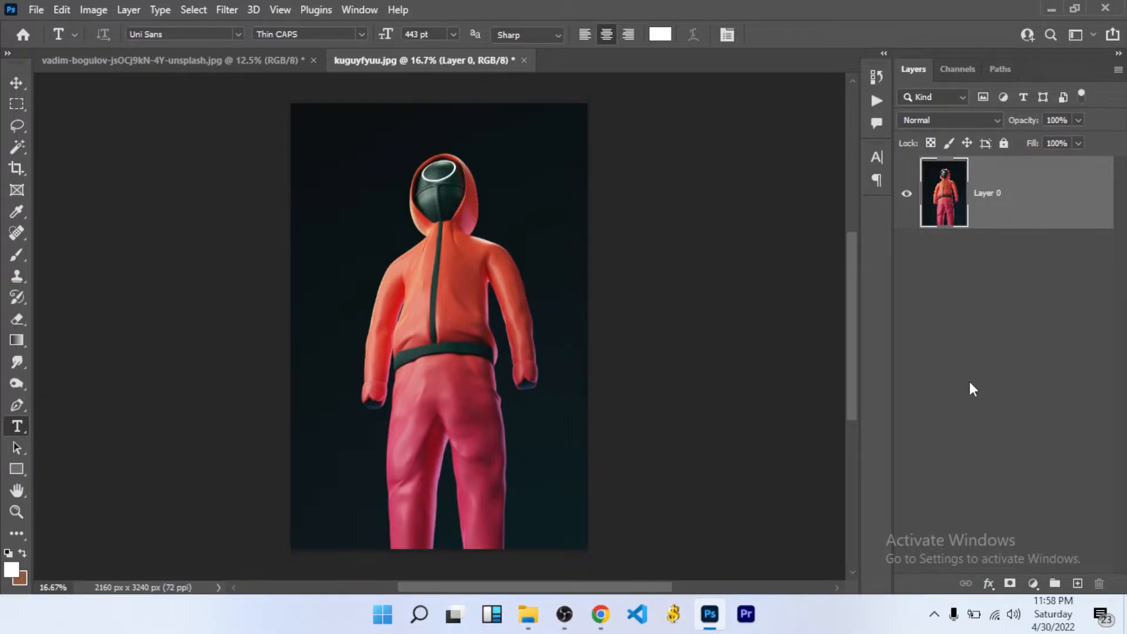
left_click(1078, 584)
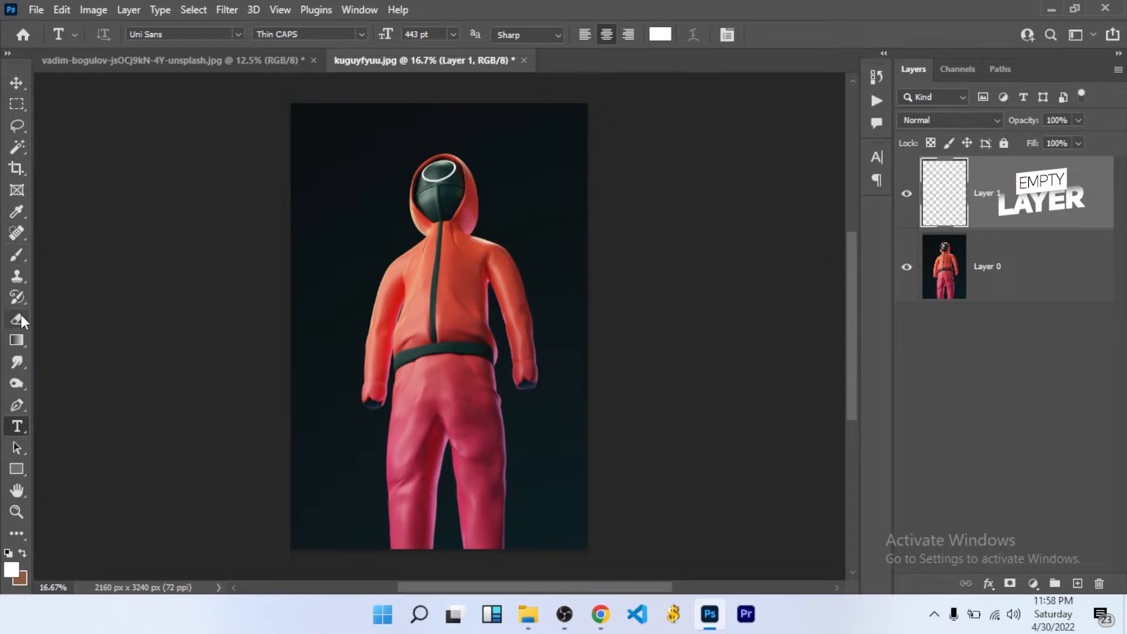
Paint a thick white freehand squiggle over the figure on Layer 1 using the Brush tool at size 400.
left_click(19, 250)
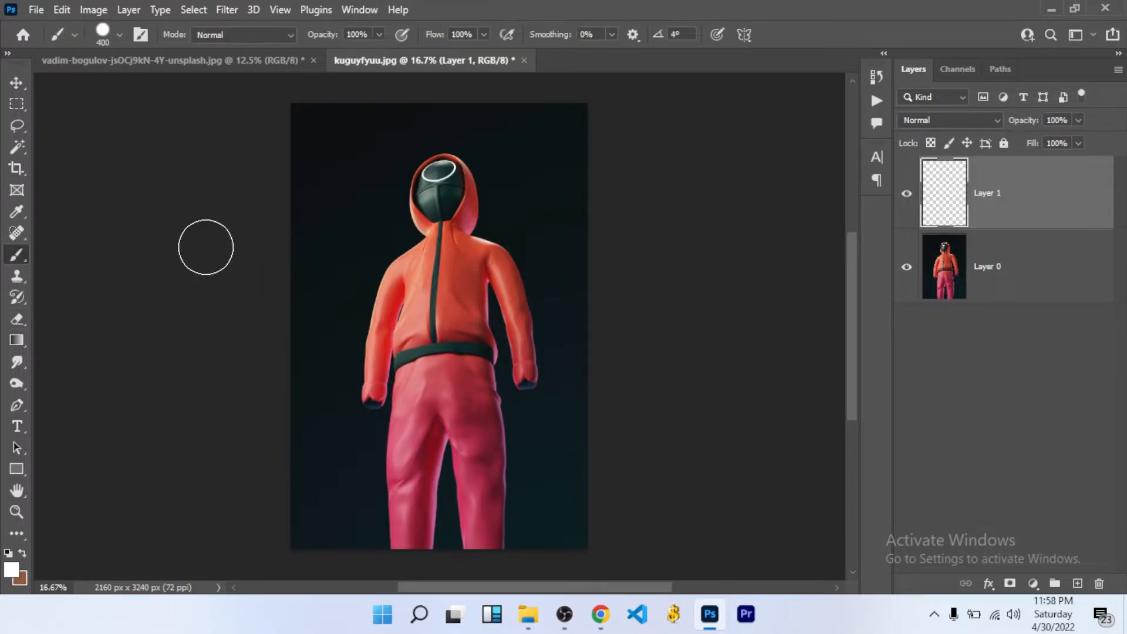
right_click(17, 255)
left_click(23, 253)
left_click(17, 84)
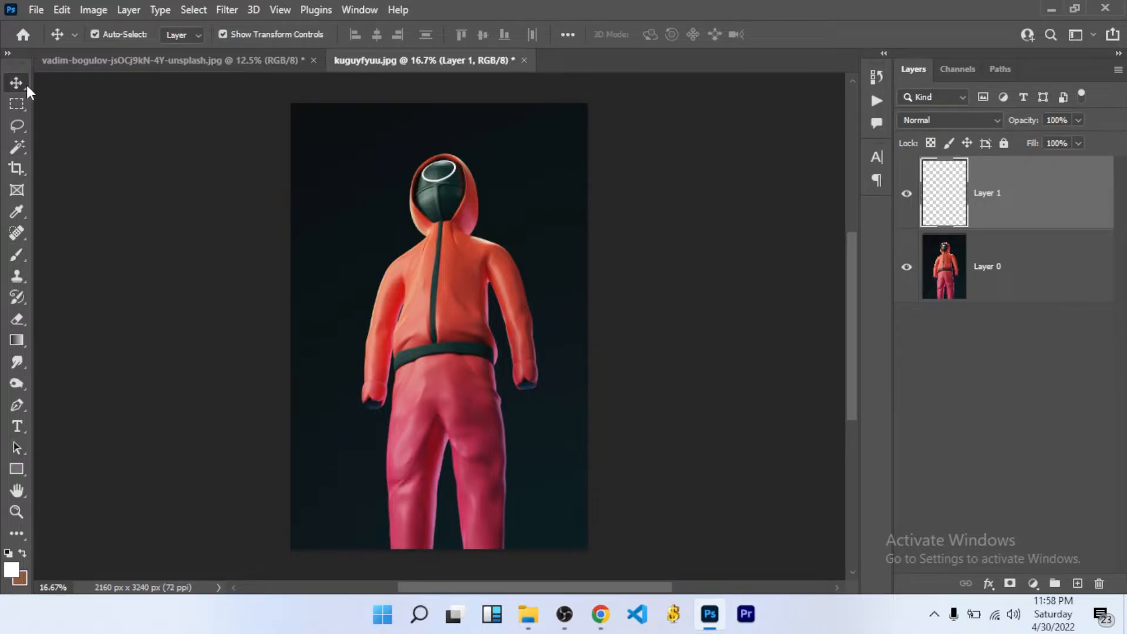
left_click(16, 253)
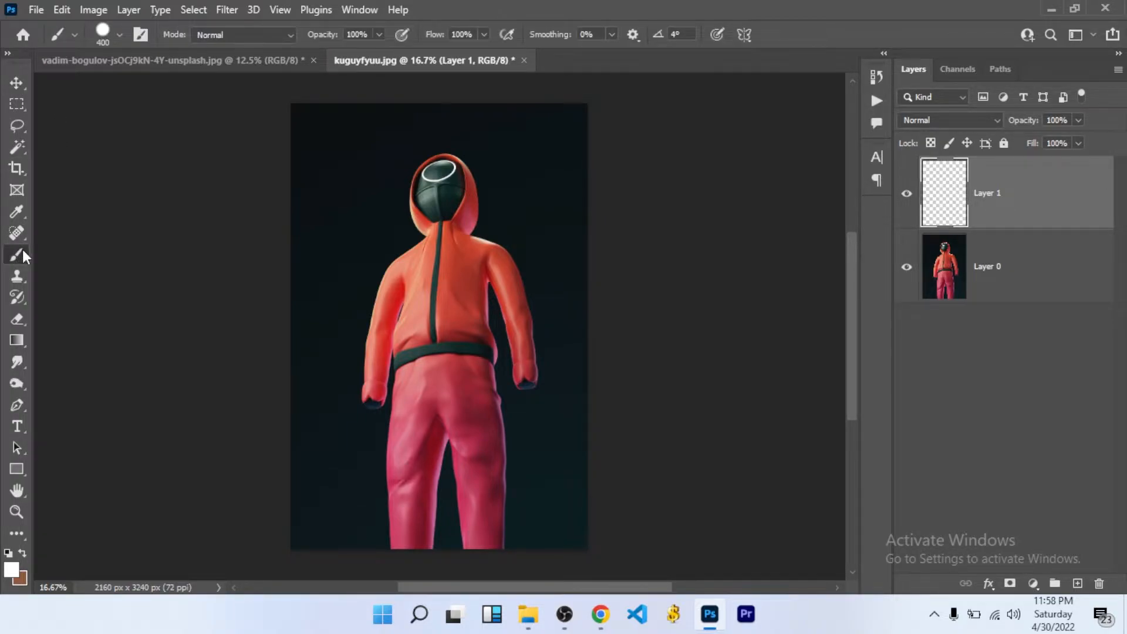
mouse_move(360, 239)
left_mouse_down()
mouse_move(371, 207)
mouse_move(420, 173)
mouse_move(427, 289)
mouse_move(364, 302)
mouse_move(457, 336)
mouse_move(464, 378)
mouse_move(388, 419)
left_mouse_up()
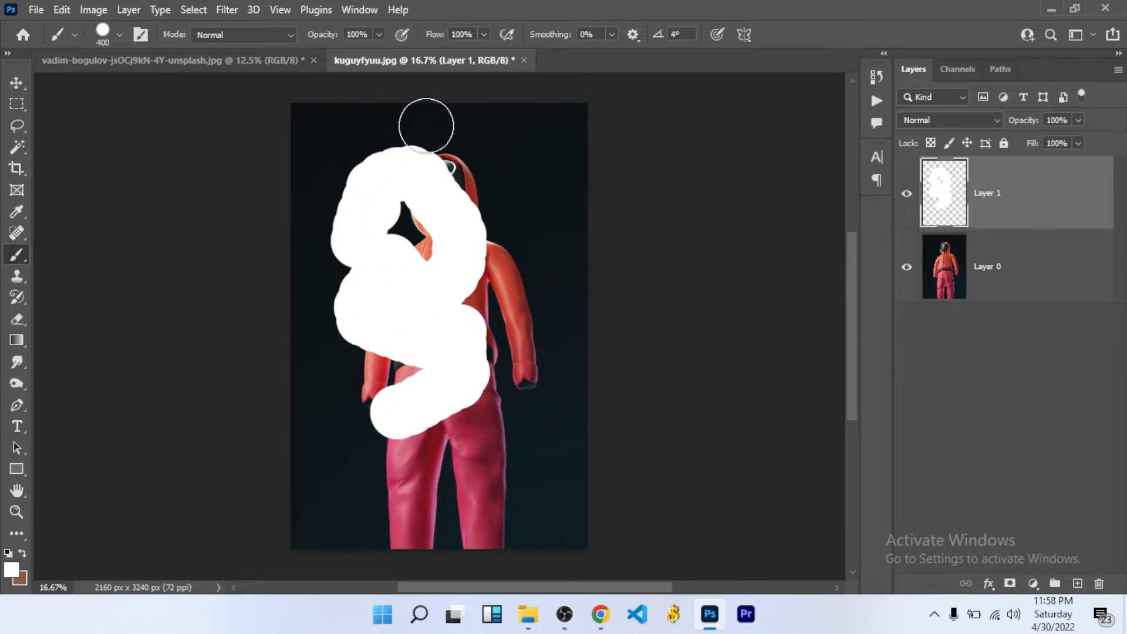
Toggle the visibility of Layer 1 off and on repeatedly to compare the image with and without the white paint.
left_click(908, 194)
left_click(908, 194)
left_click(908, 194)
left_click(908, 194)
left_click(907, 194)
left_click(908, 194)
left_click(908, 194)
left_click(908, 194)
left_click(907, 194)
left_click(907, 194)
left_click(908, 194)
left_click(907, 193)
left_click(908, 194)
left_click(908, 194)
left_click(908, 194)
left_click(908, 195)
left_click(909, 195)
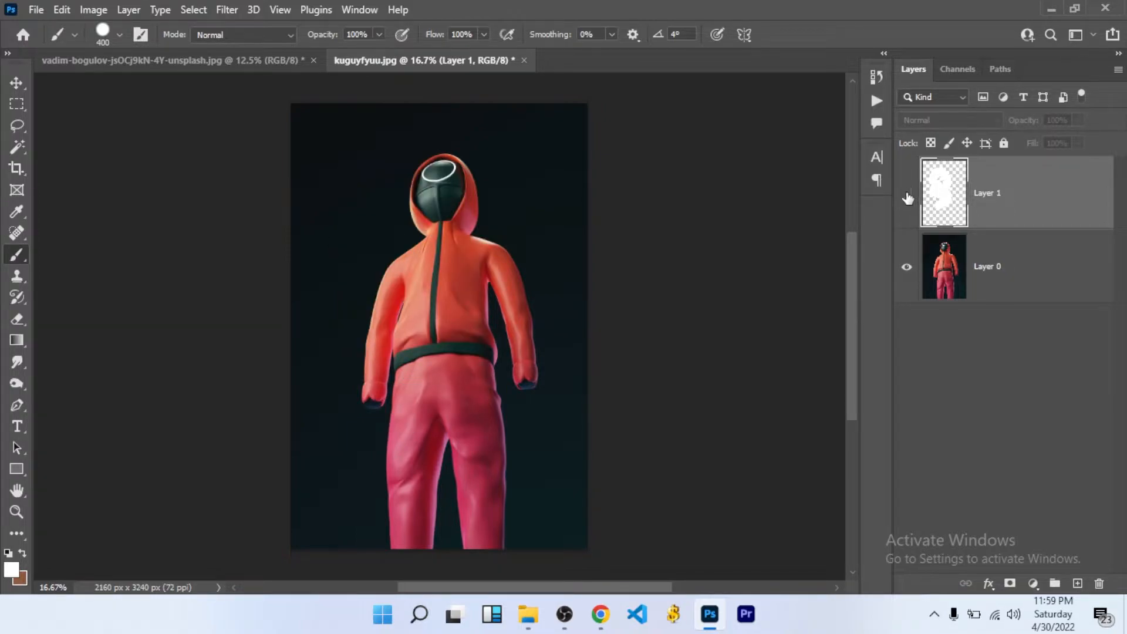
left_click(908, 195)
left_click(908, 195)
left_click(908, 195)
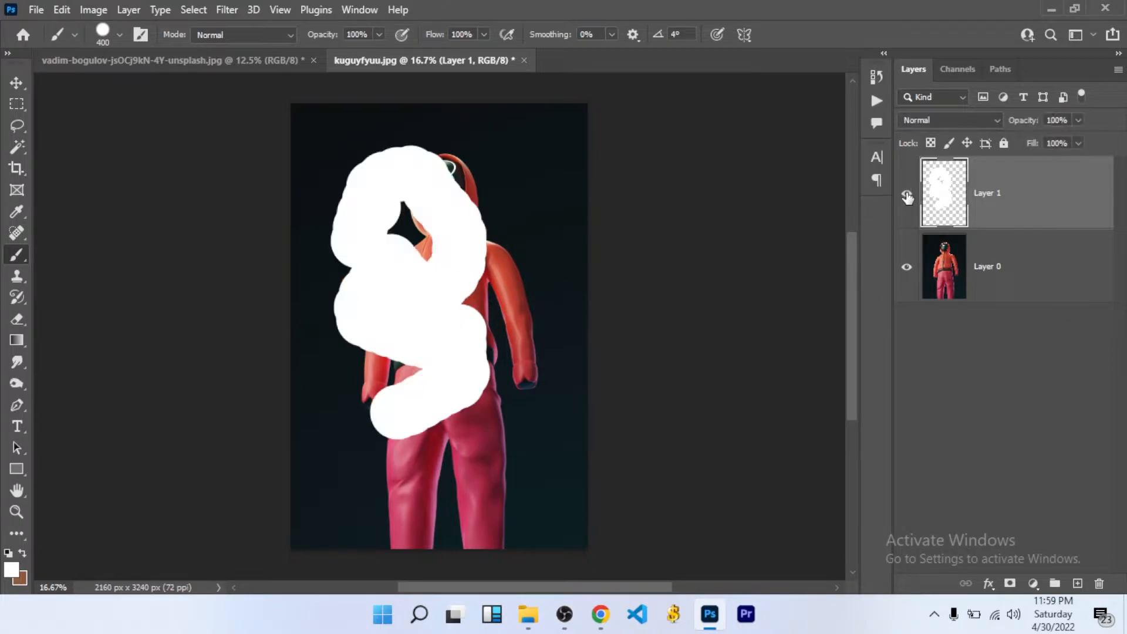
left_click(908, 194)
left_click(908, 195)
Add four empty layers above the painted layer and undo all four additions.
left_click(1079, 584)
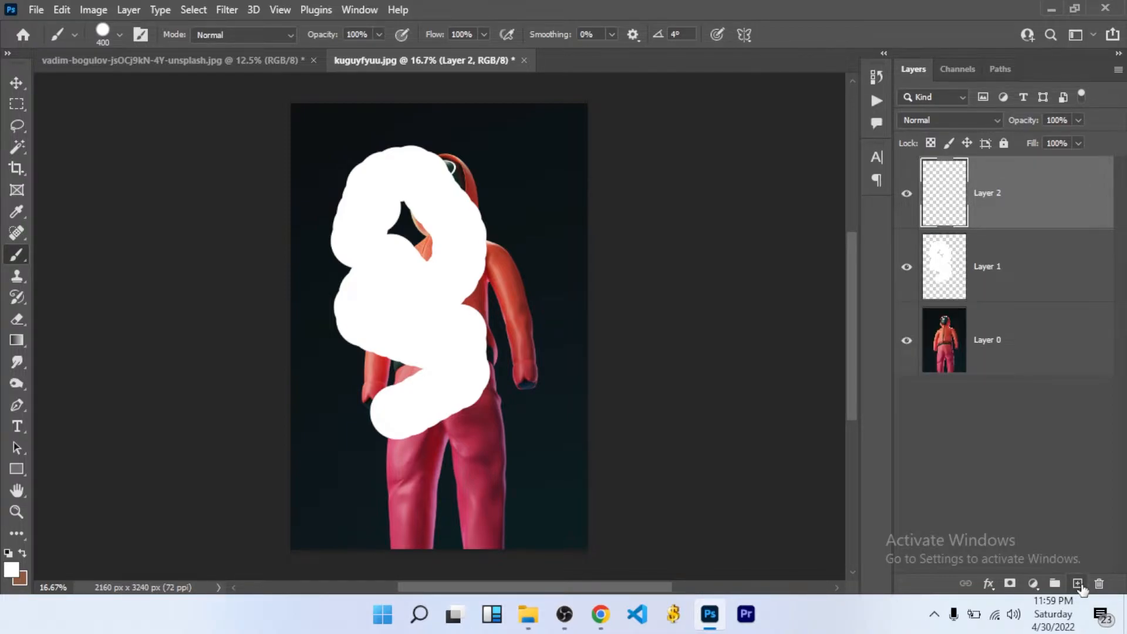
left_click(1078, 584)
left_click(1079, 584)
left_click(1079, 585)
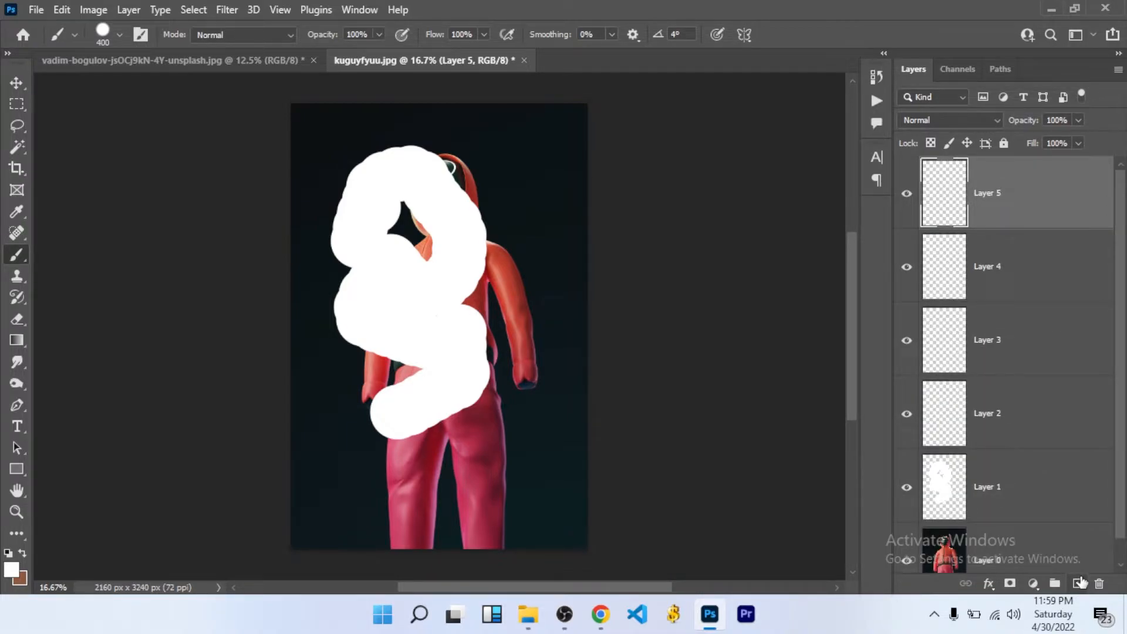
key("ctrl+z")
key("ctrl+z")
key("ctrl+z")
key("ctrl+z")
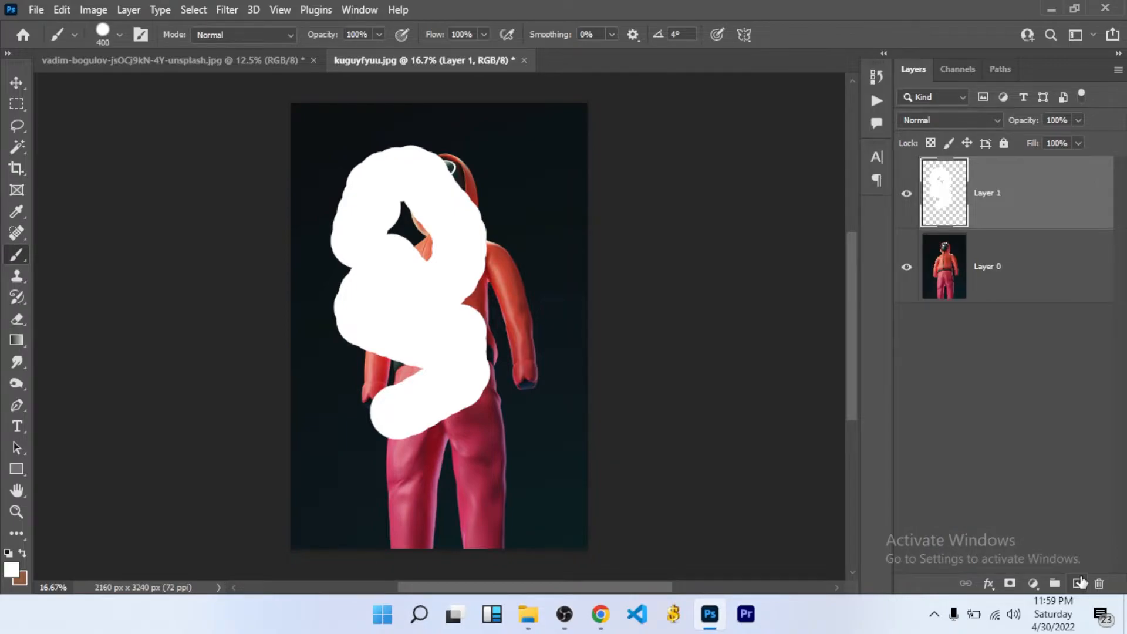
Toggle the visibility of Layer 1, add another empty layer, and undo these changes.
key("ctrl+comma")
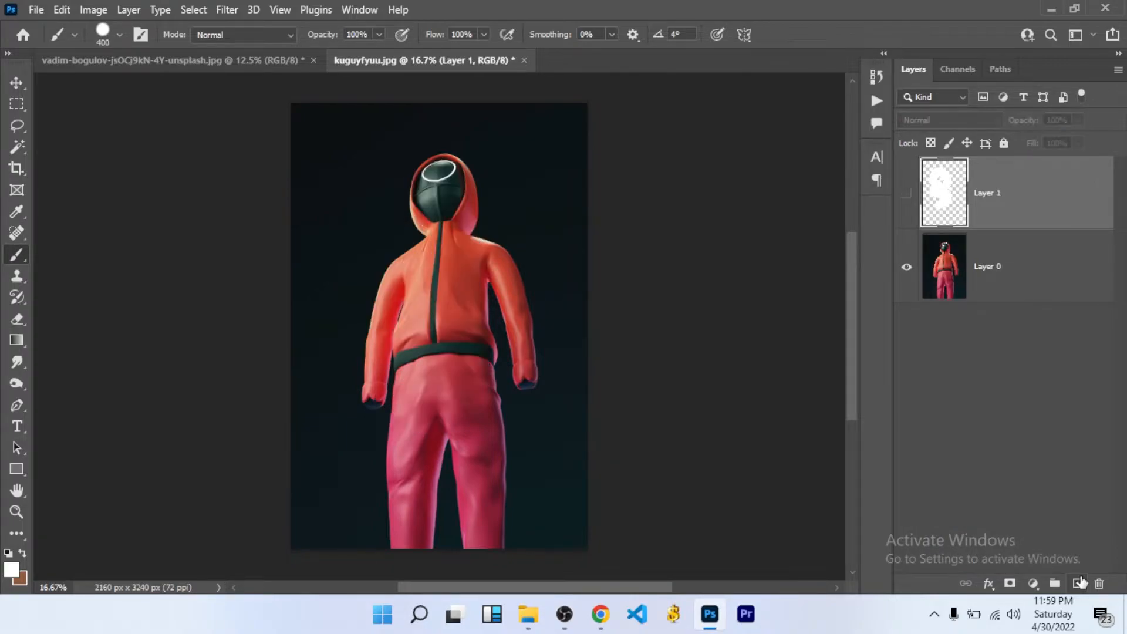
key("ctrl+comma")
key("ctrl+comma")
left_click(1079, 583)
key("ctrl+z")
key("ctrl+z")
key("ctrl+z")
key("ctrl+z")
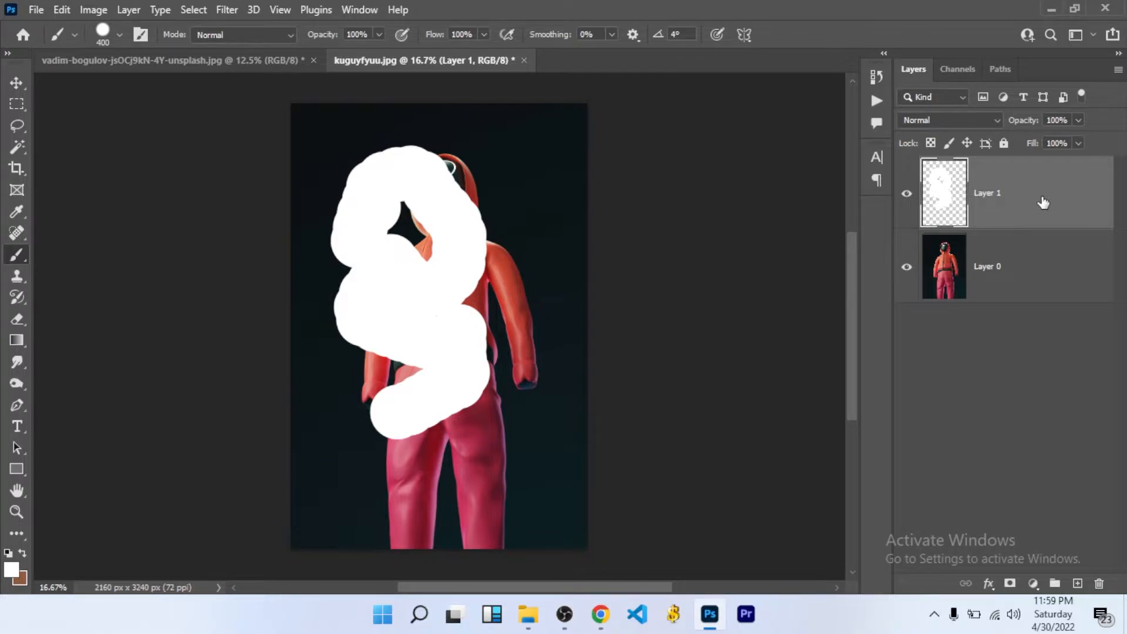
Delete Layer 1 and add a new empty layer above Layer 0.
mouse_move(1032, 206)
left_mouse_down()
mouse_move(1037, 360)
mouse_move(1111, 587)
mouse_move(1098, 585)
left_mouse_up()
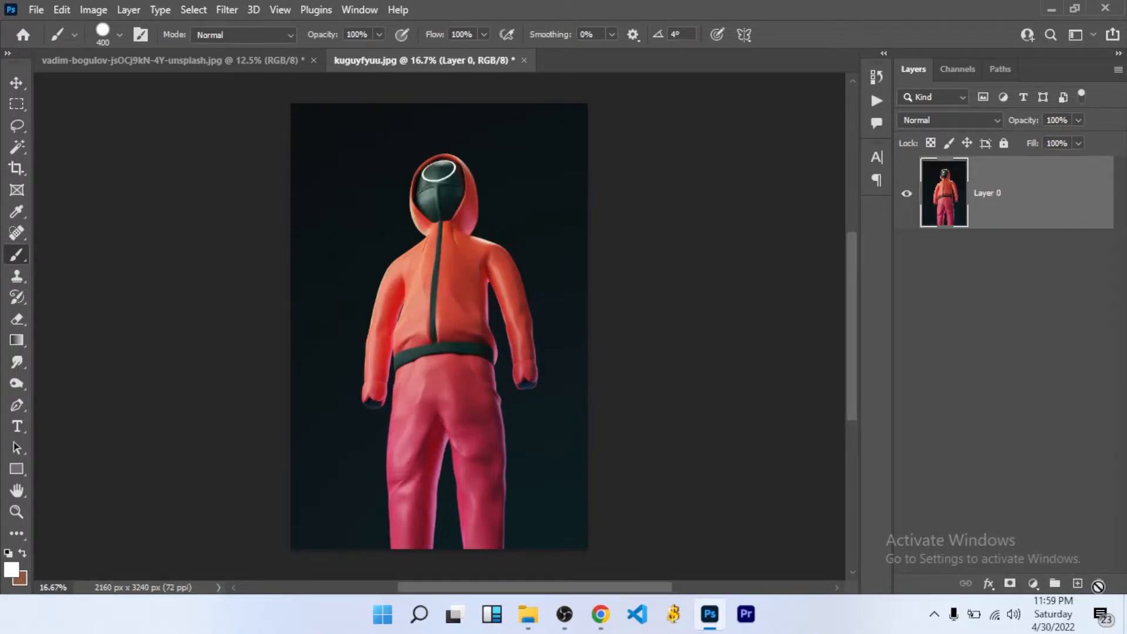
key("ctrl+z")
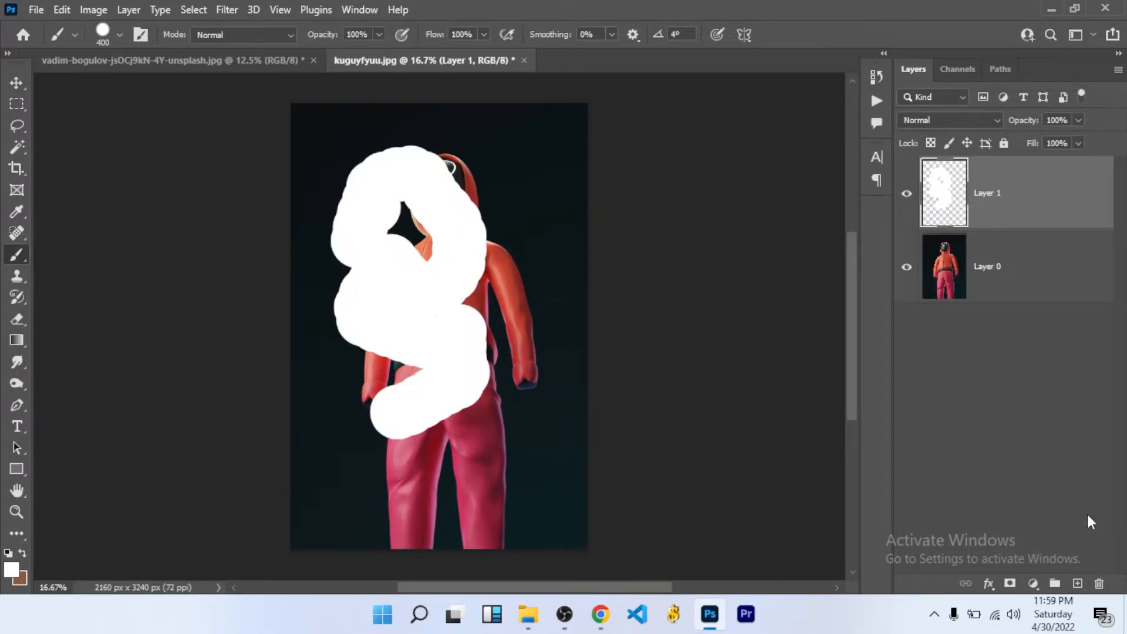
key("ctrl+shift+z")
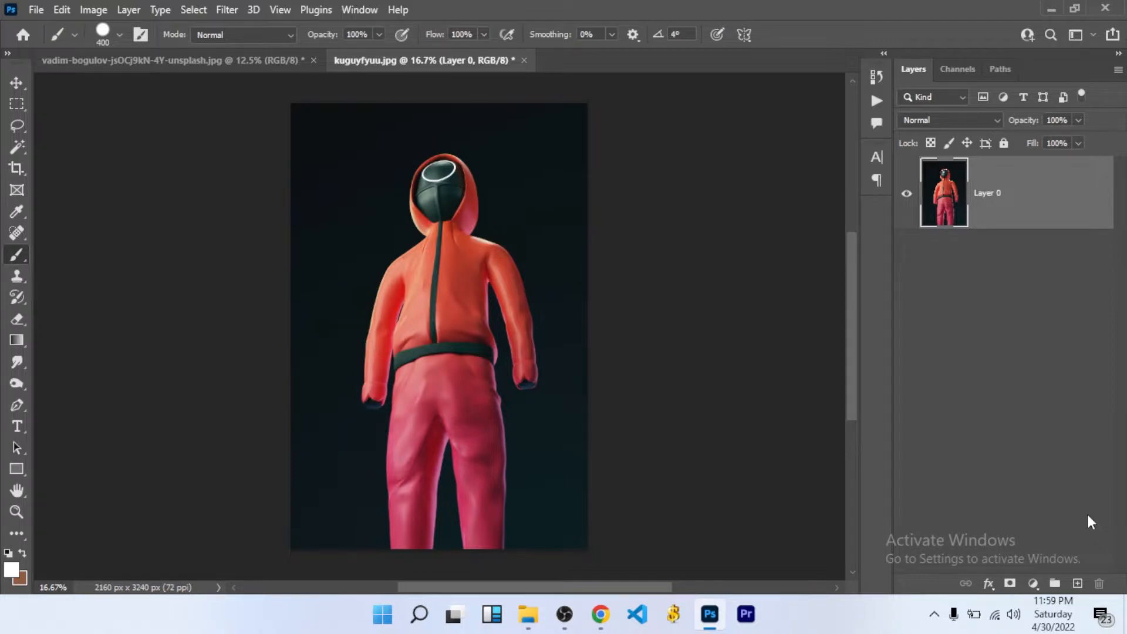
key("ctrl+z")
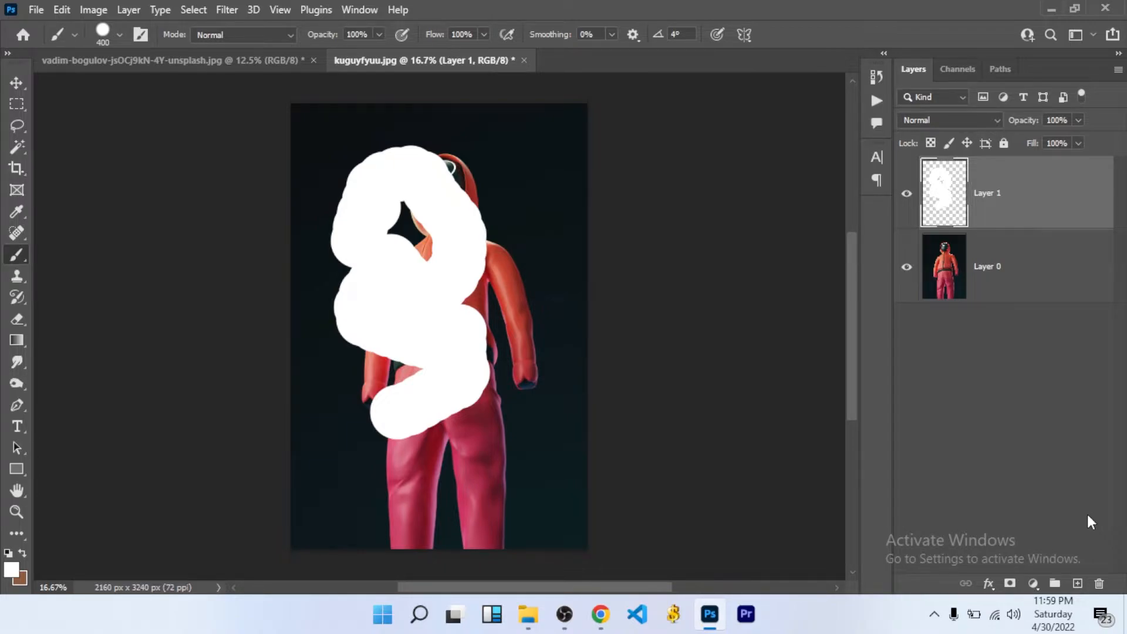
key("ctrl+shift+z")
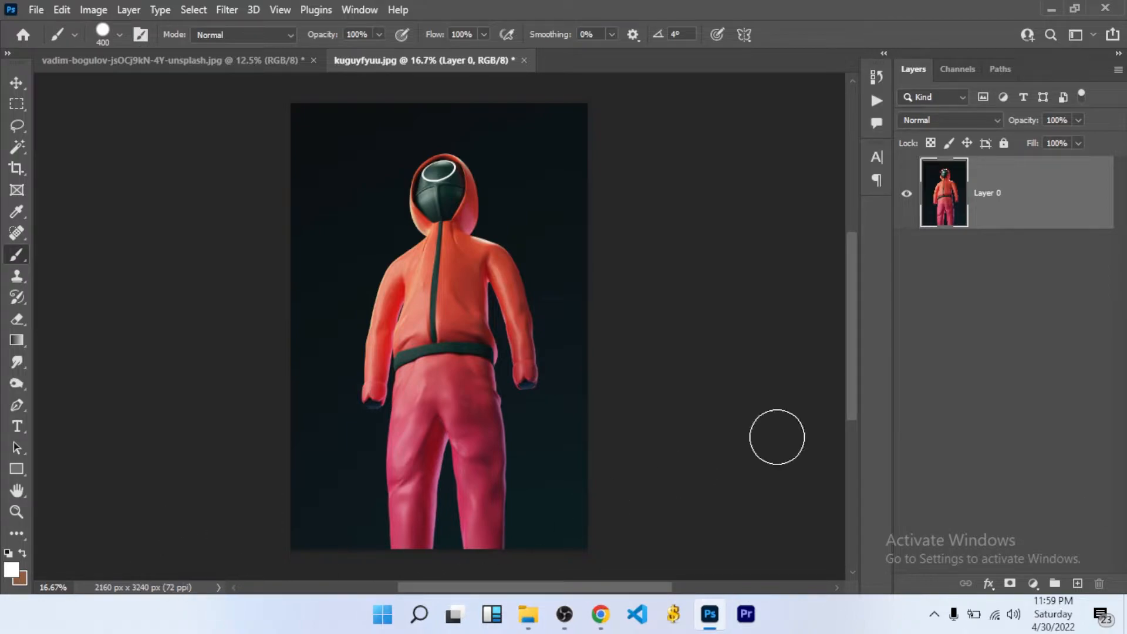
left_click(1078, 583)
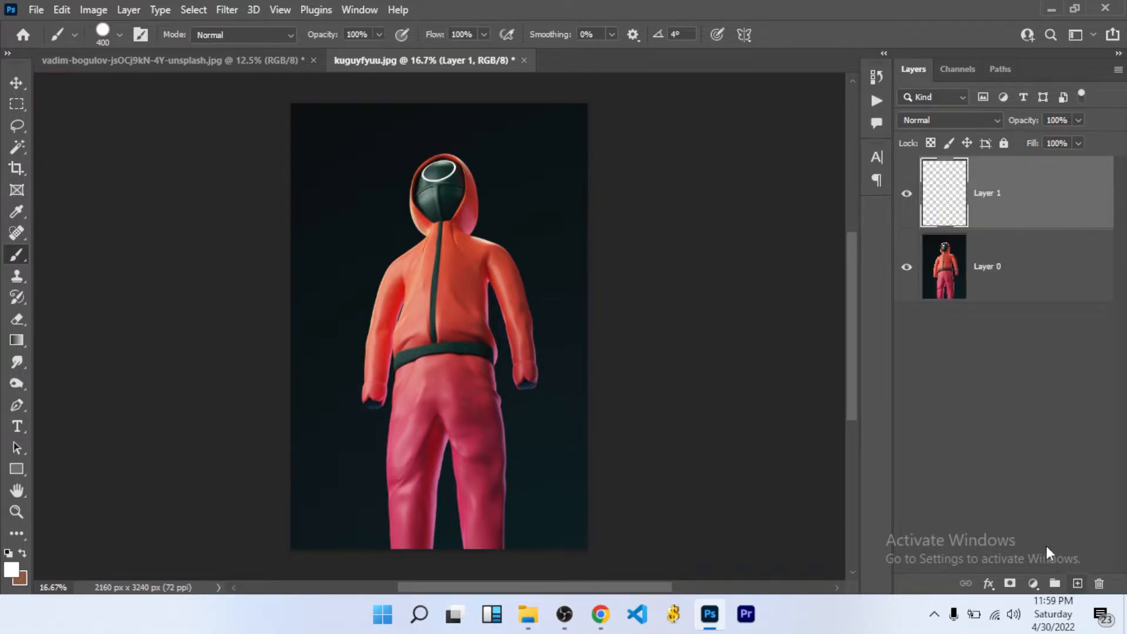
Add another empty layer above Layer 1 and reduce the layer stack to Layer 0 alone.
left_click(1077, 584)
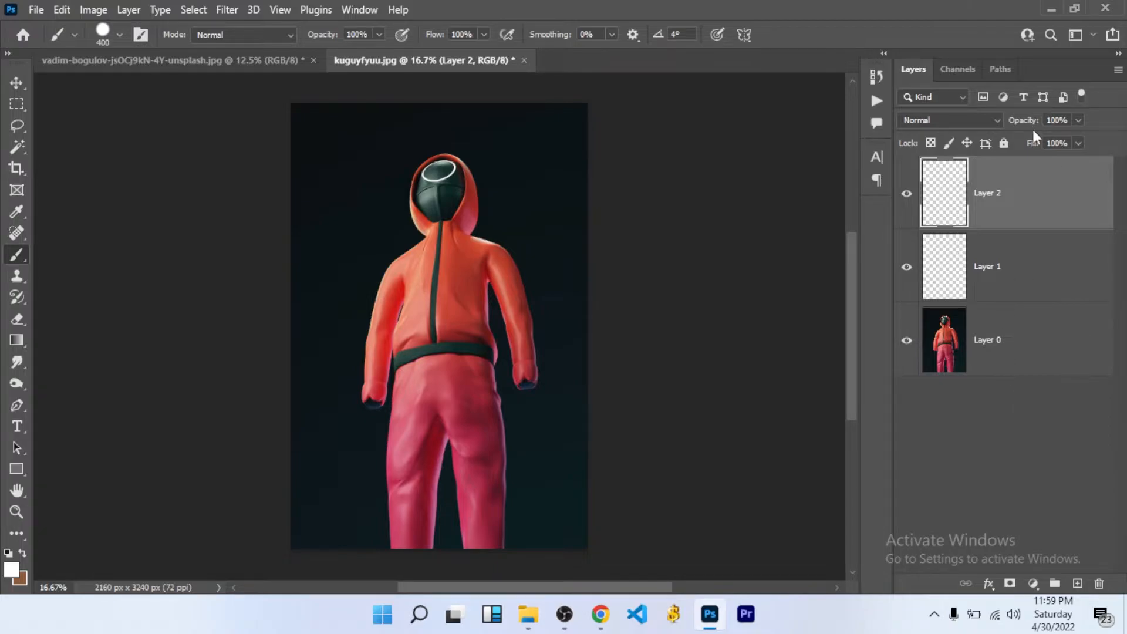
key("ctrl+shift+e")
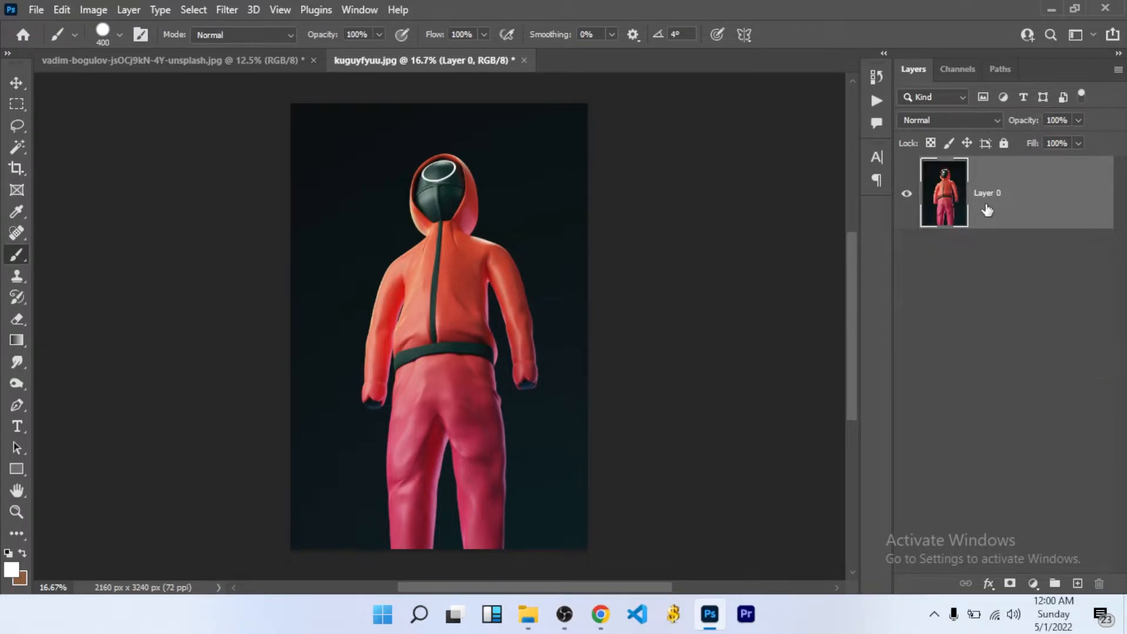
Duplicate Layer 0 within the same document under the name Layer 0 copy.
right_click(1034, 196)
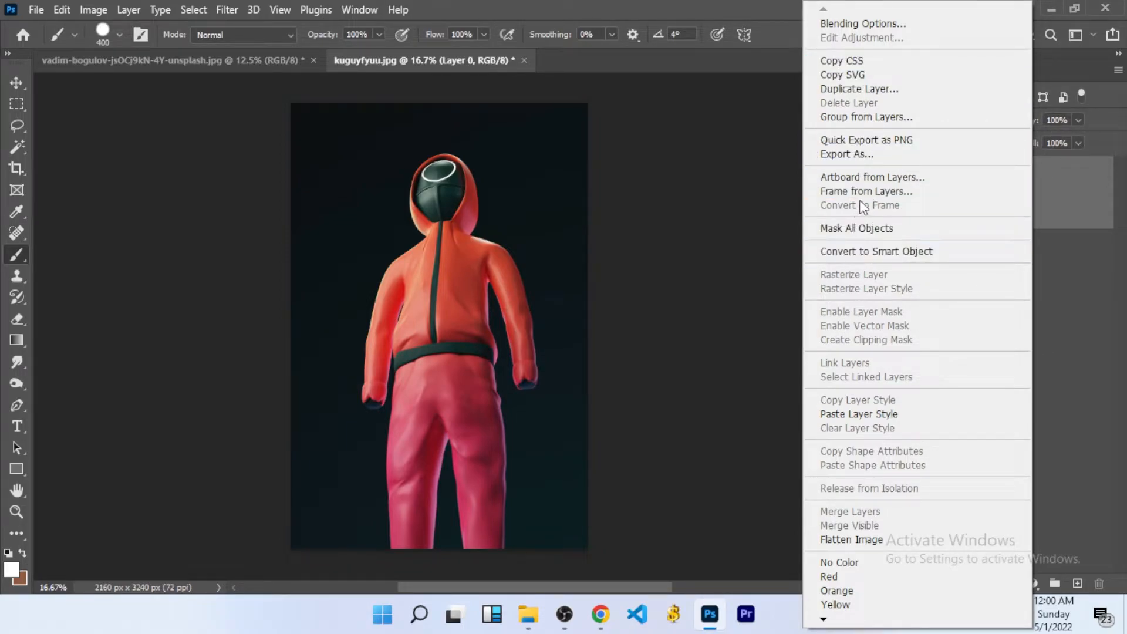
left_click(843, 88)
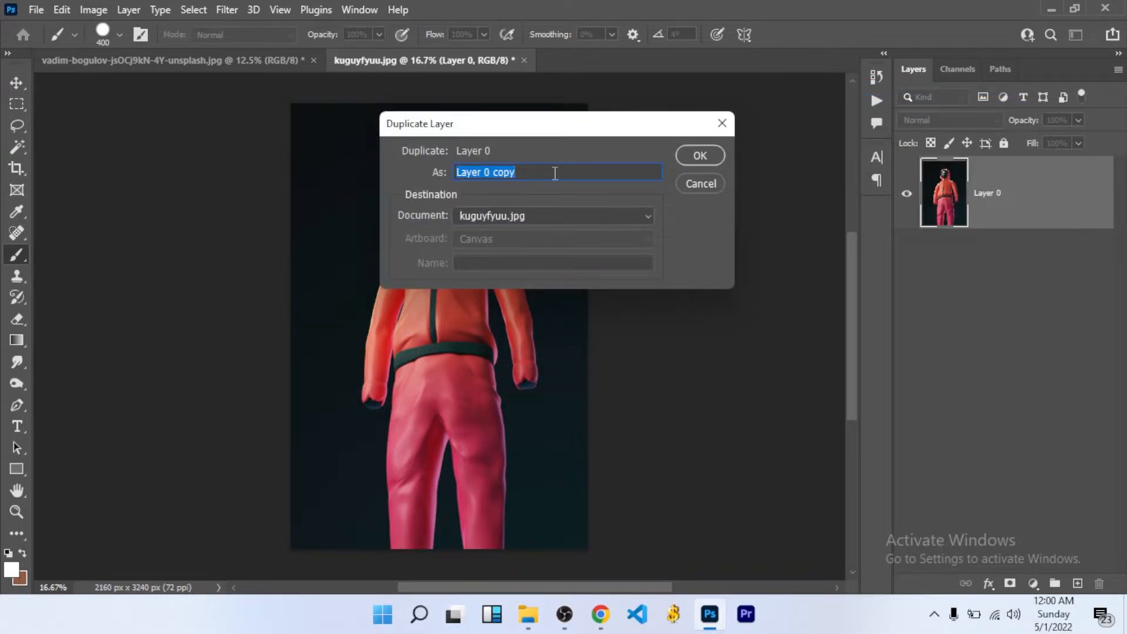
left_click(701, 155)
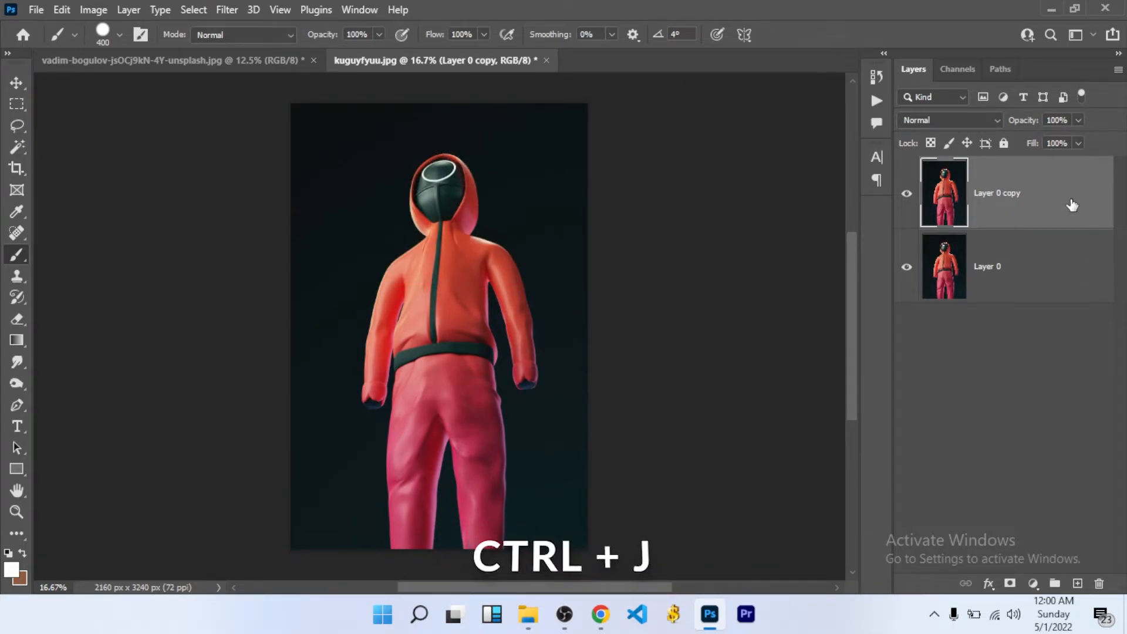
Duplicate Layer 0 copy four more times and delete the four extra duplicates.
key("ctrl+j")
key("ctrl+j")
key("ctrl+j")
key("ctrl+j")
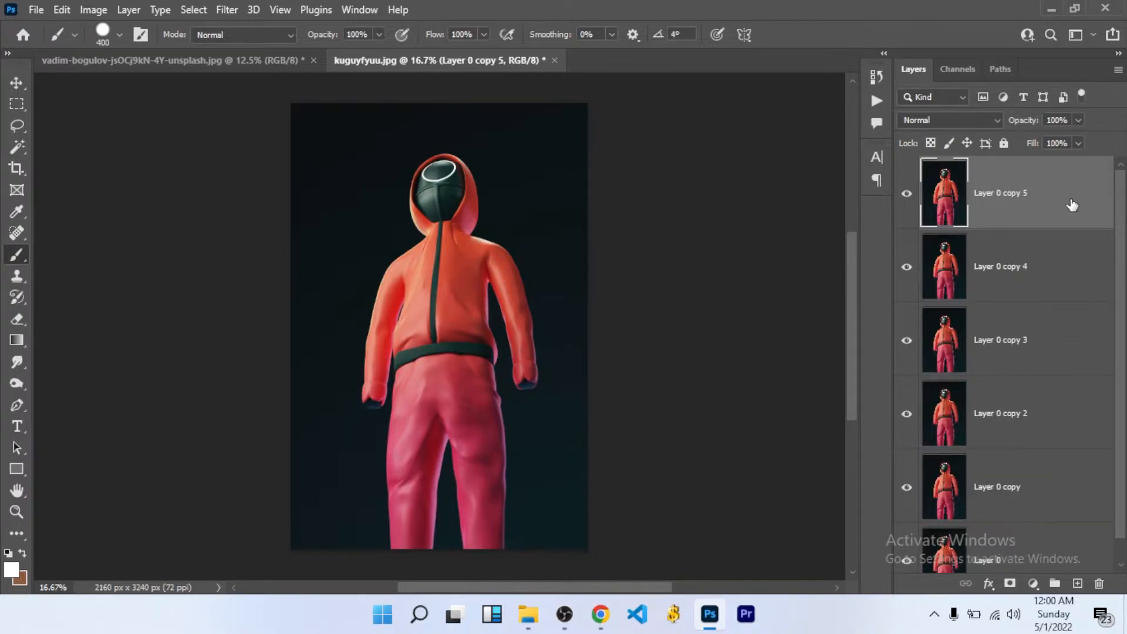
key("Delete")
key("Delete")
key("Delete")
key("Delete")
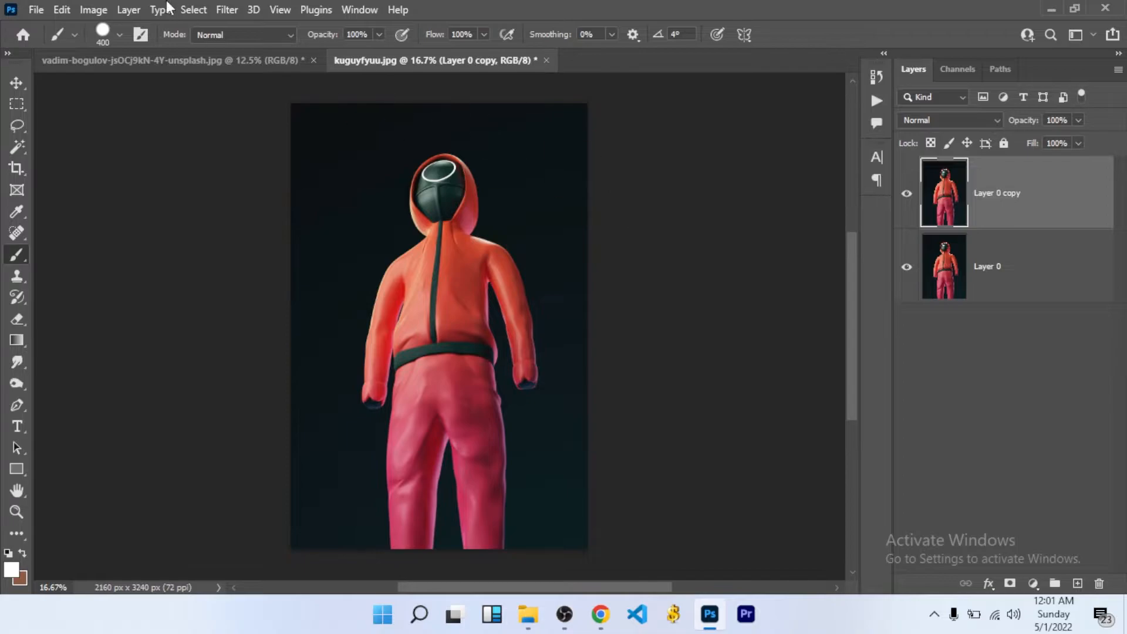
Select the character on Layer 0 copy automatically with the Select Subject command.
left_click(139, 61)
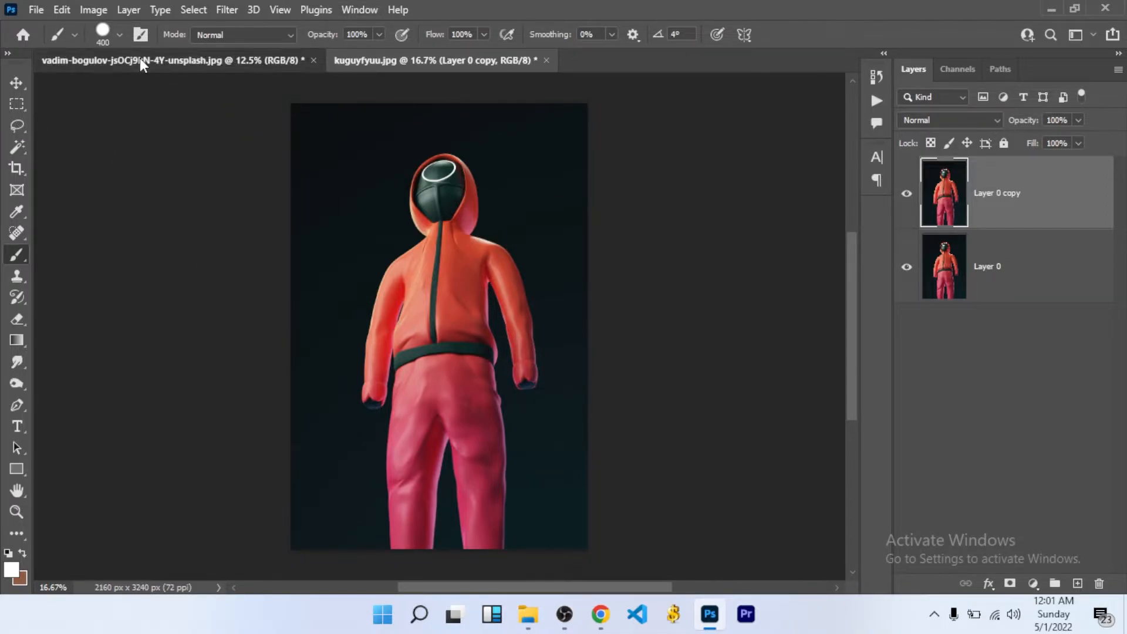
left_click(413, 61)
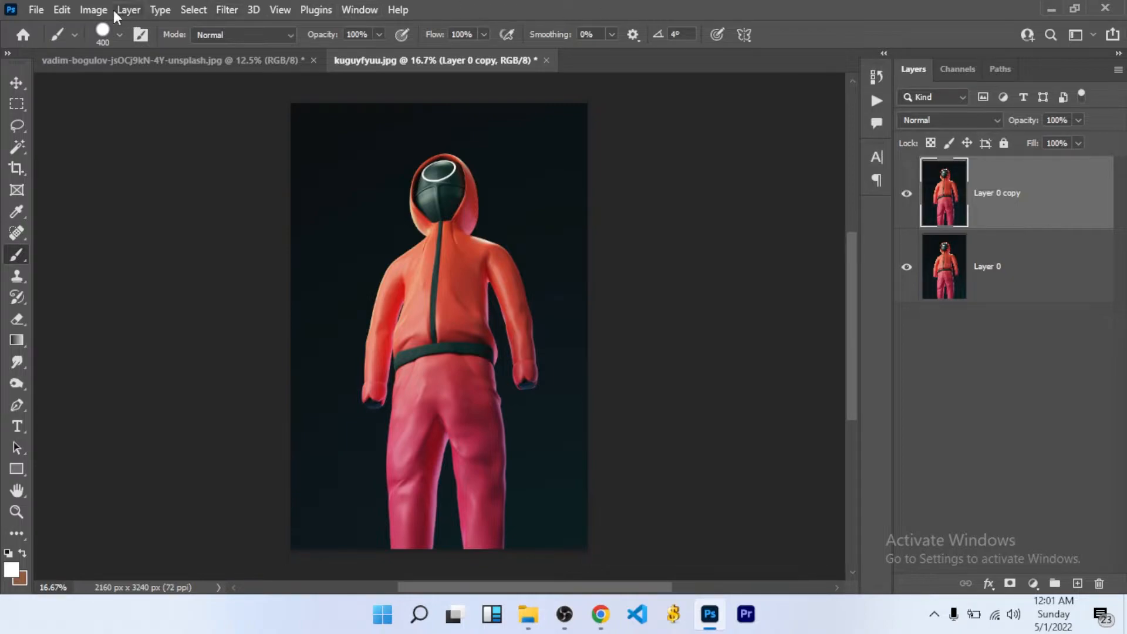
left_click(194, 10)
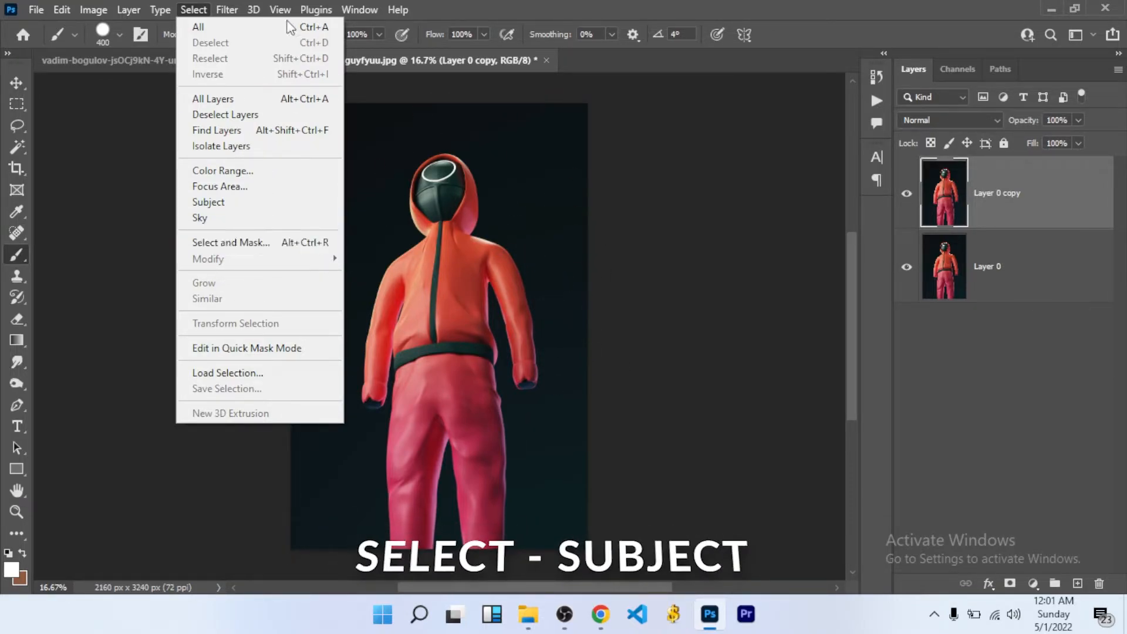
left_click(199, 9)
left_click(183, 9)
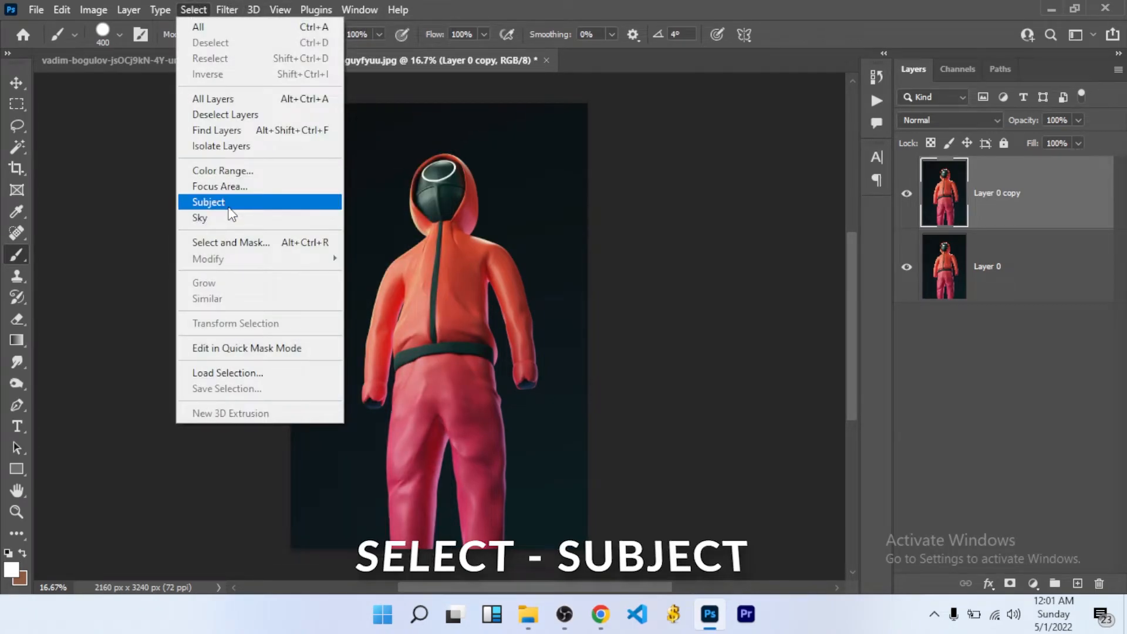
left_click(208, 202)
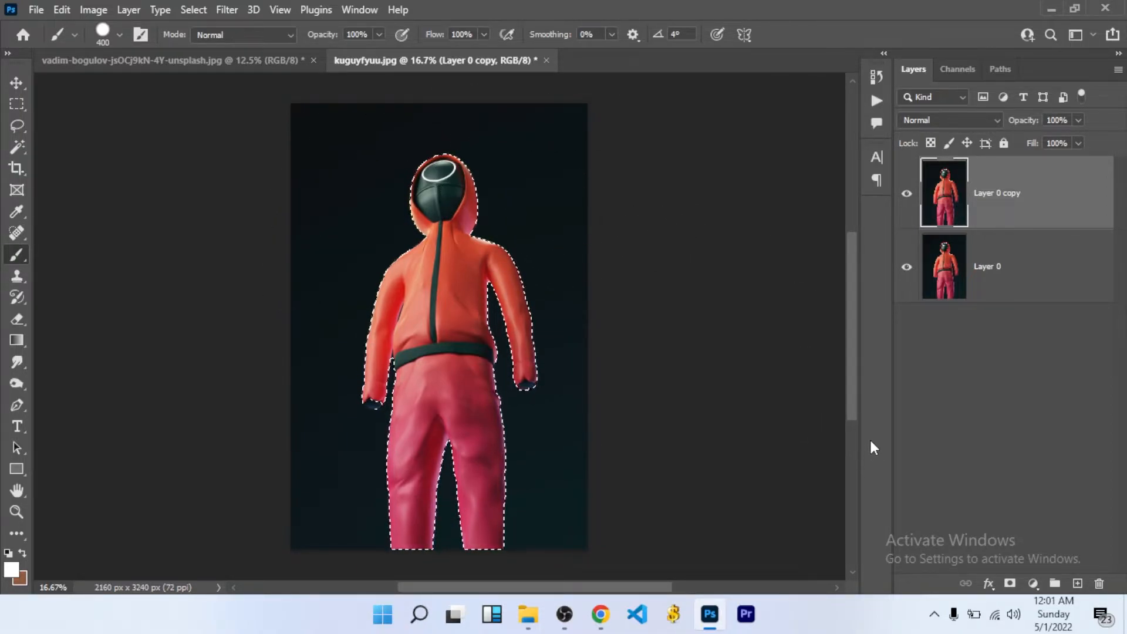
Copy the selected character onto its own layer and undo the copy.
key("ctrl+j")
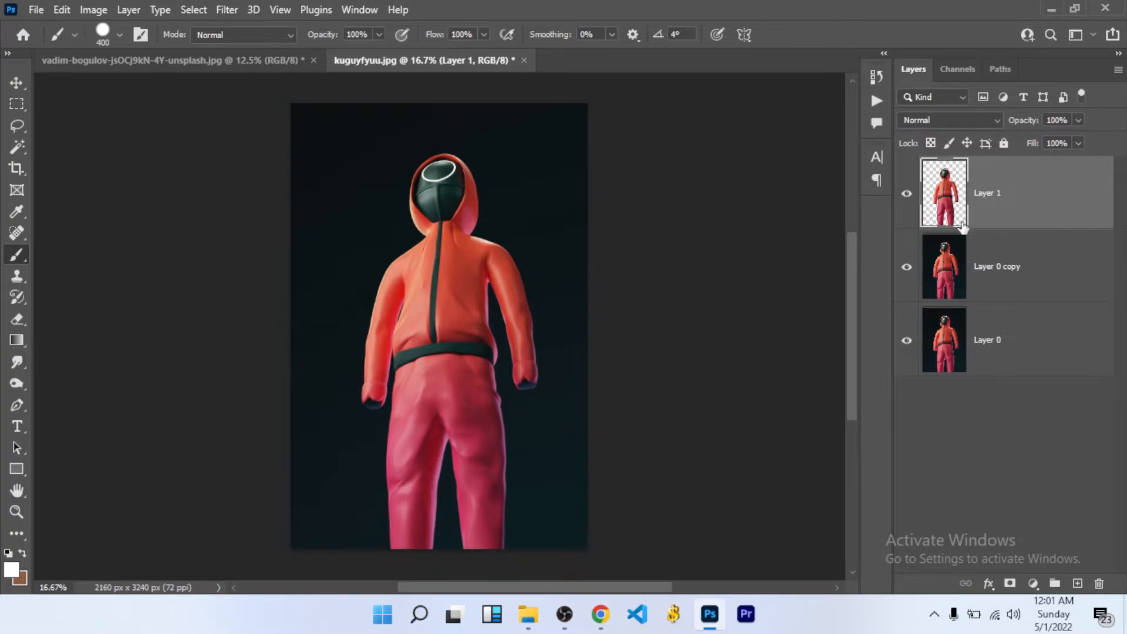
key("ctrl+z")
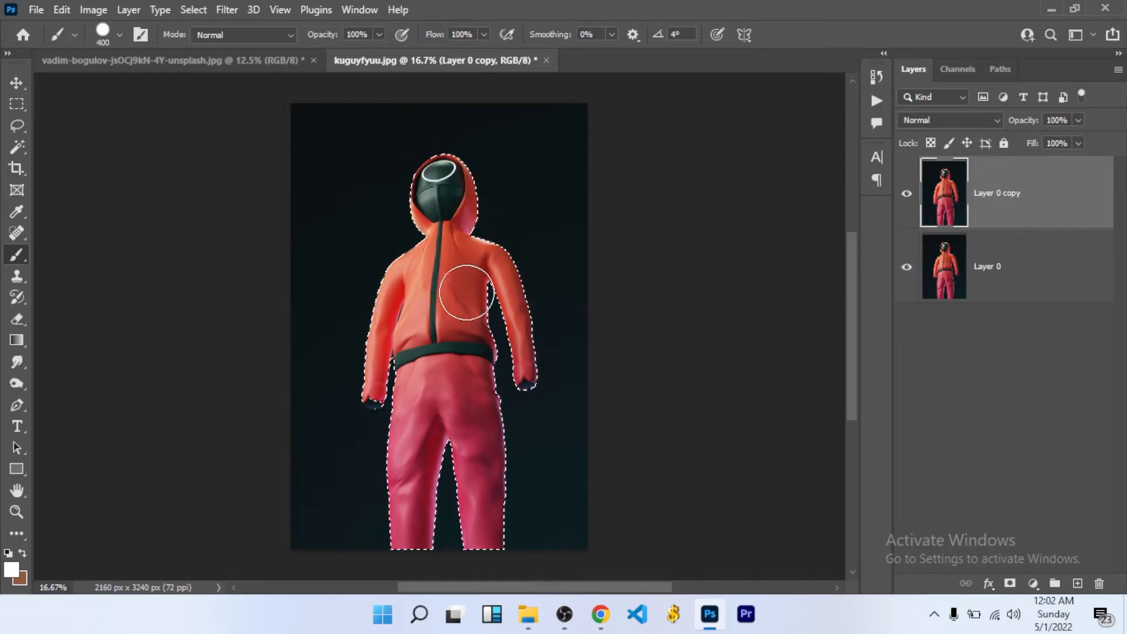
Move the selected character on Layer 0 copy about 519 px to the left, and toggle Layer 0 to leave it hidden.
left_click(17, 82)
left_click_drag(438, 251, 368, 262)
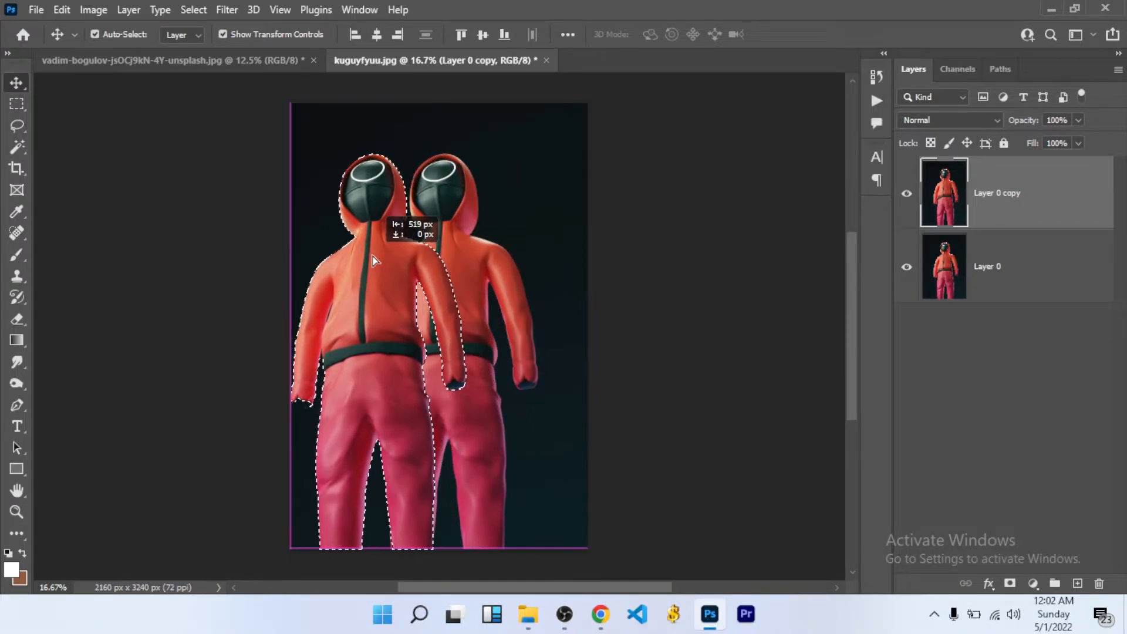
left_click(906, 266)
left_click(906, 267)
left_click(907, 266)
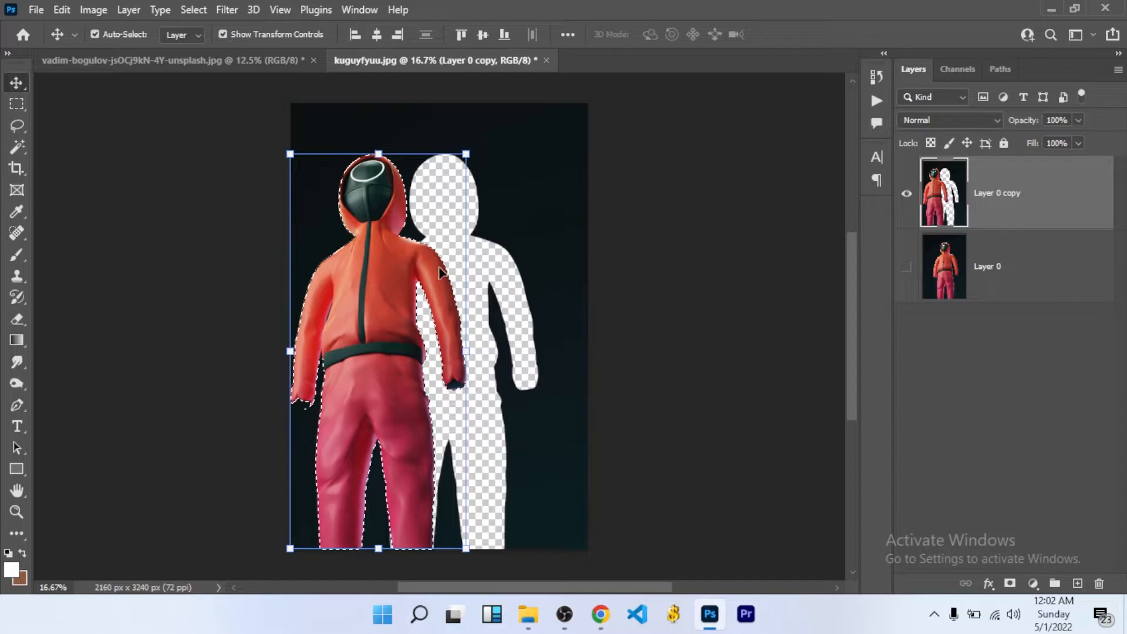
Undo the hiding of Layer 0 and the character's move, and clear the selection.
left_click(459, 188)
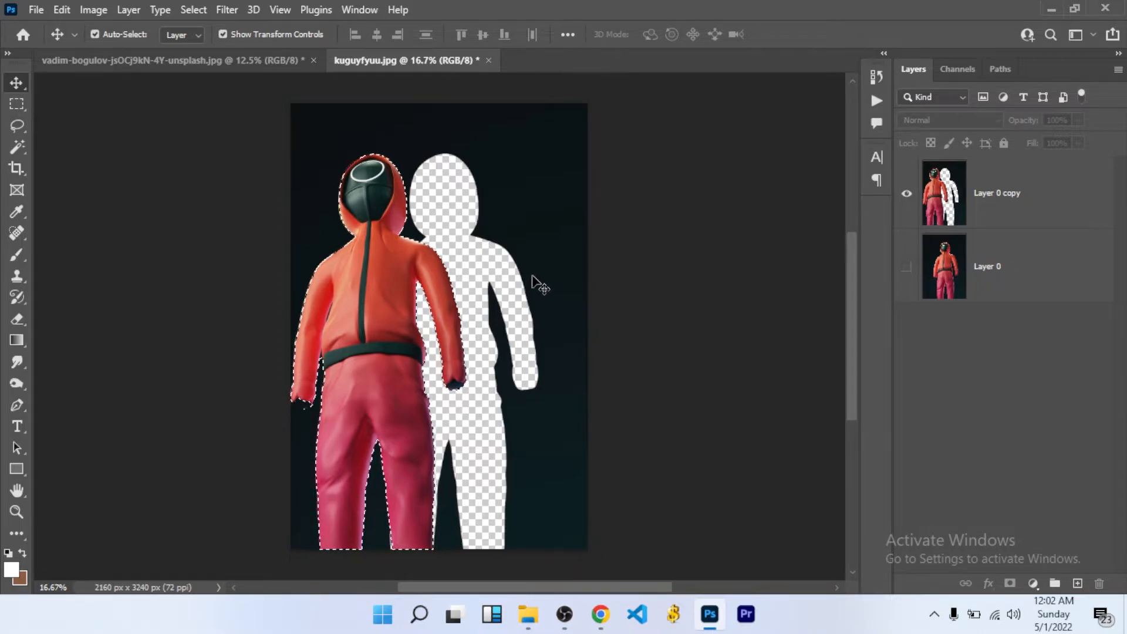
key("ctrl")
key("ctrl+z")
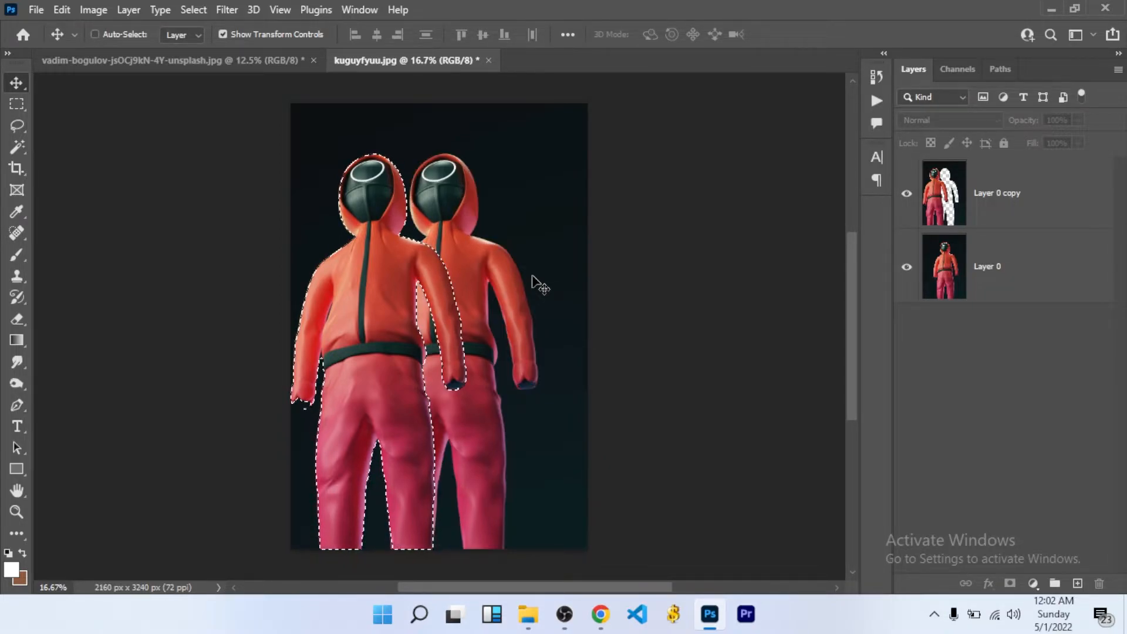
key("ctrl+shift+z")
key("ctrl+z")
key("ctrl+z")
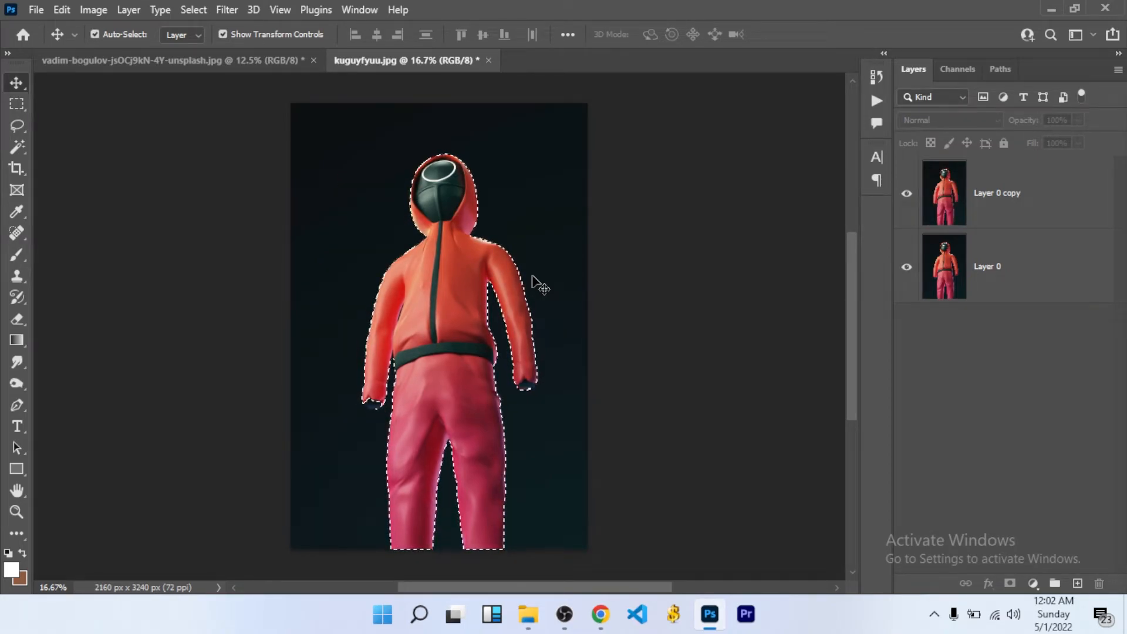
key("ctrl+d")
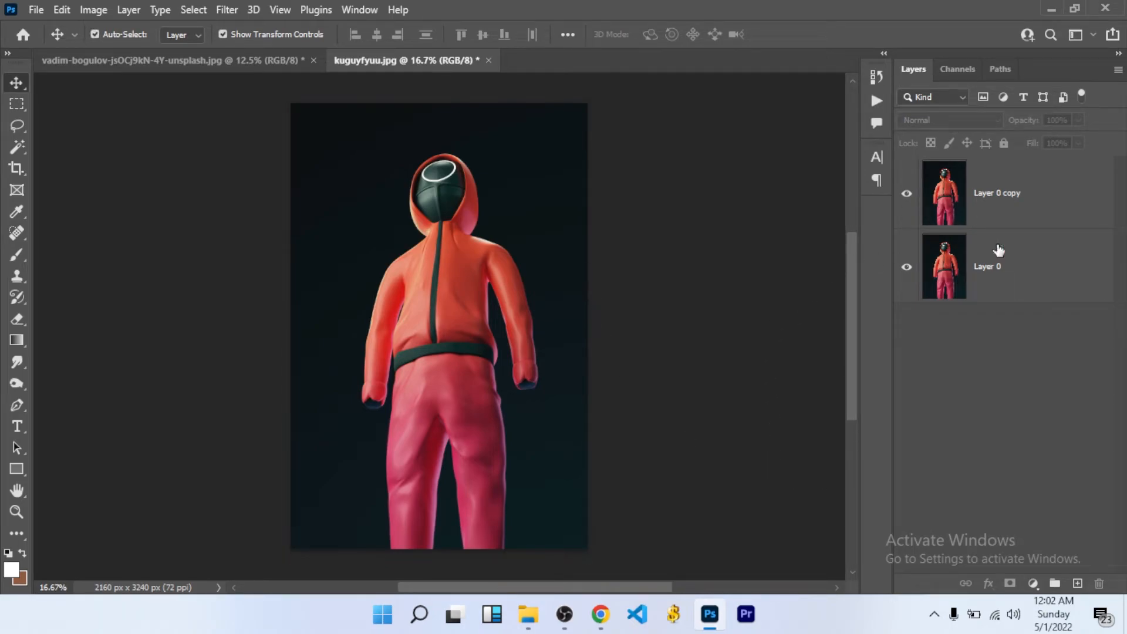
Make Layer 0 copy the active layer and duplicate it.
left_click(1041, 207)
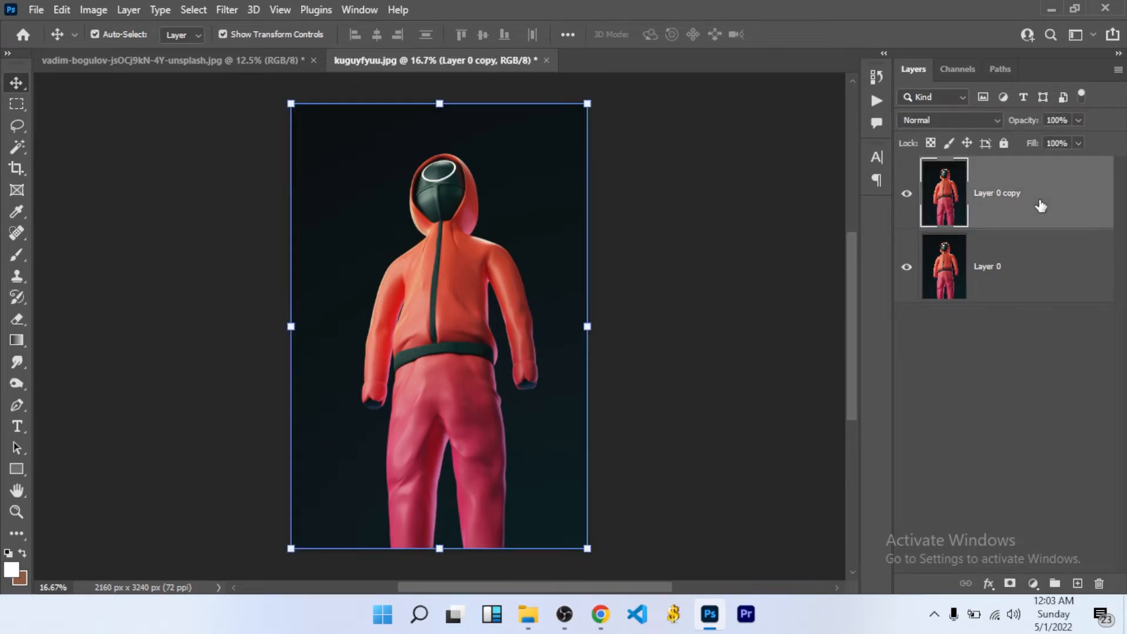
left_click(1014, 278)
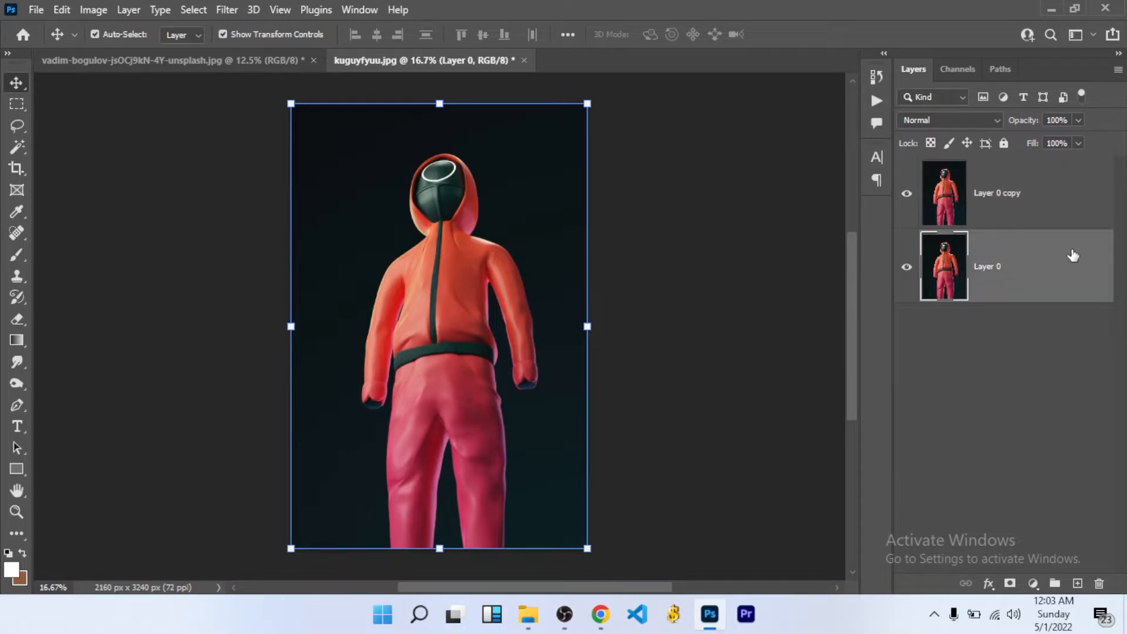
left_click(1018, 180)
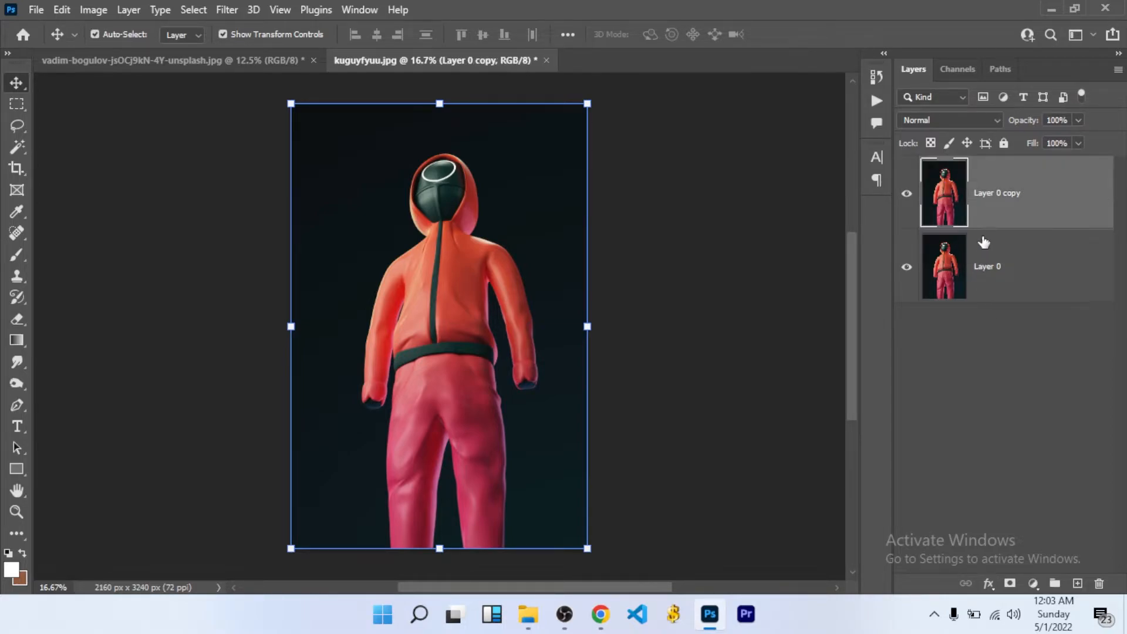
left_click(989, 268)
left_click(998, 201)
key("ctrl+j")
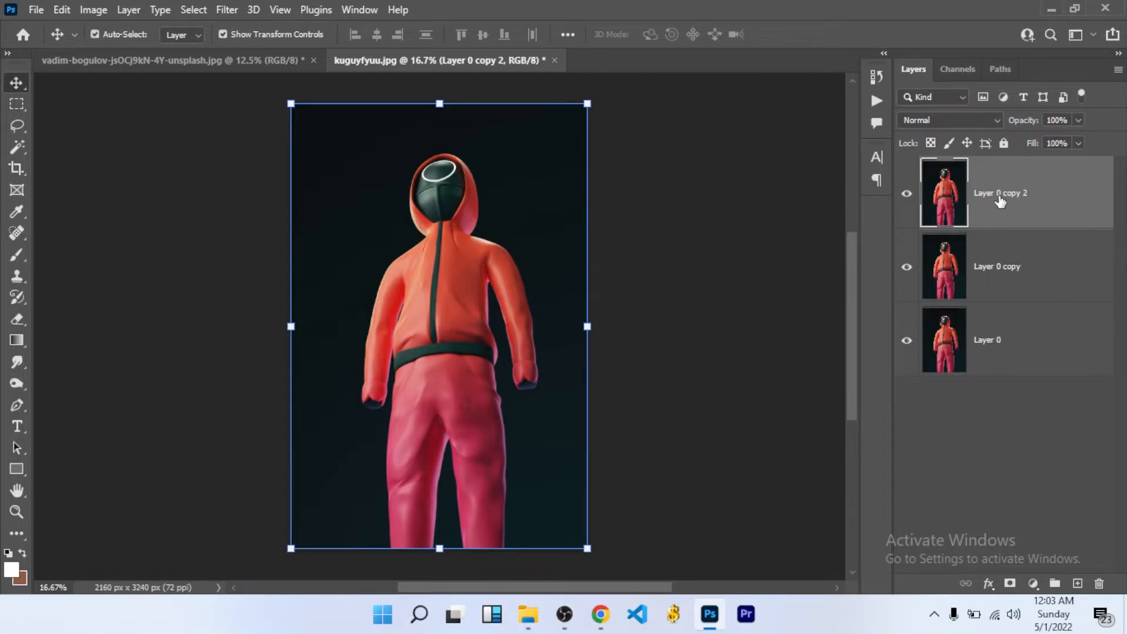
Rename the topmost layer, Layer 0 copy 2, as "character".
left_click(995, 267)
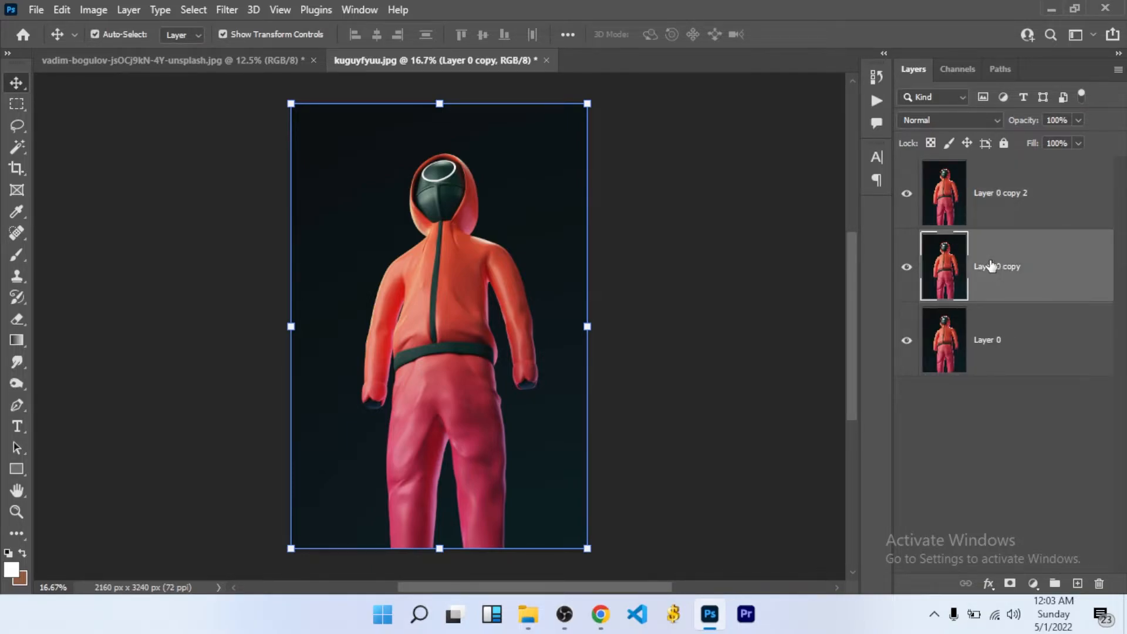
left_click(993, 190)
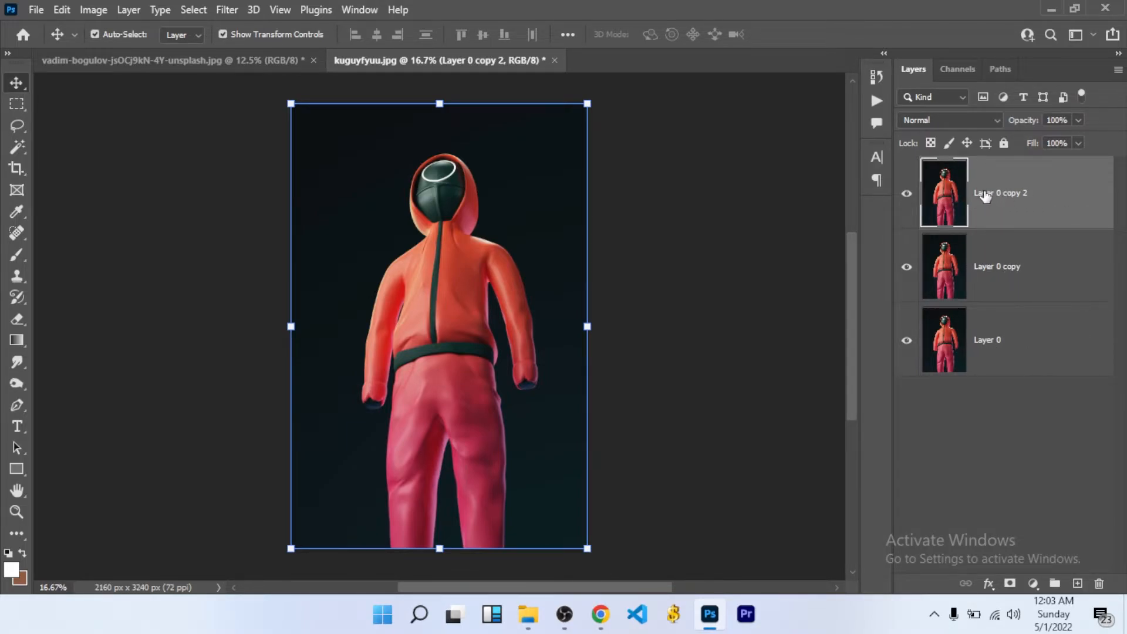
double_click(1027, 192)
left_click(1031, 191)
left_click_drag(1035, 192, 970, 193)
left_click(1019, 193)
left_click_drag(1034, 192, 935, 195)
type("character")
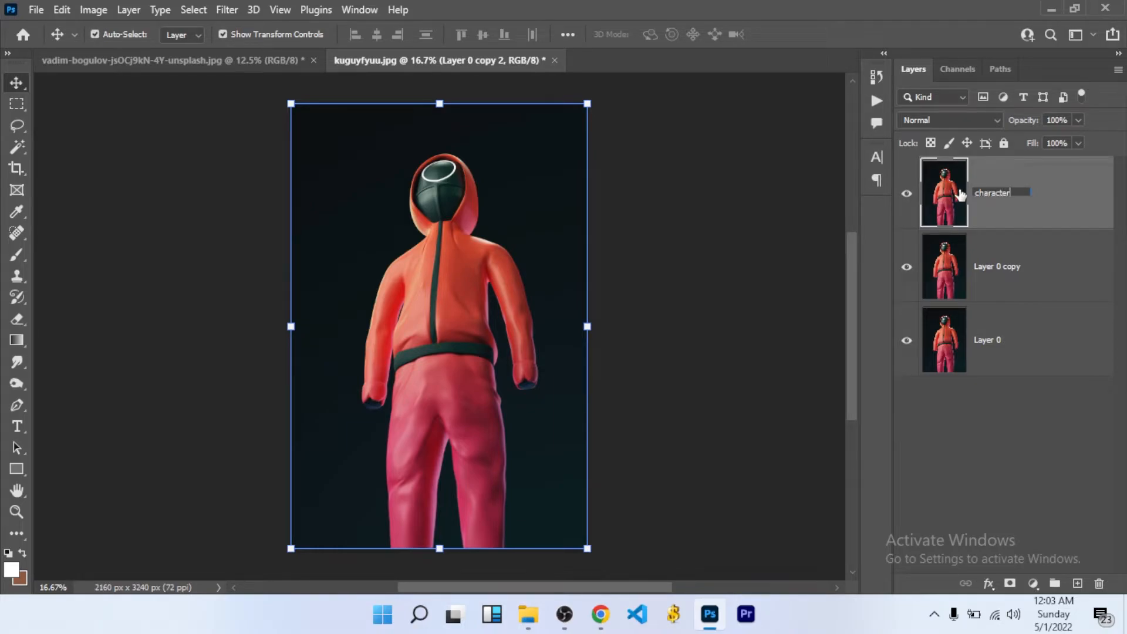
key("Return")
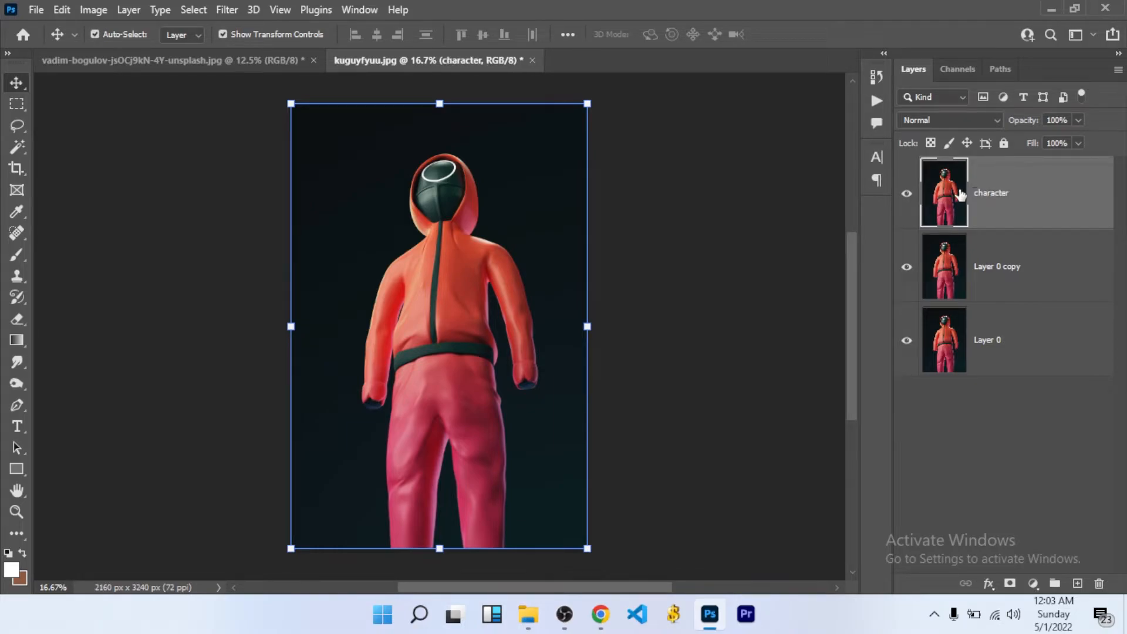
Rename Layer 0 copy as "background" and hide the character layer.
double_click(997, 267)
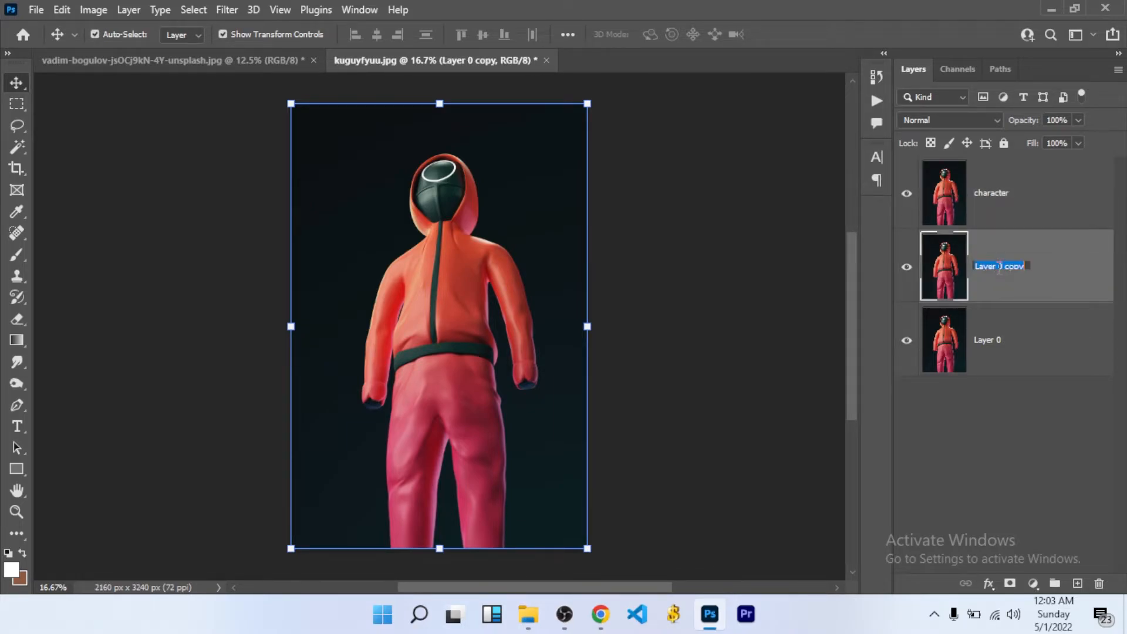
type("background")
key("Return")
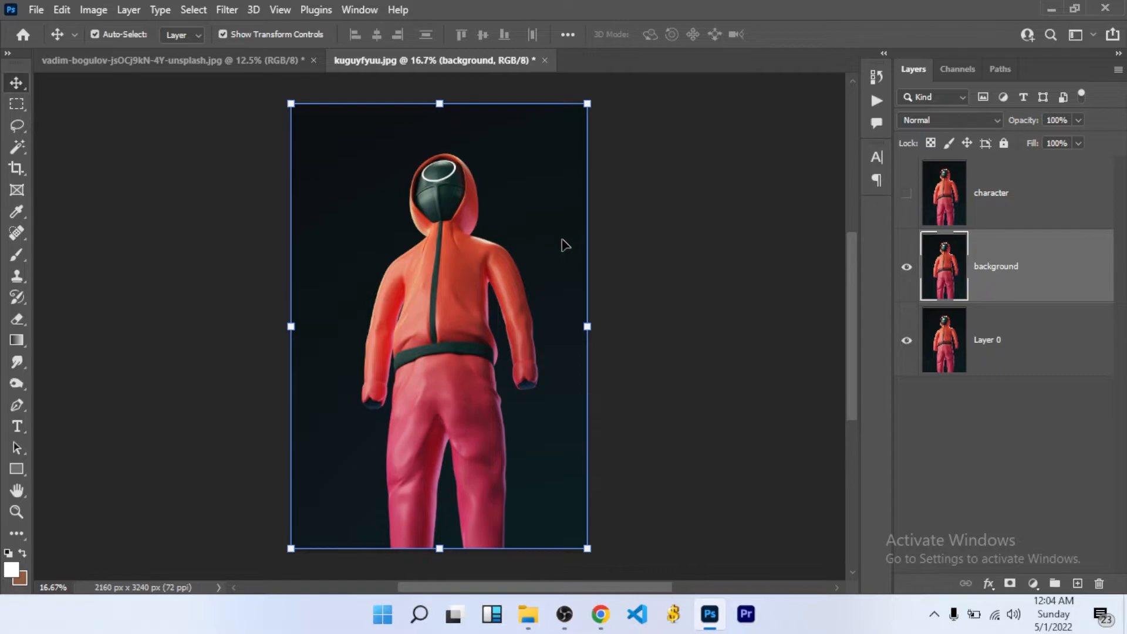
Select the figure on the background layer with the Select Subject command.
left_click(196, 10)
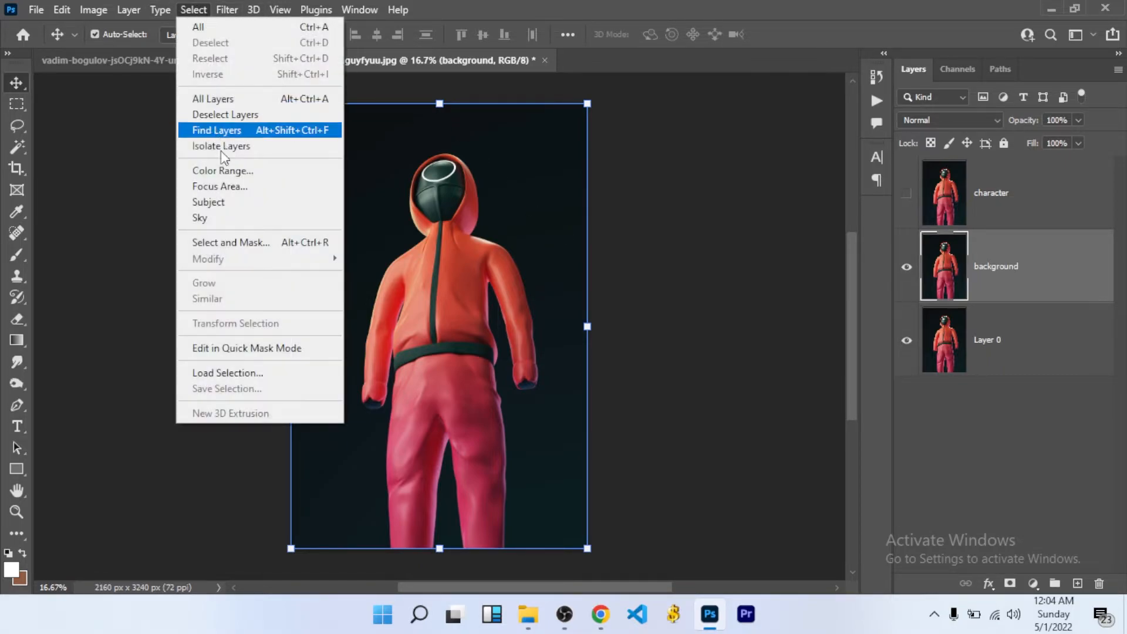
left_click(217, 206)
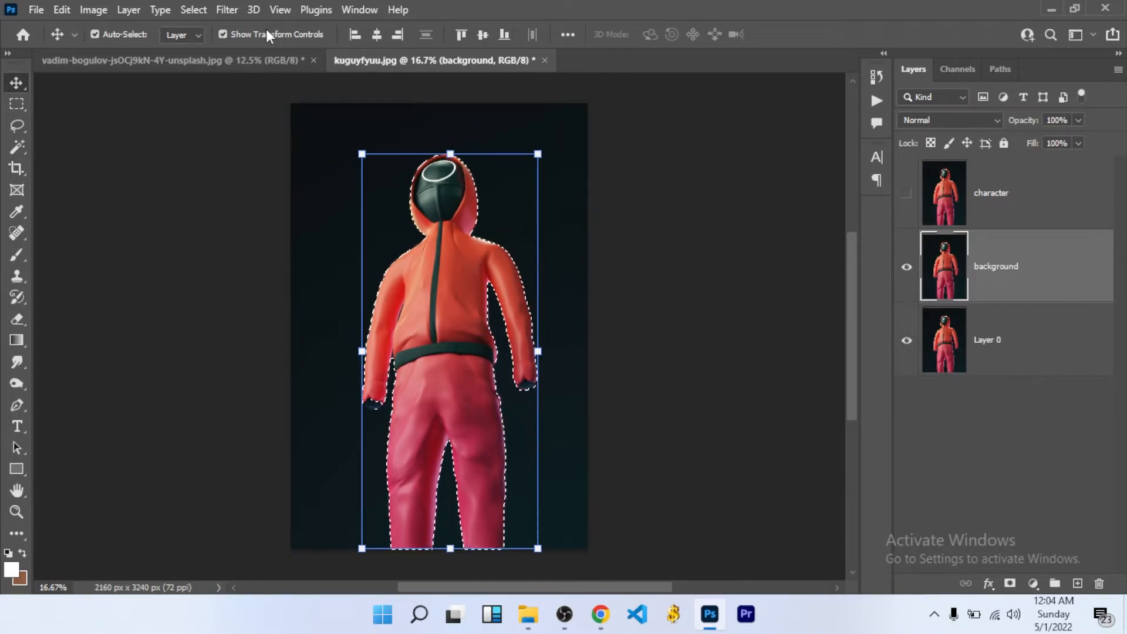
left_click(194, 10)
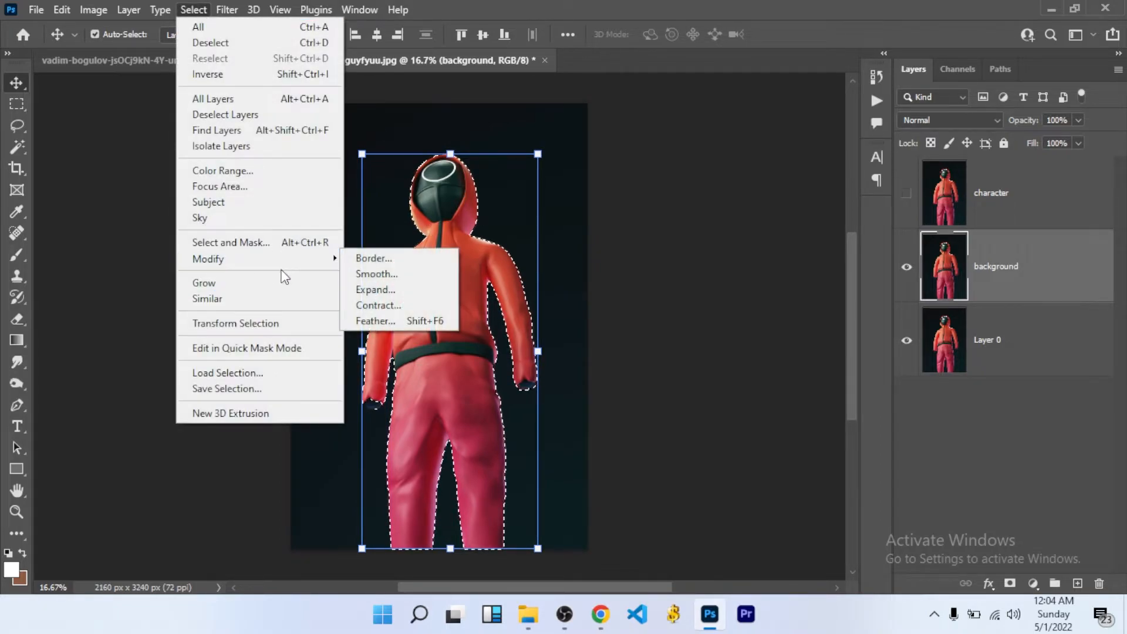
left_click(16, 146)
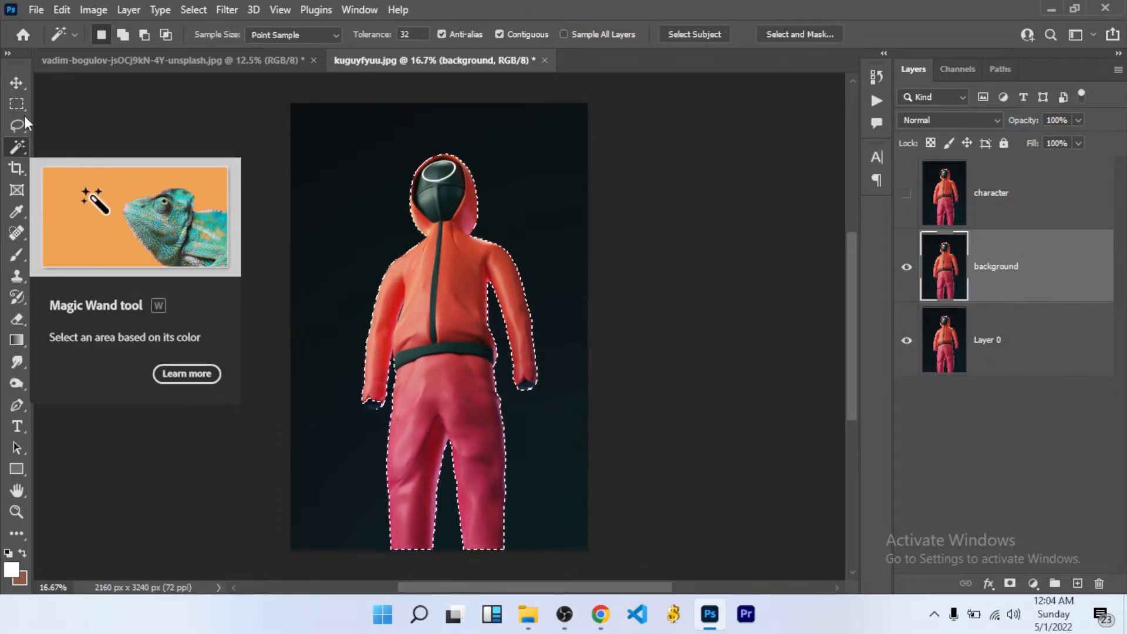
right_click(18, 146)
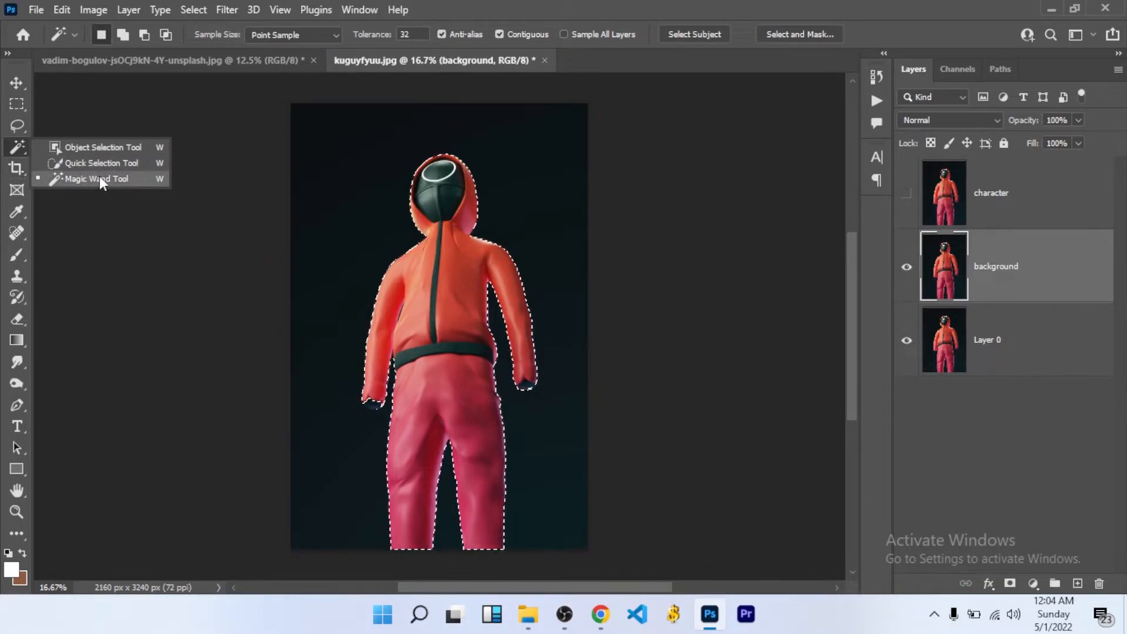
left_click(23, 146)
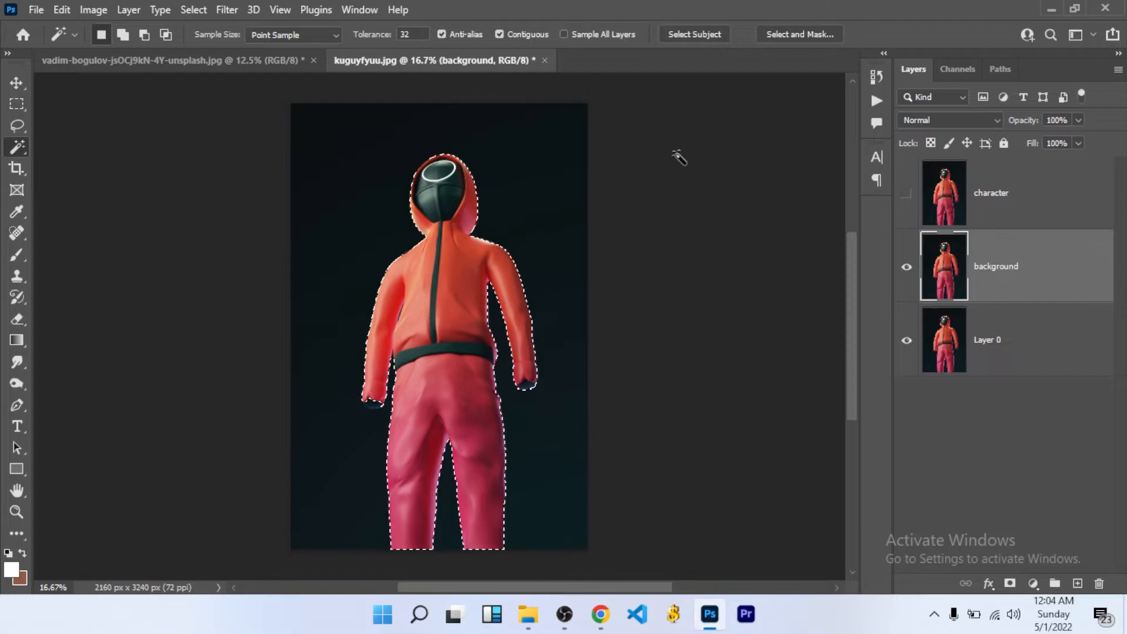
right_click(372, 174)
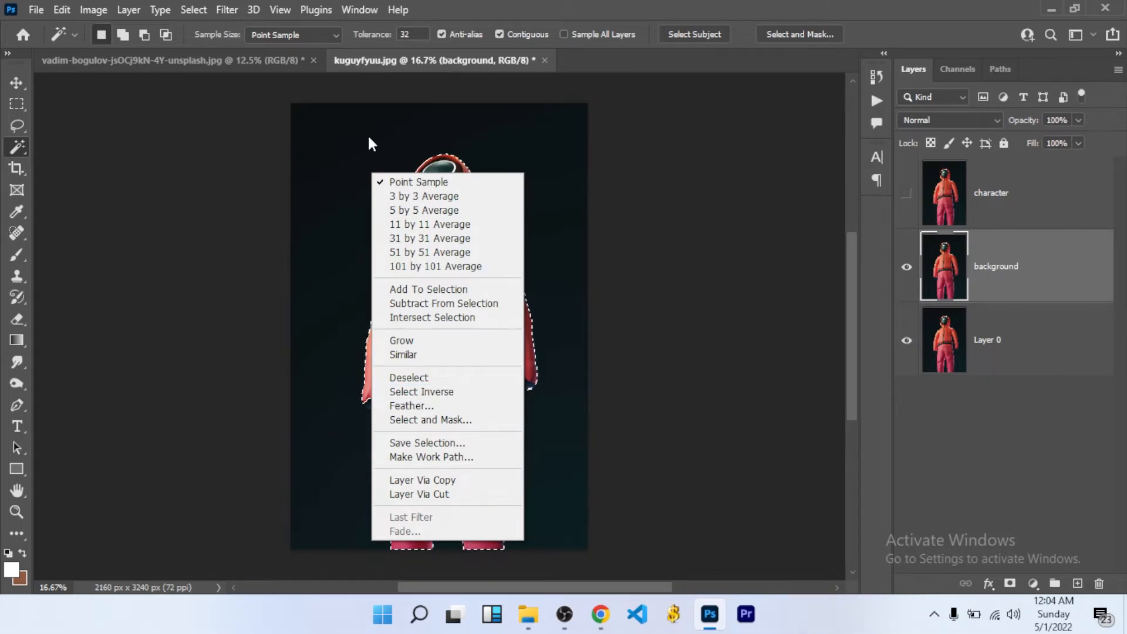
With the Object Selection tool active, fill the selected figure on the background layer using Content-Aware contents and clear the selection.
right_click(15, 147)
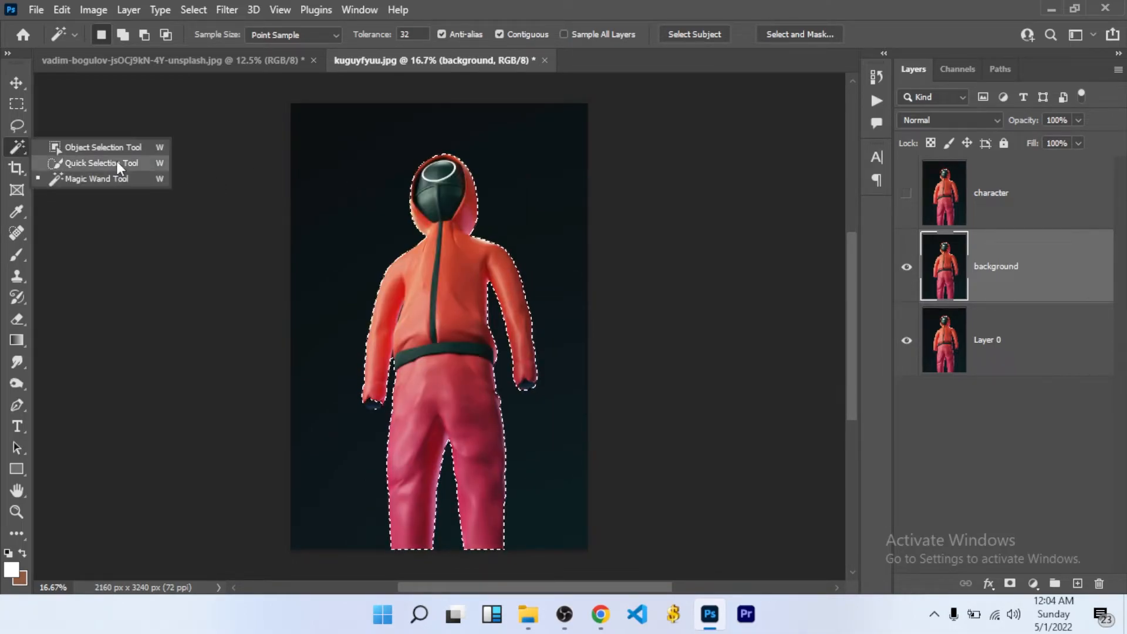
left_click(92, 149)
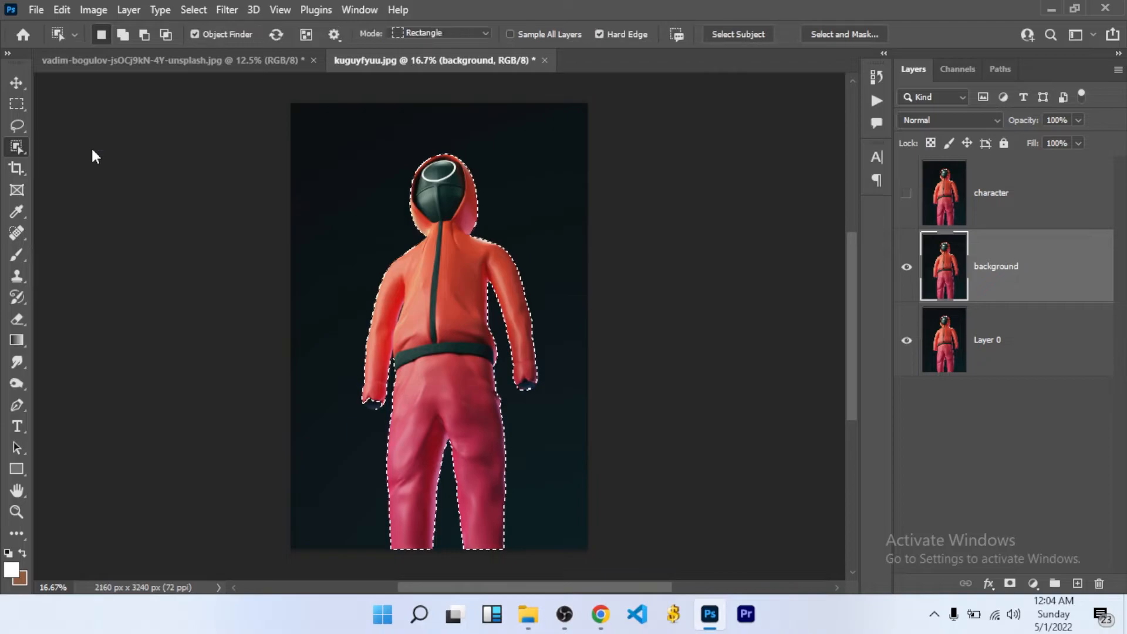
right_click(370, 156)
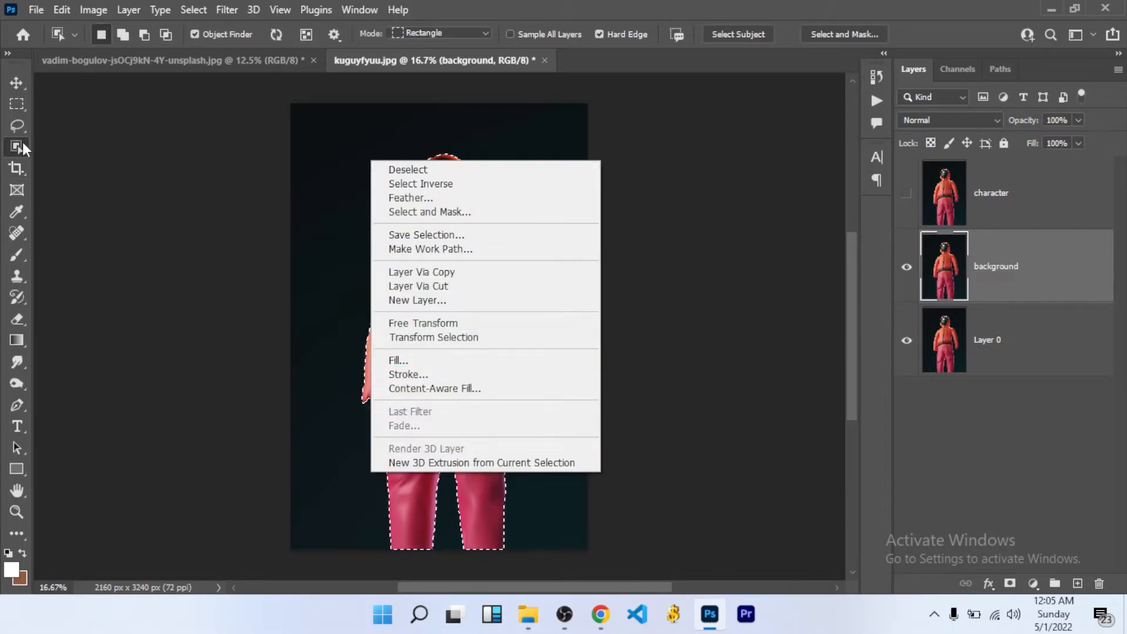
left_click(431, 367)
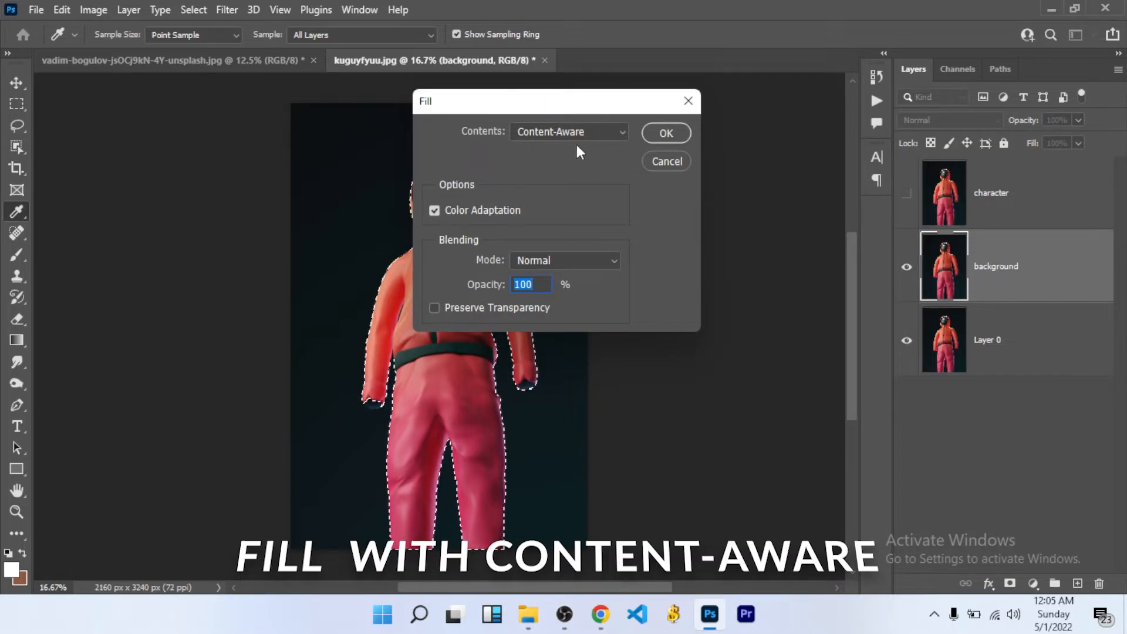
left_click(616, 132)
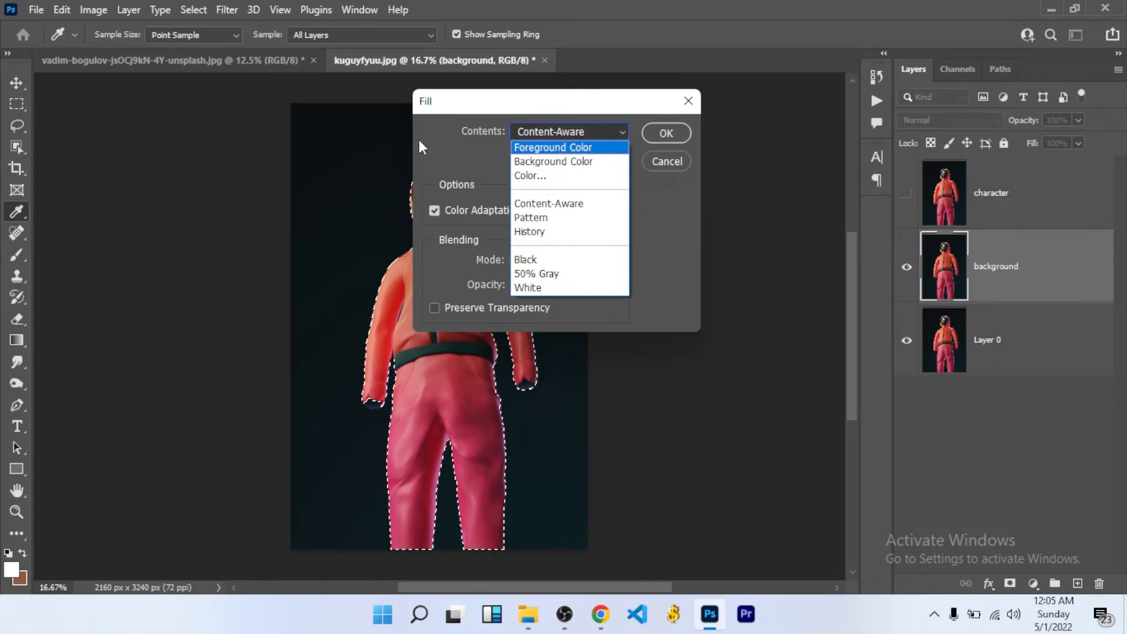
left_click(480, 149)
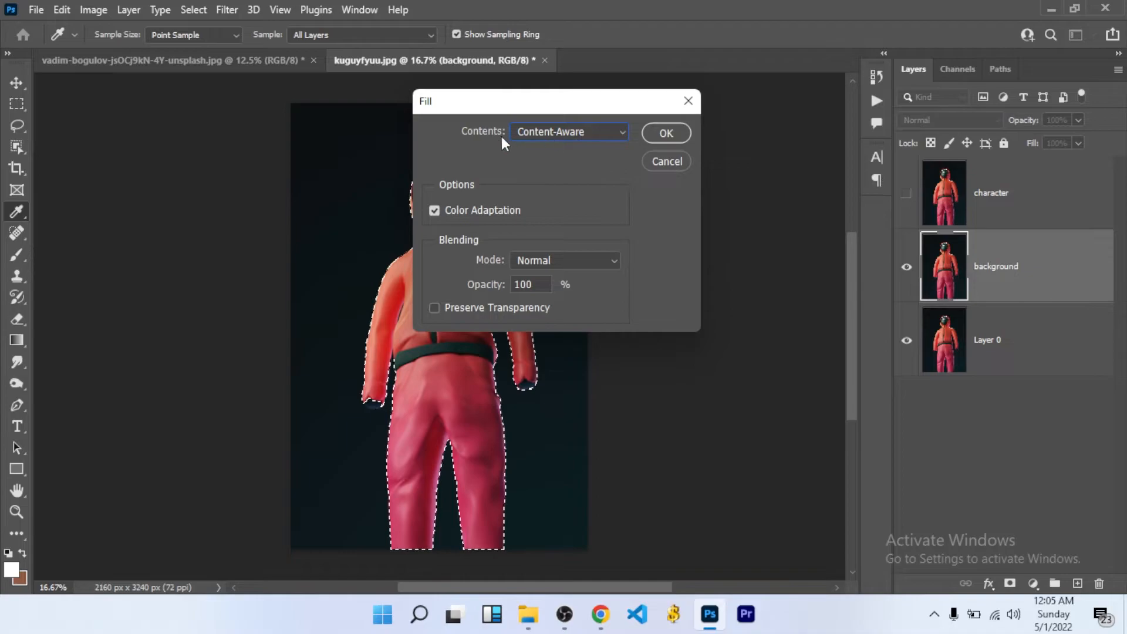
left_click(664, 133)
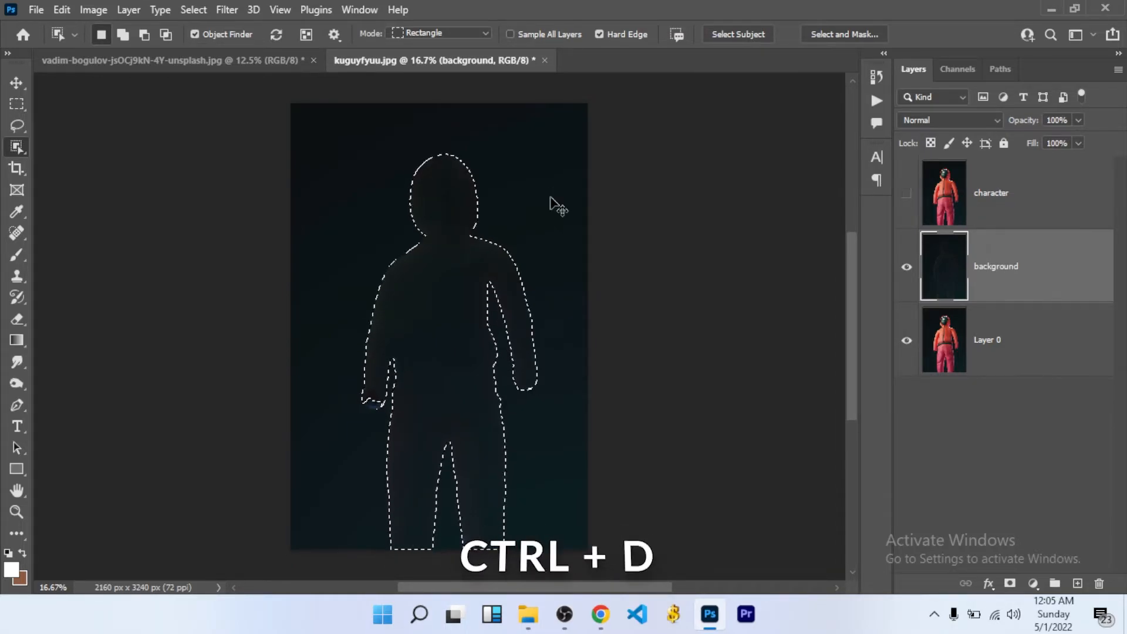
key("ctrl+d")
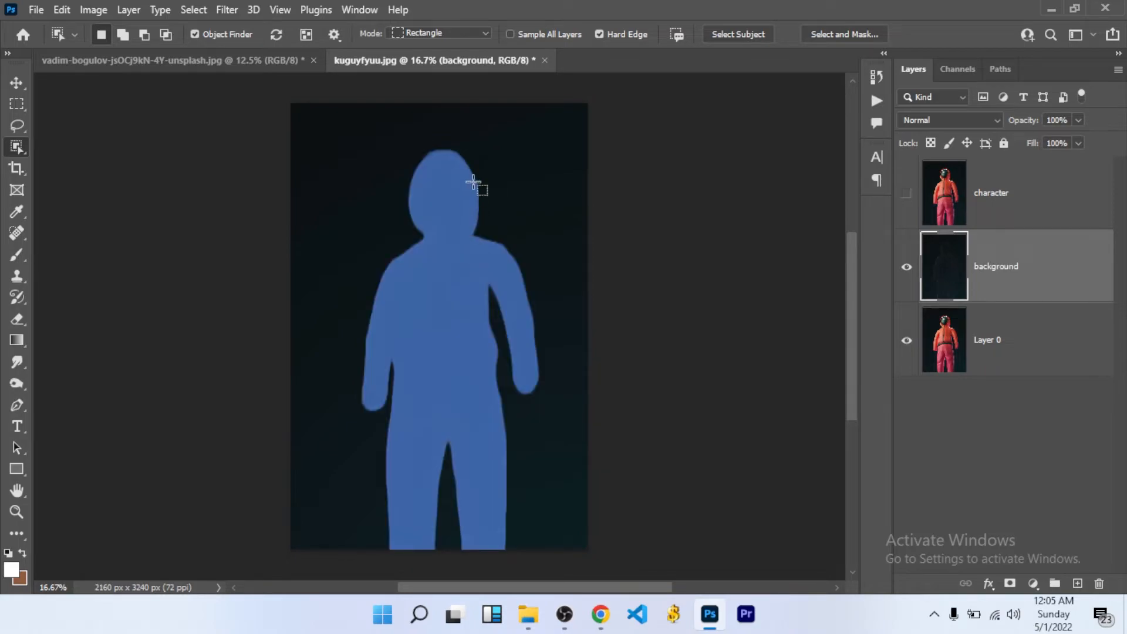
Switch to the Quick Selection tool.
right_click(12, 148)
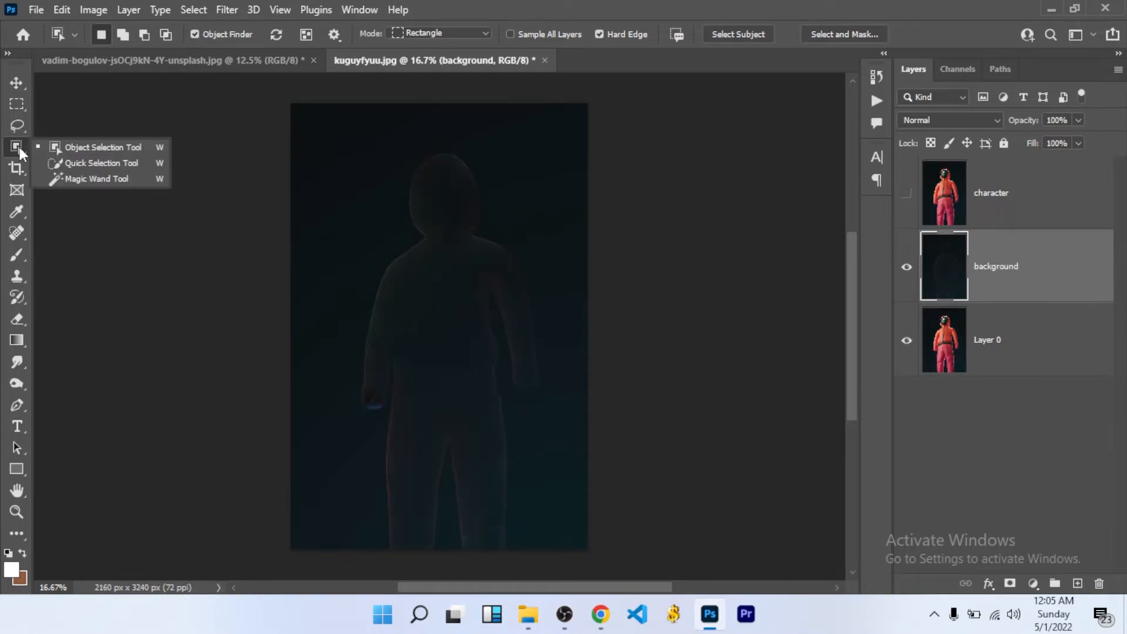
left_click(48, 167)
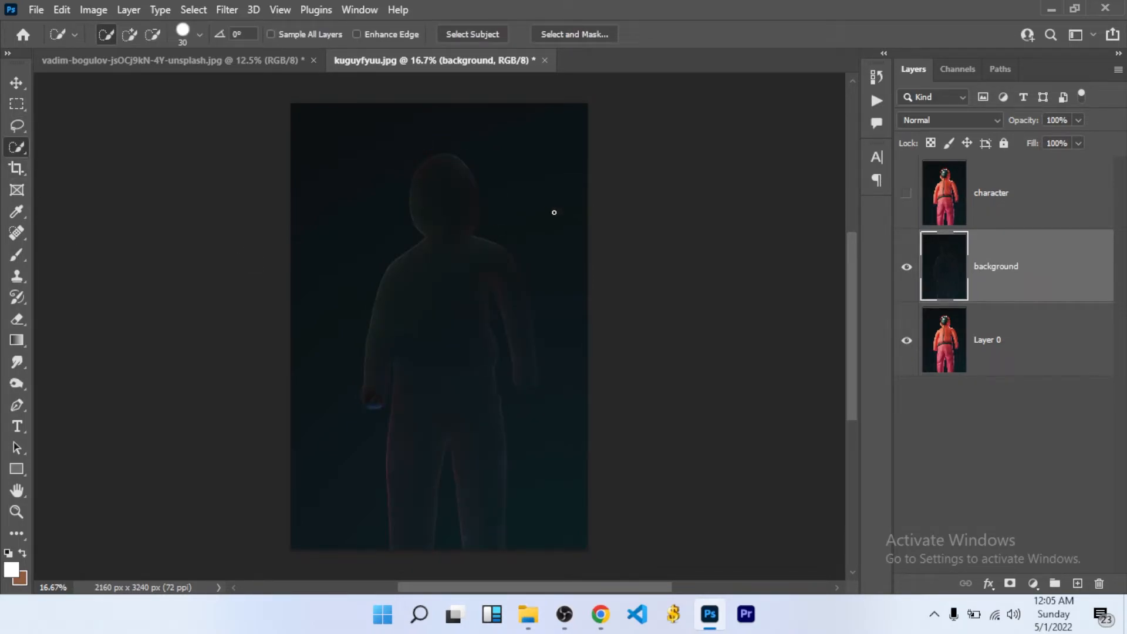
Show the character layer and examine the figure's edges up close.
left_click(908, 195)
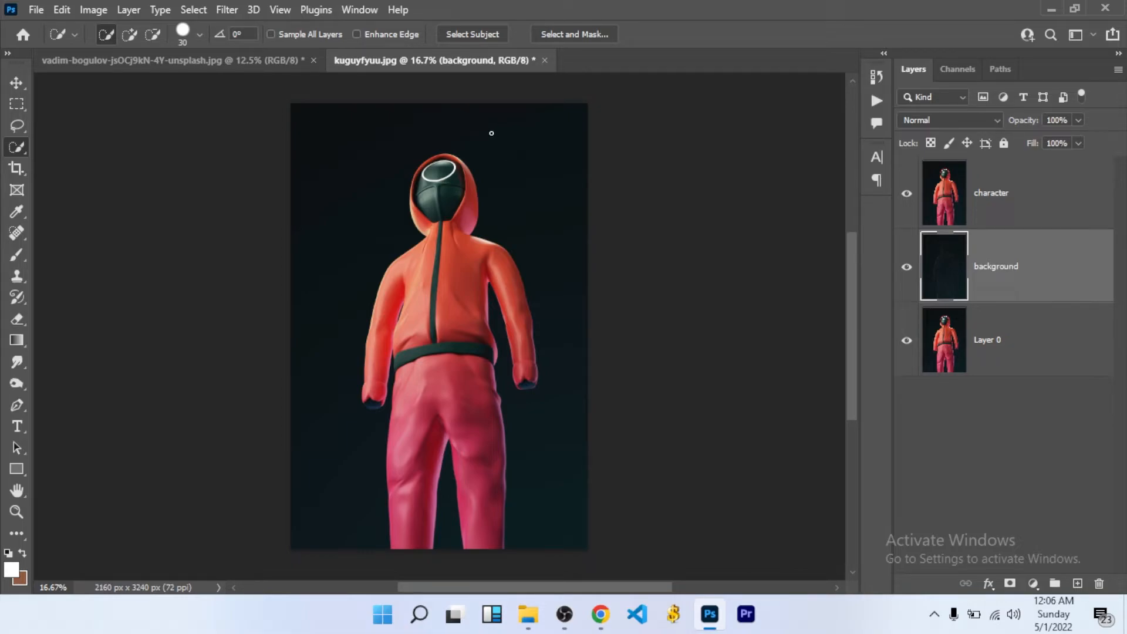
key("ctrl+plus")
key("ctrl+plus")
key("ctrl+plus")
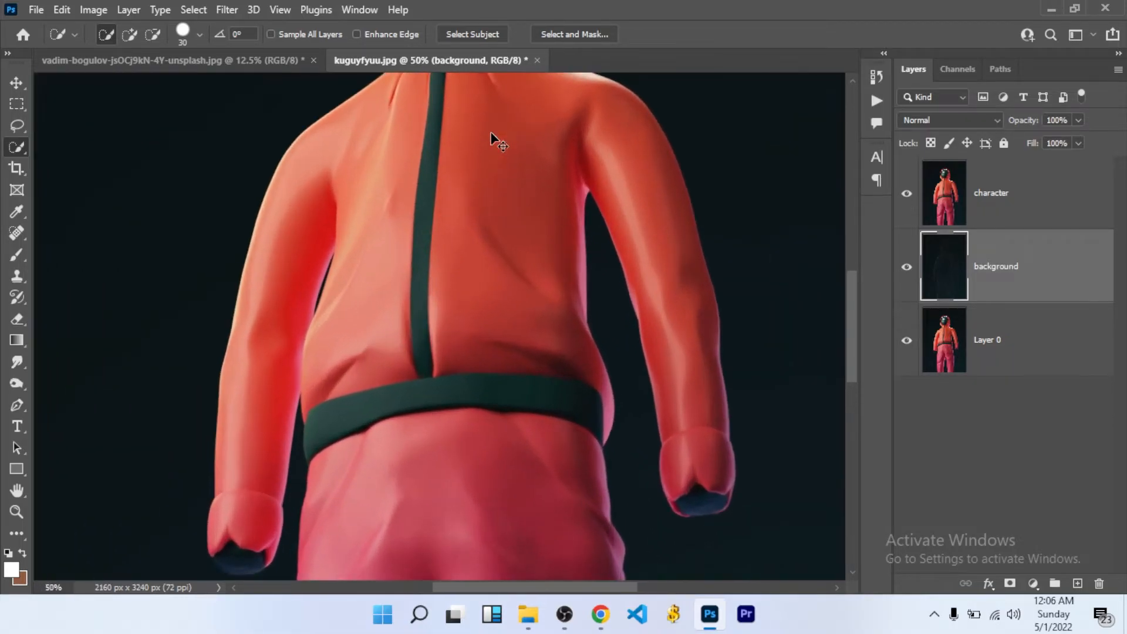
key("ctrl+plus")
key("ctrl+plus")
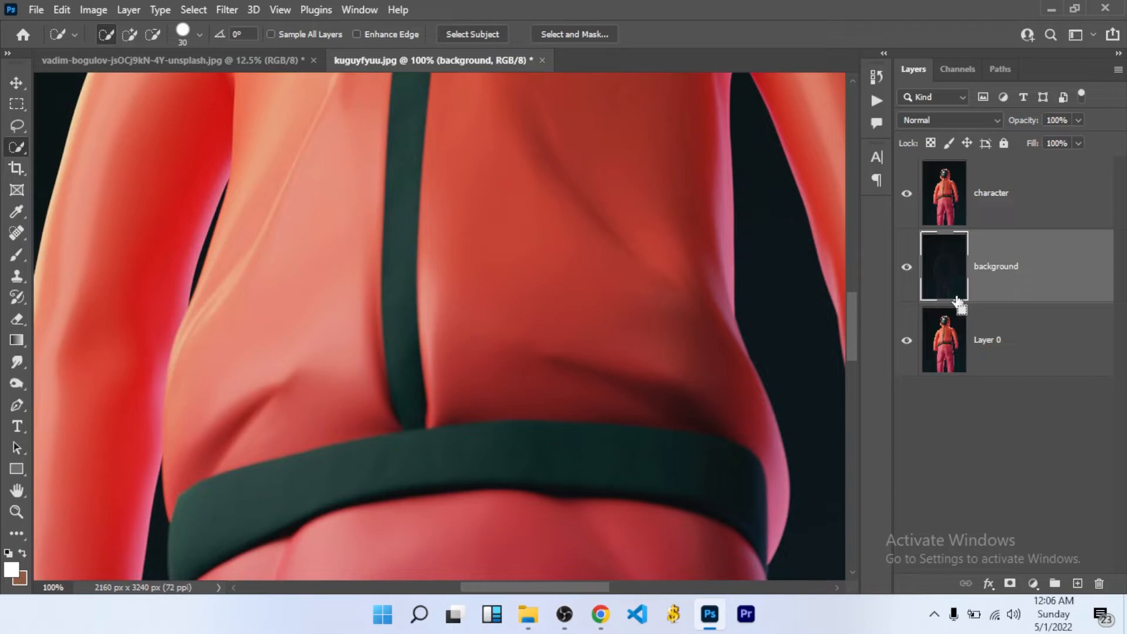
Undo the character layer's visibility change, the deselection and the Content-Aware fill on the background layer.
key("ctrl+z")
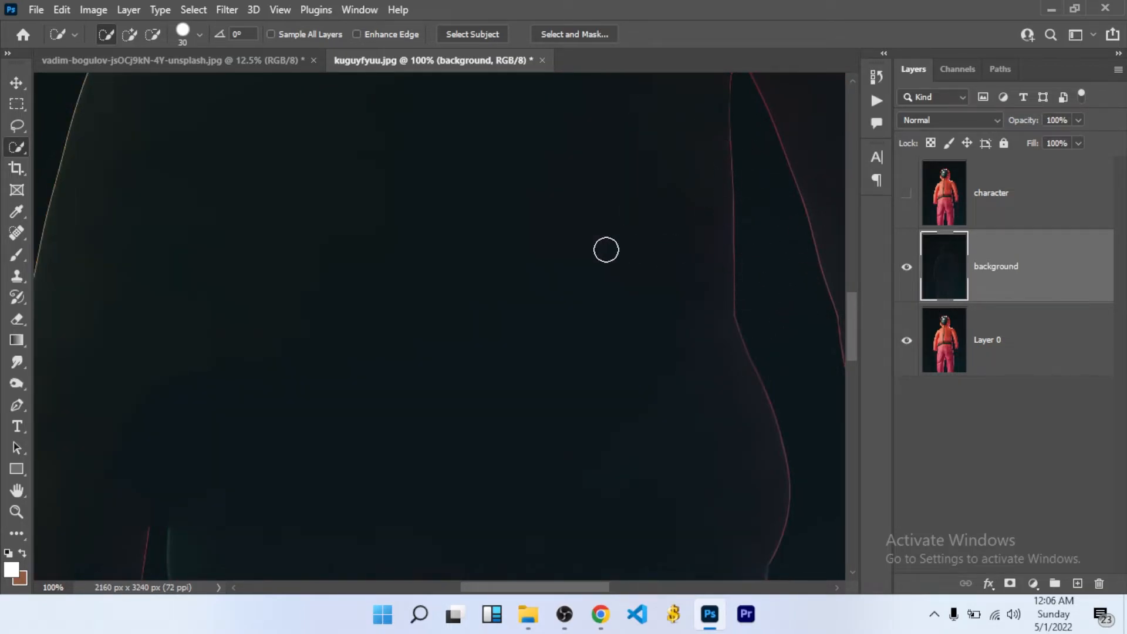
key("ctrl+minus")
key("ctrl+minus")
key("ctrl+minus")
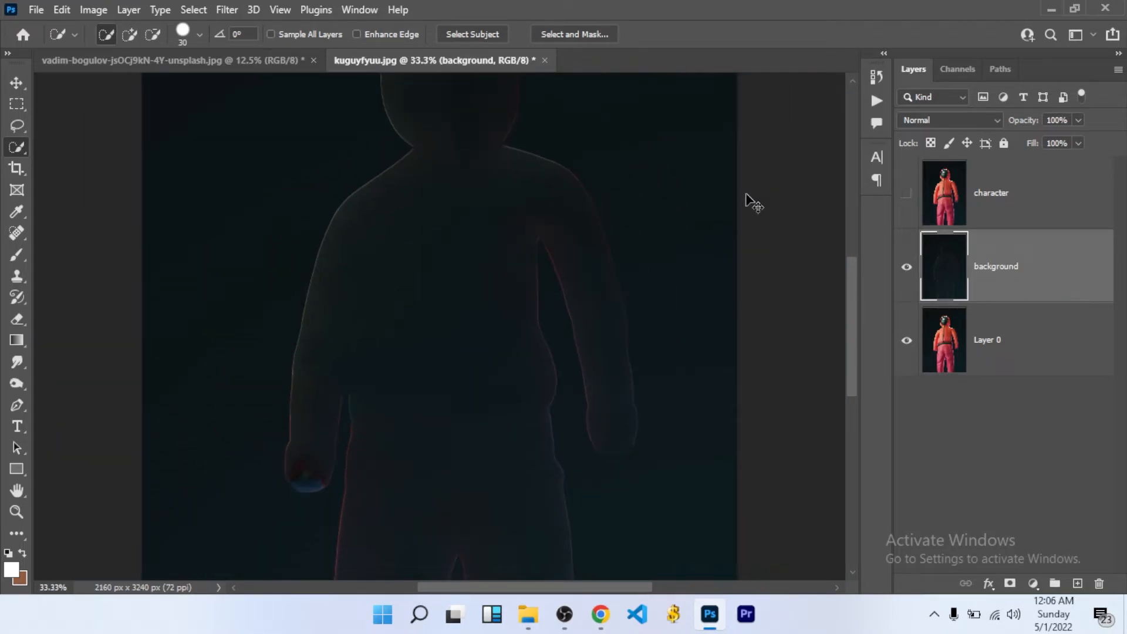
key("ctrl+z")
key("ctrl+z")
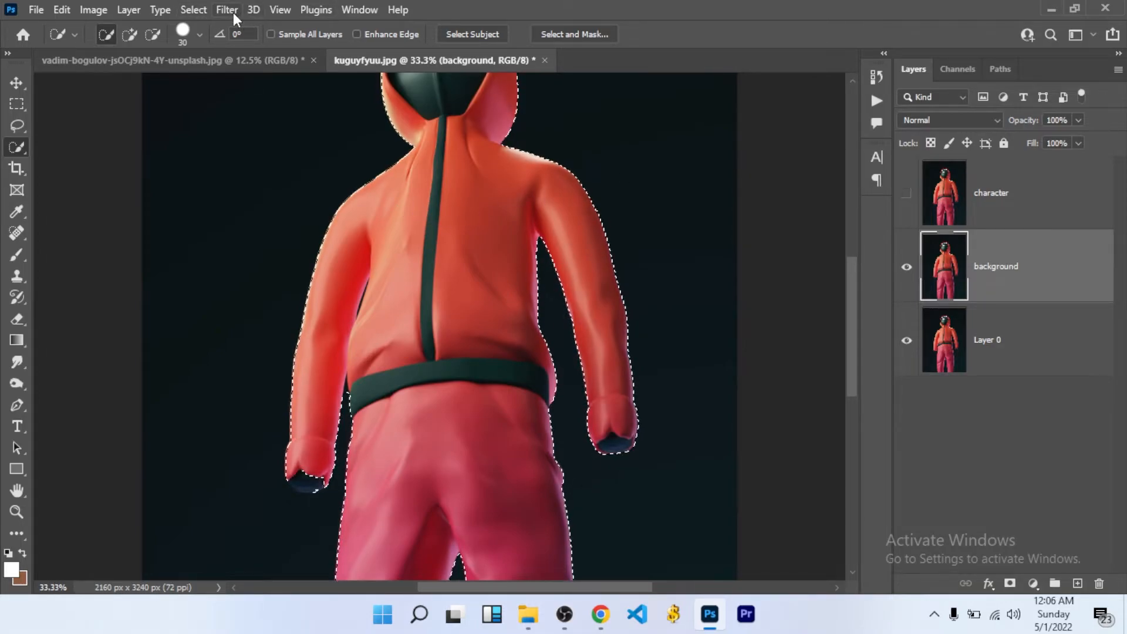
Expand the selection around the figure by 5 pixels.
left_click(200, 10)
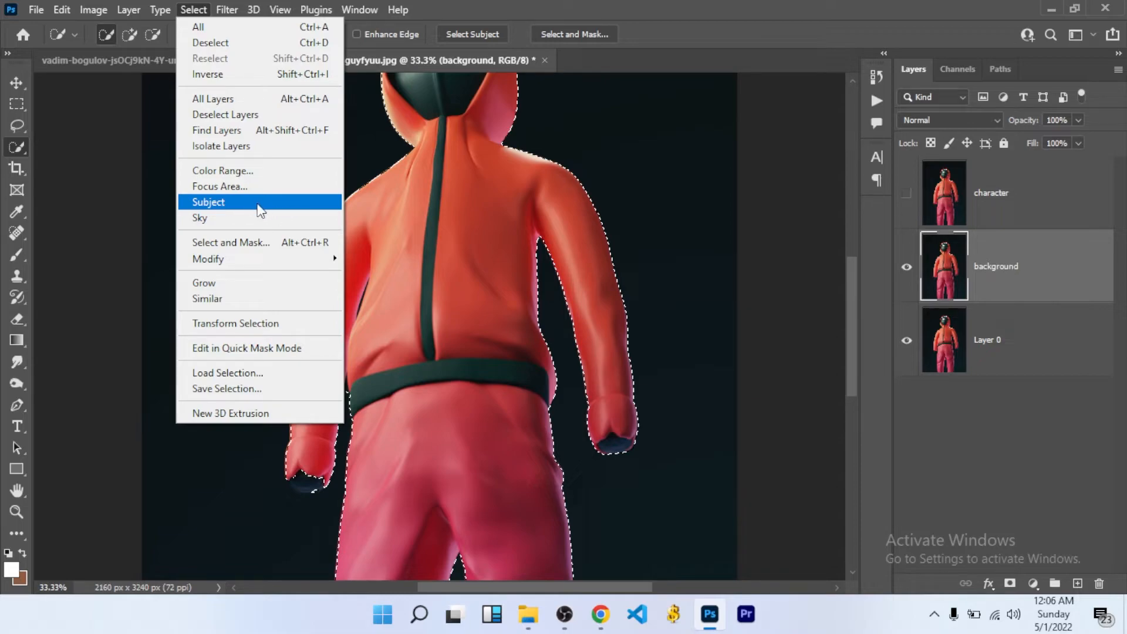
mouse_move(324, 265)
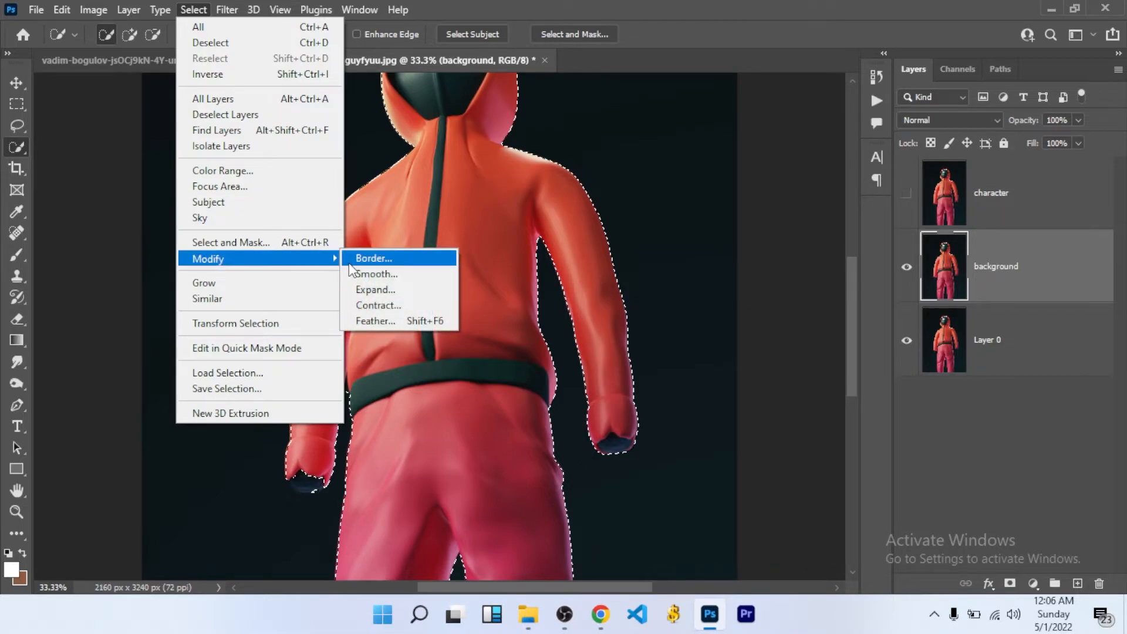
left_click(394, 290)
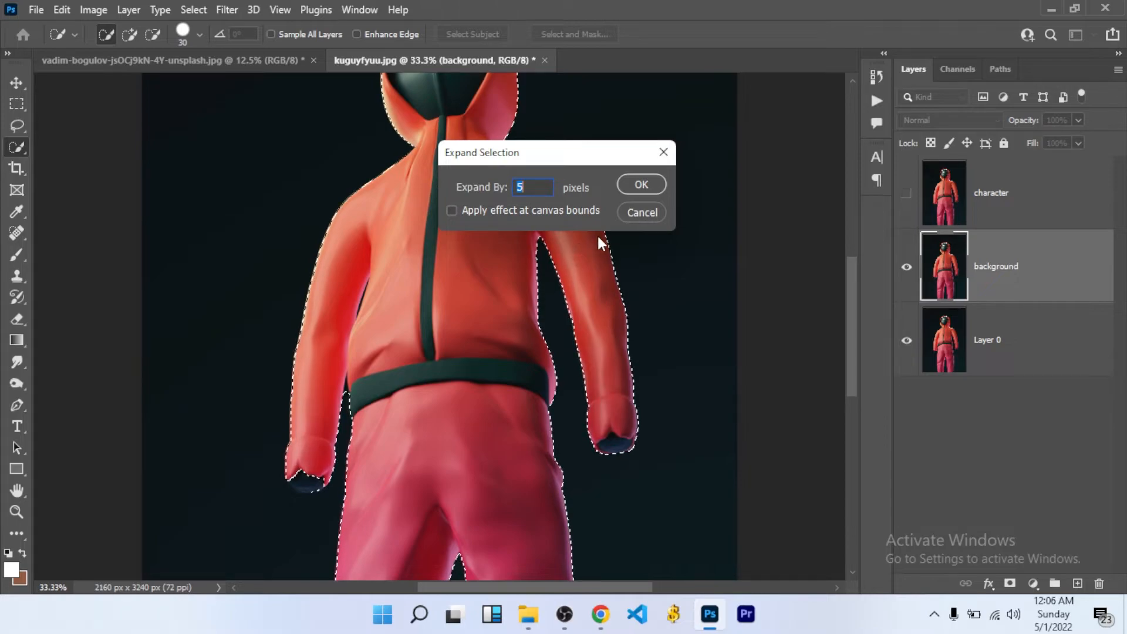
left_click(644, 185)
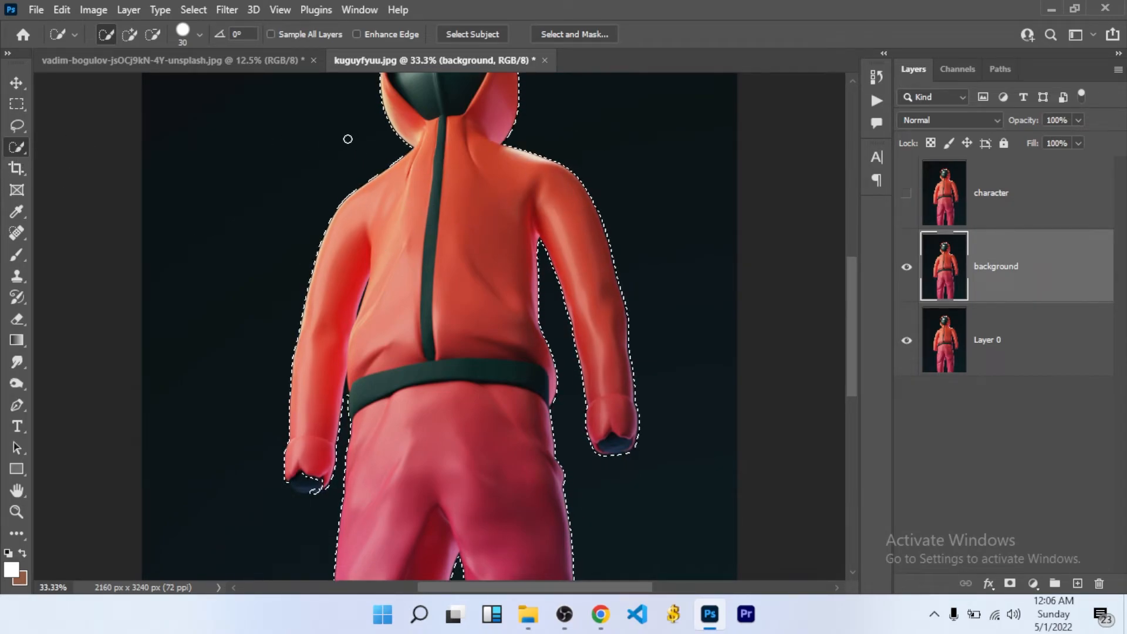
Fill the expanded figure selection on the background layer with Content-Aware contents at 100% opacity and clear the selection.
right_click(329, 157)
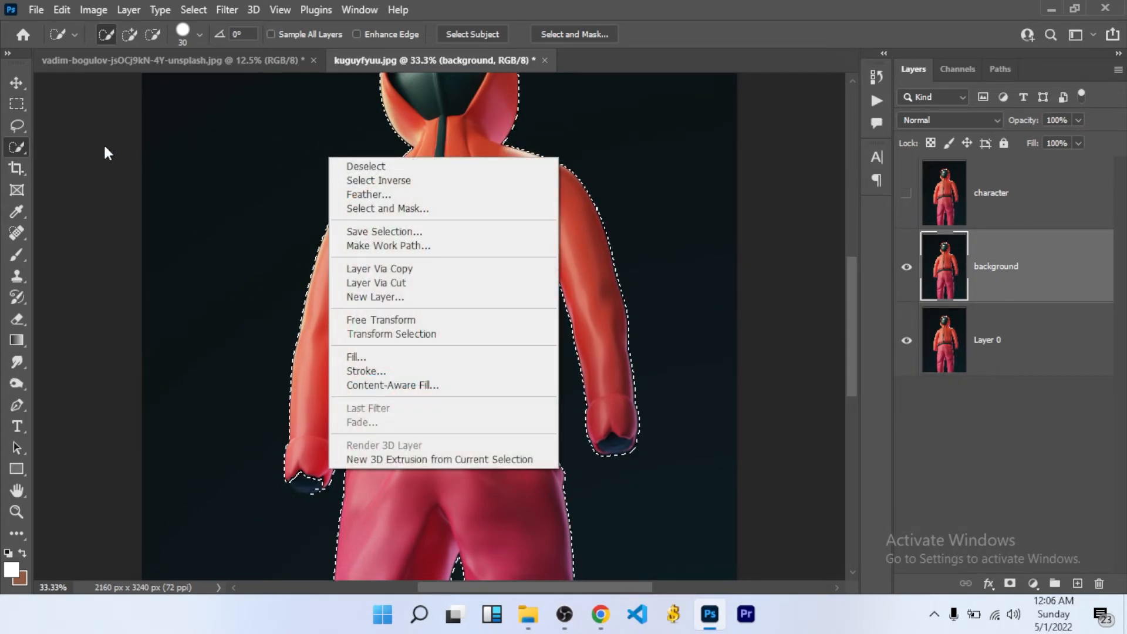
left_click(408, 365)
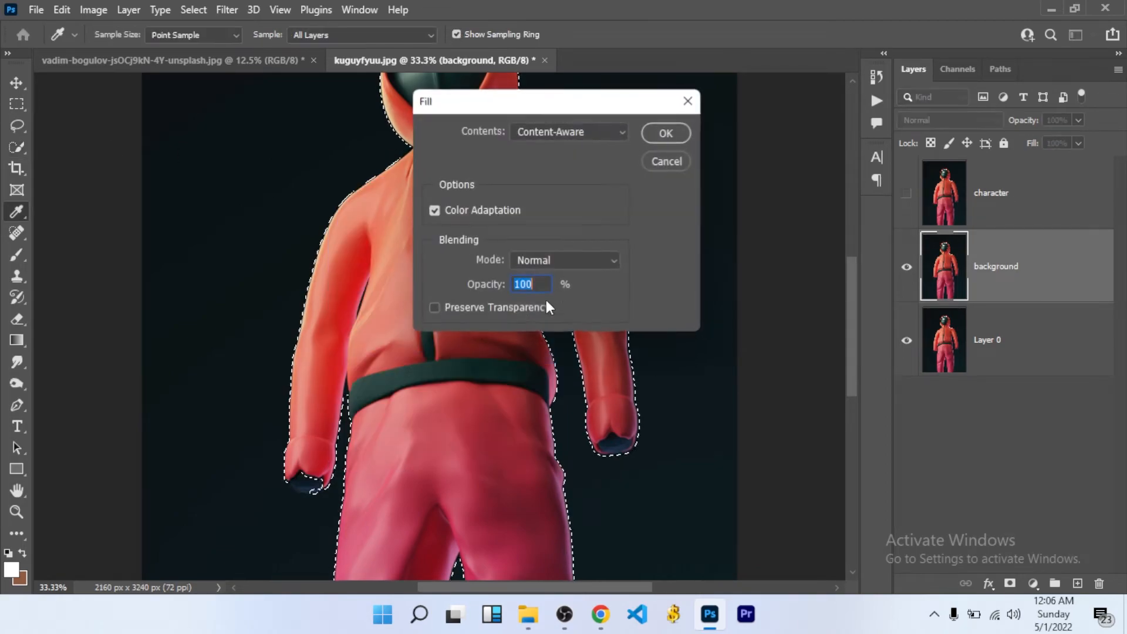
left_click(666, 133)
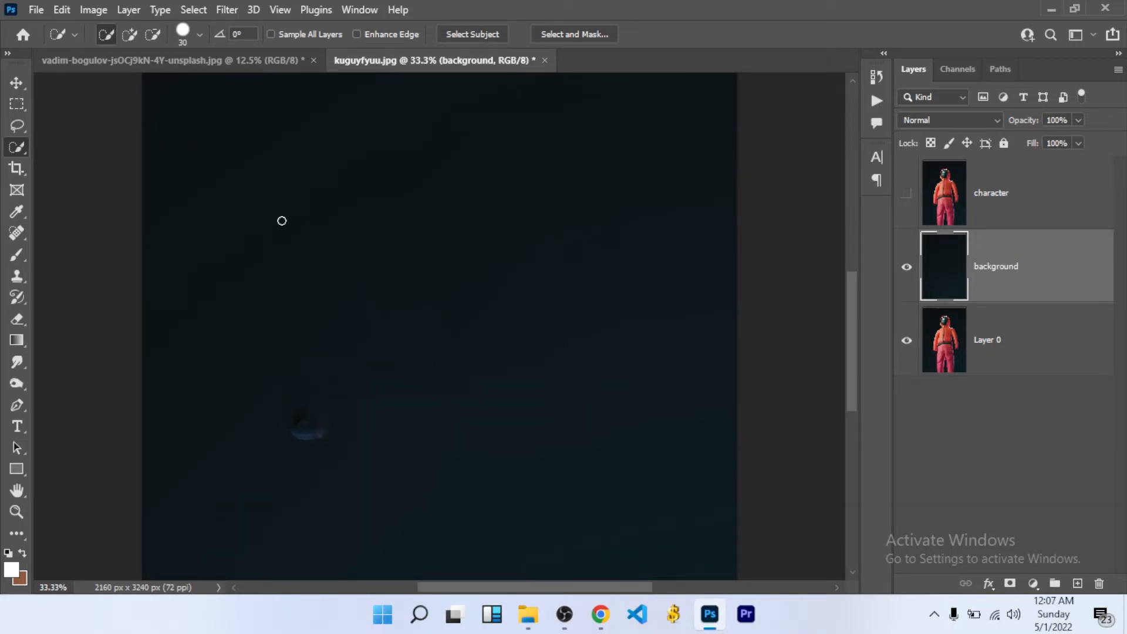
left_click_drag(330, 397, 330, 298)
left_click(17, 103)
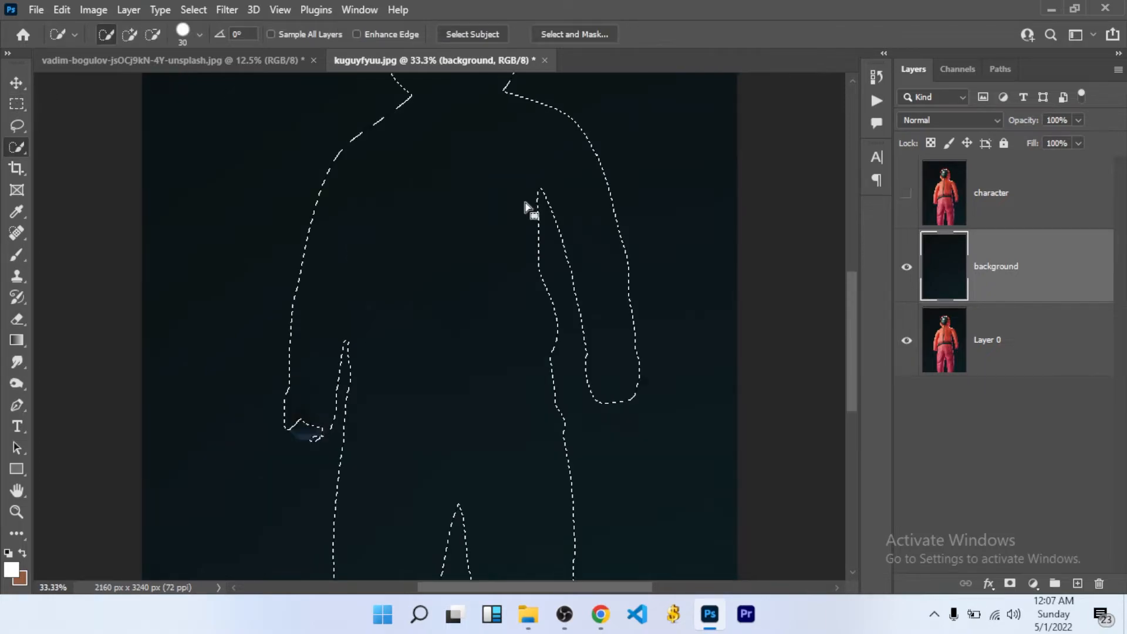
key("ctrl+d")
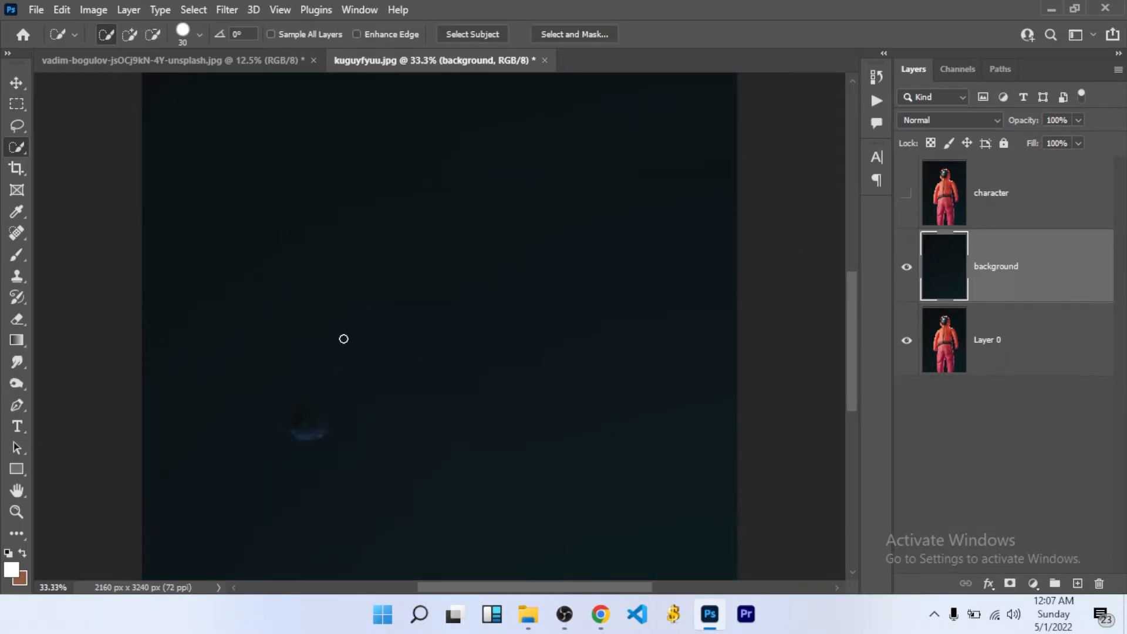
Remove the leftover blue spot on the background layer using a rectangular selection and a Content-Aware fill at 100% opacity, and clear the selection.
left_click_drag(367, 403, 410, 296)
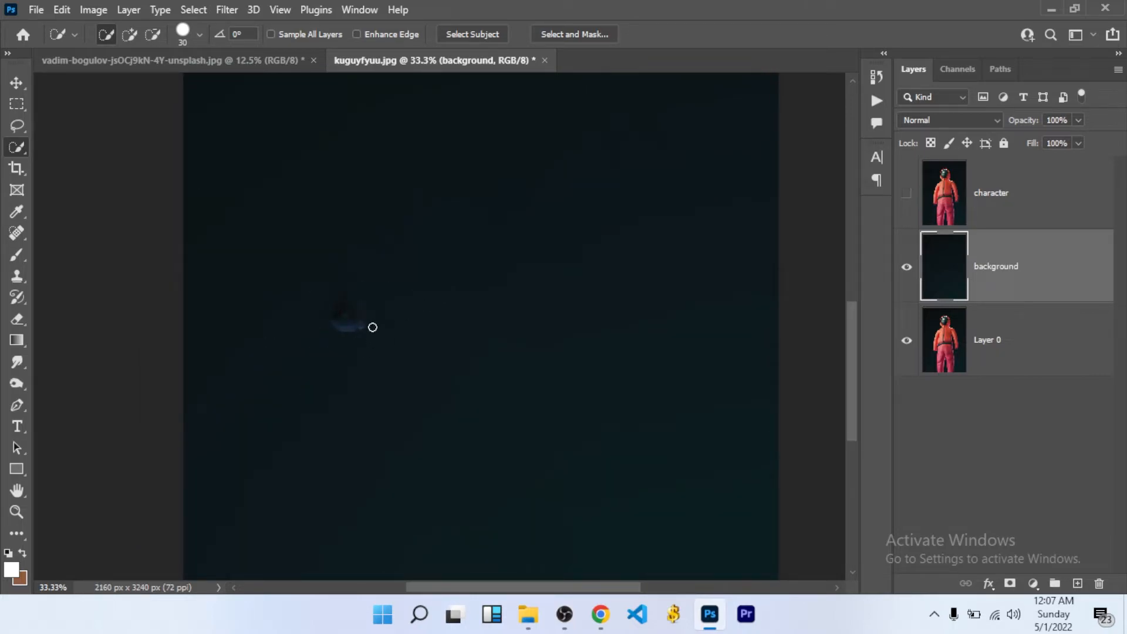
left_click(17, 104)
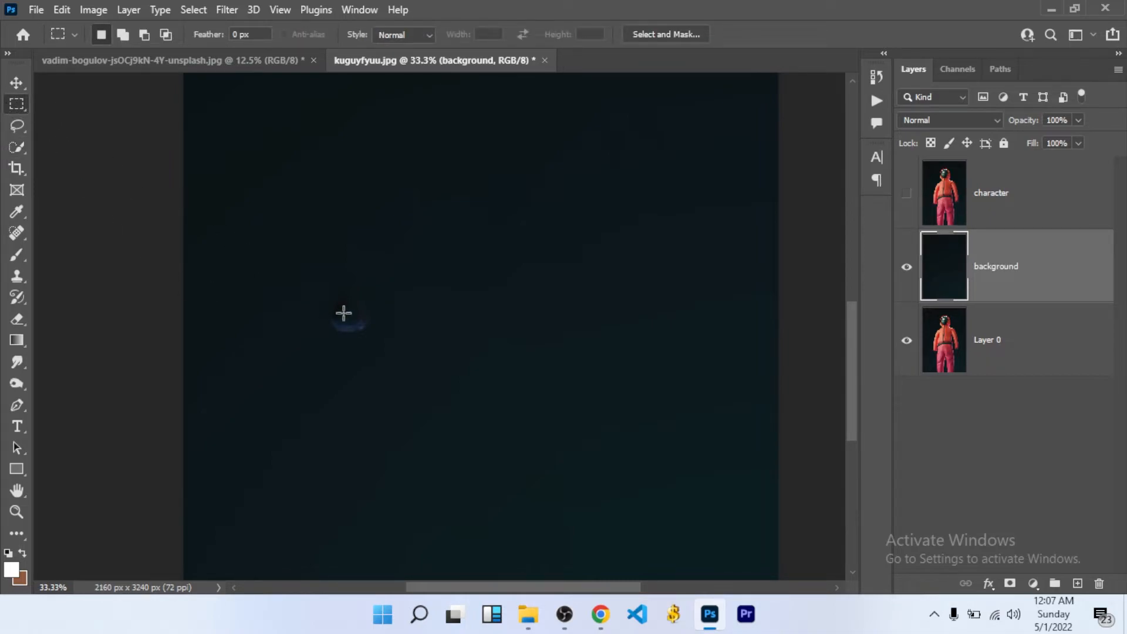
left_click_drag(309, 255, 405, 377)
right_click(453, 232)
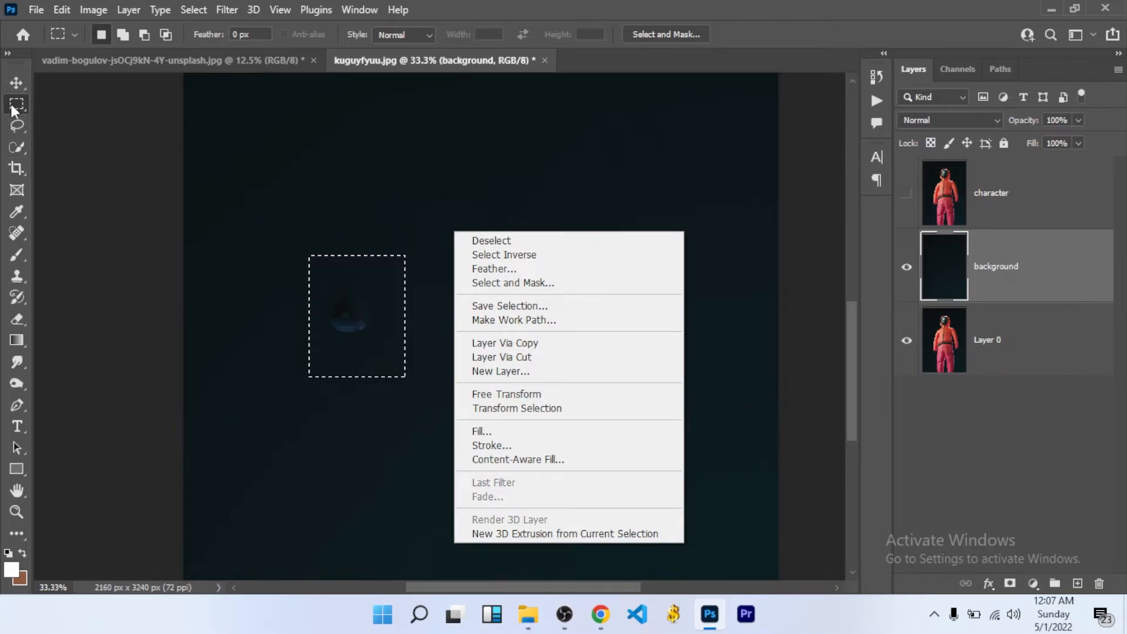
left_click(19, 152)
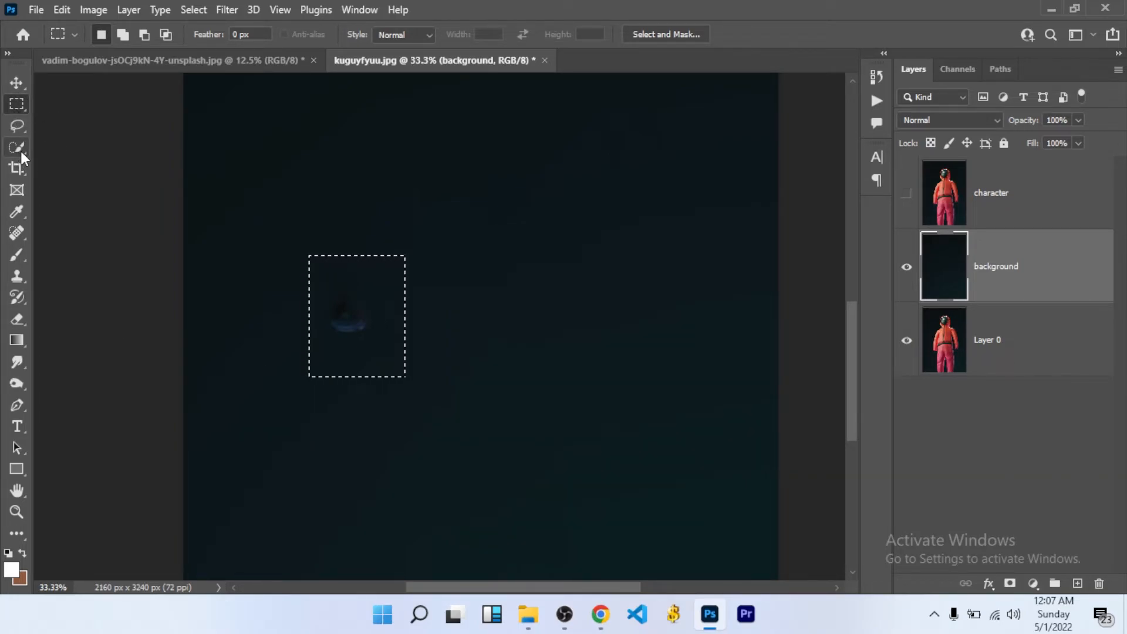
right_click(506, 235)
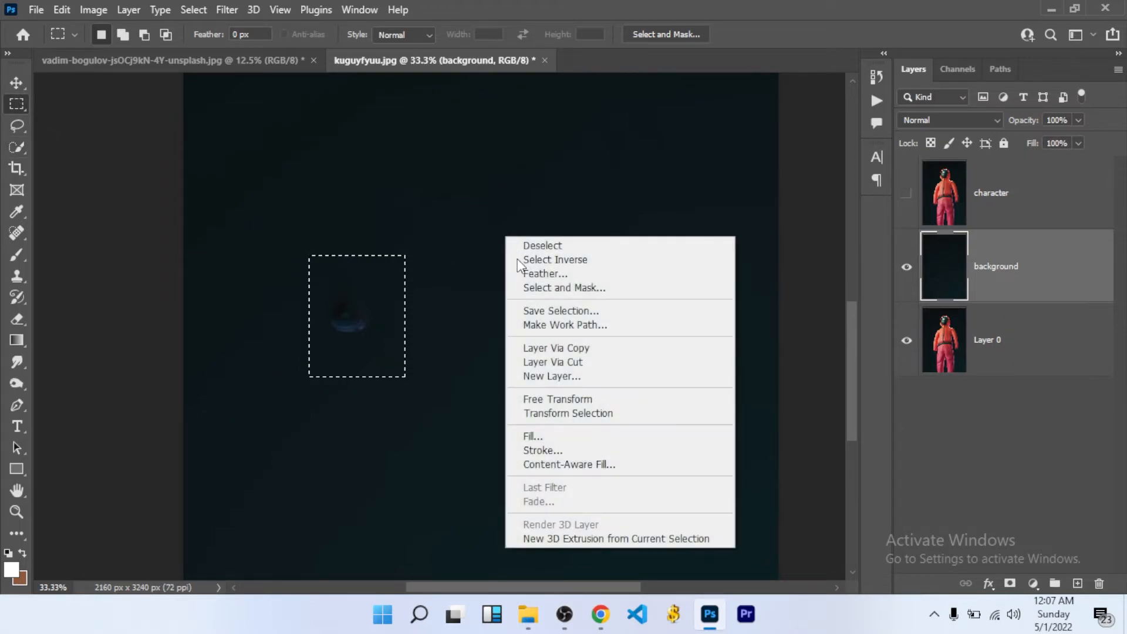
left_click(541, 436)
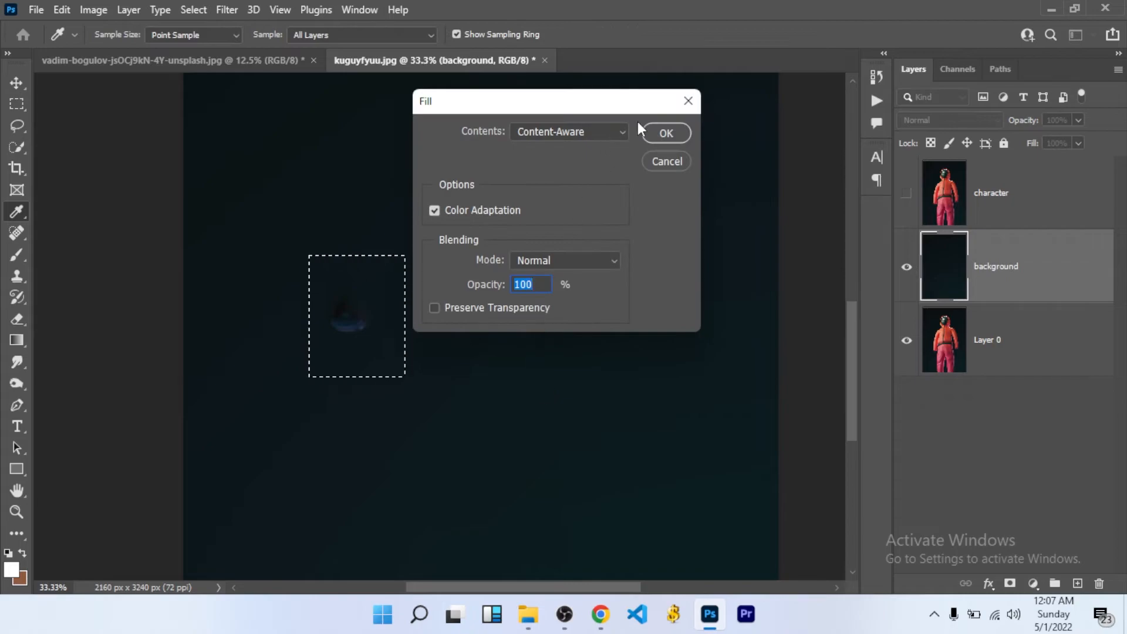
left_click(649, 136)
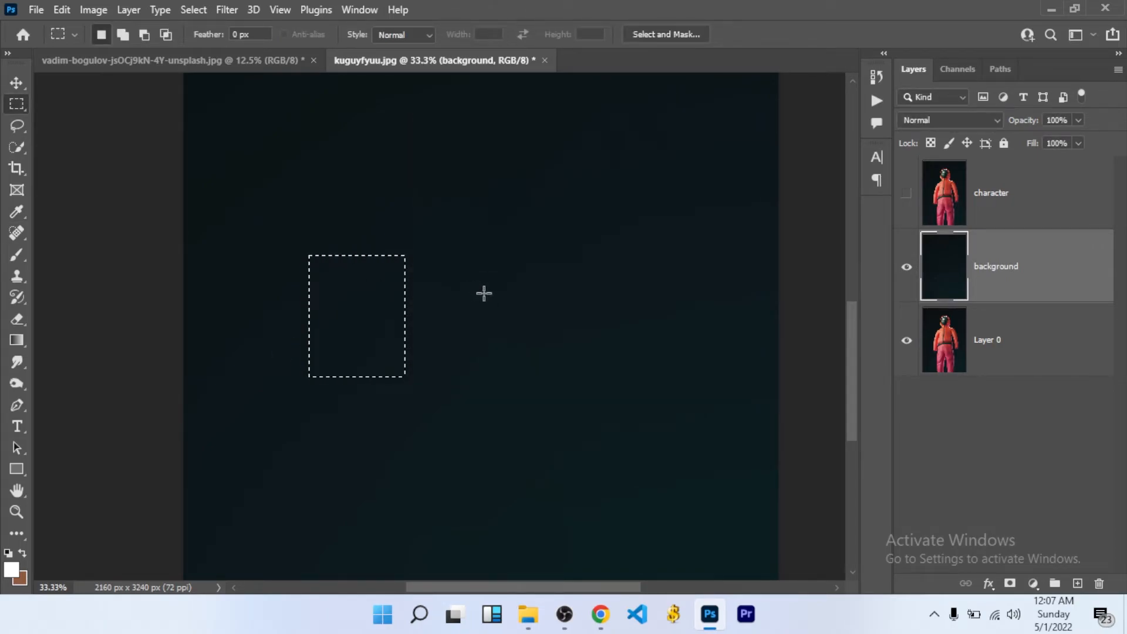
key("ctrl+d")
key("ctrl+0")
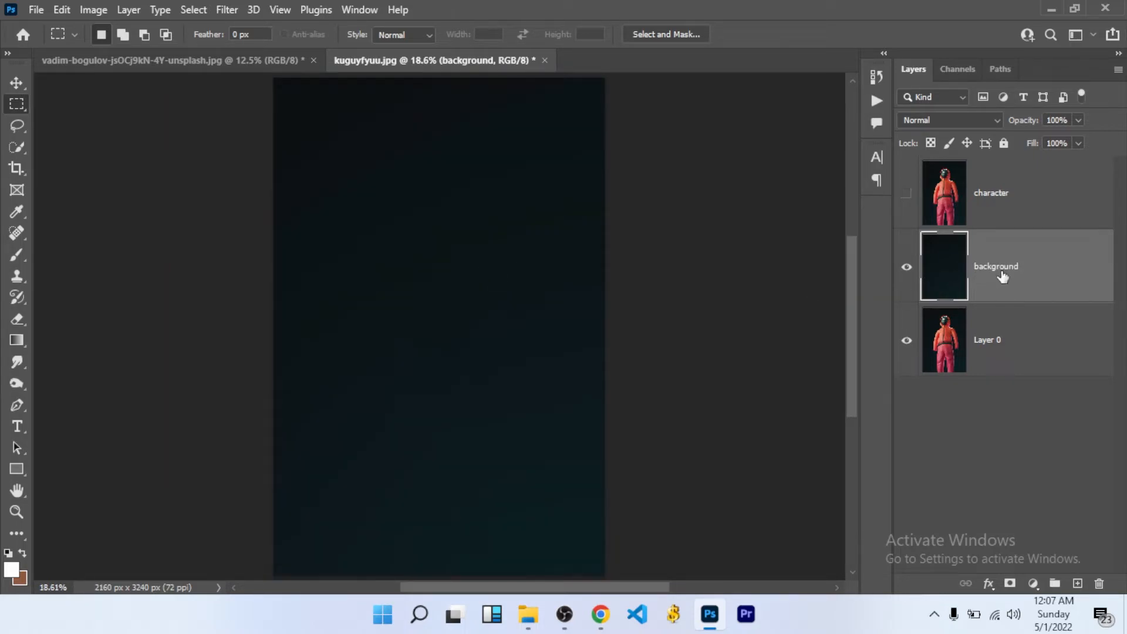
Toggle the character layer's visibility to check the cleaned background, leaving the character layer shown.
left_click(909, 197)
left_click(910, 197)
left_click(910, 196)
left_click(909, 197)
left_click(910, 196)
left_click(910, 197)
left_click(909, 197)
left_click(910, 197)
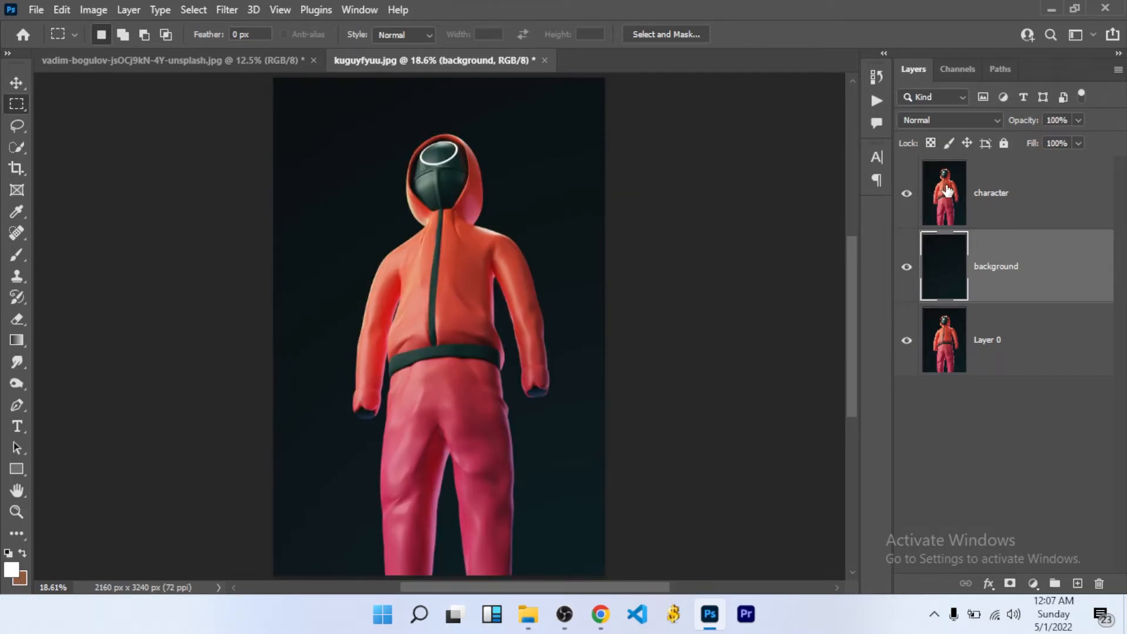
Select the subject on the character layer and add a layer mask from that selection.
left_click(989, 192)
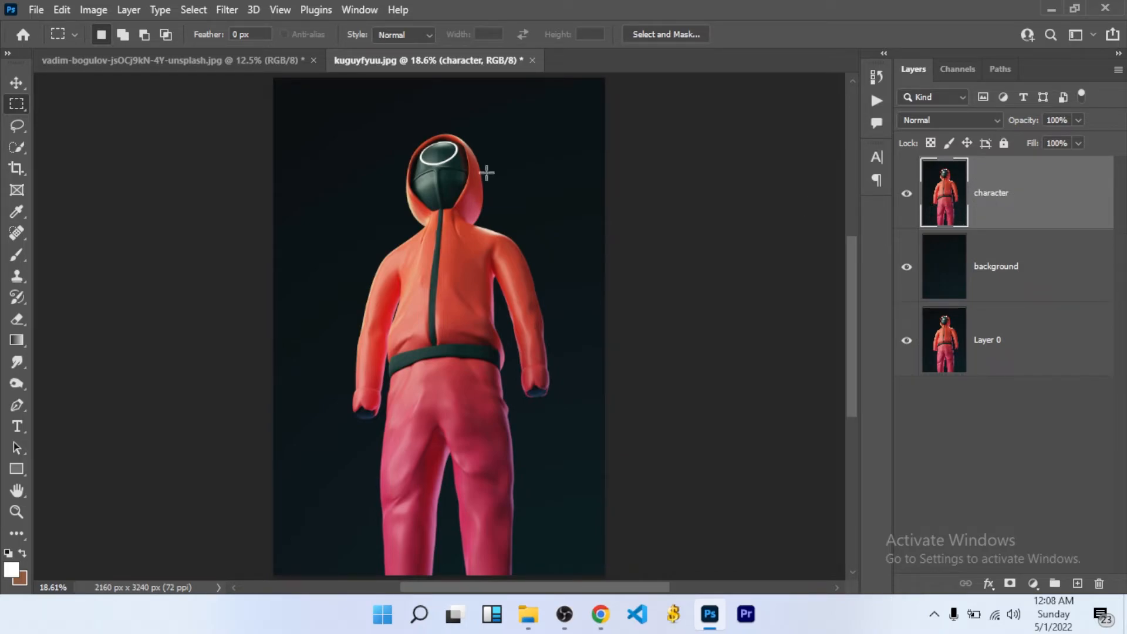
left_click(205, 14)
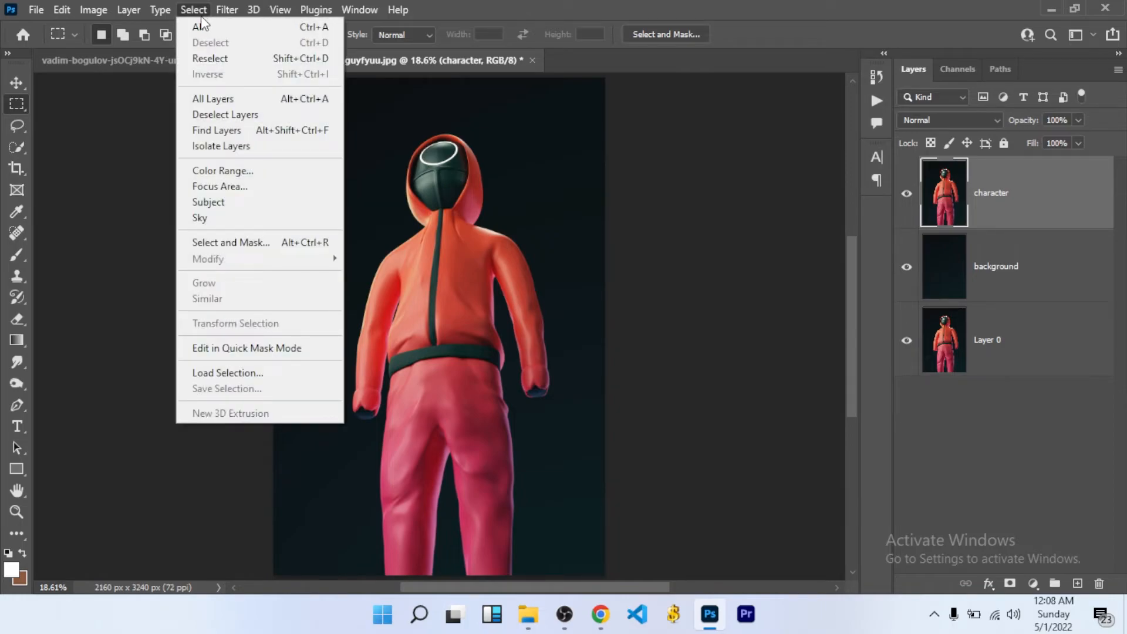
left_click(246, 203)
key("v")
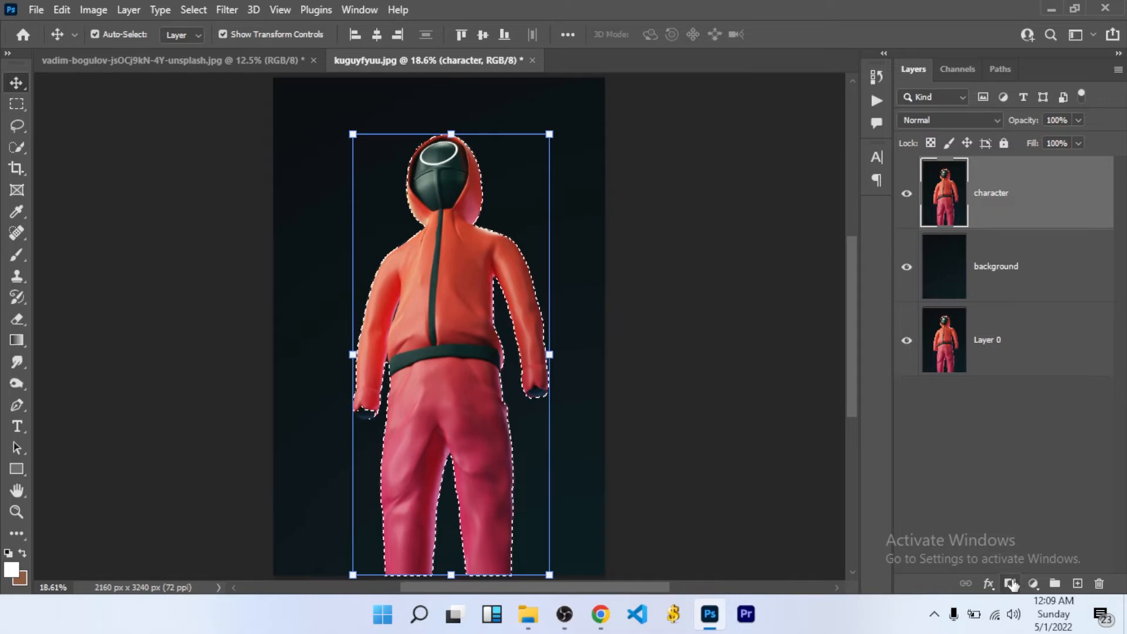
left_click(1011, 584)
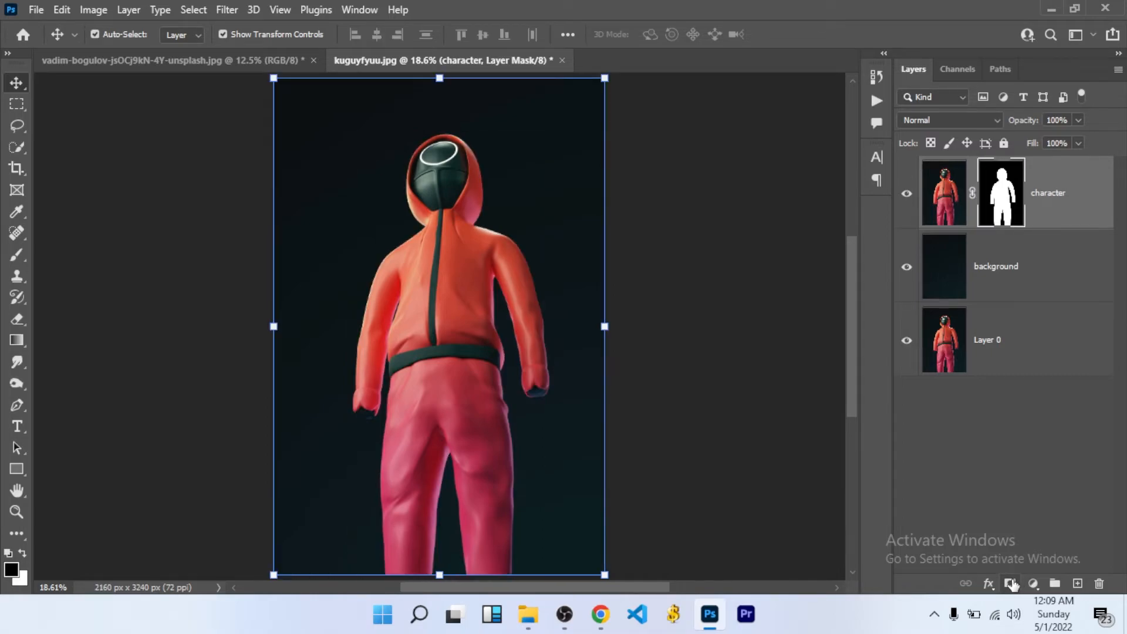
Compare the image with and without the masked character layer by repeatedly toggling its visibility.
left_click(908, 195)
left_click(908, 196)
left_click(909, 190)
left_click(908, 191)
left_click(908, 190)
left_click(909, 190)
left_click(908, 191)
left_click(908, 190)
left_click(909, 190)
left_click(909, 190)
left_click(909, 190)
left_click(908, 190)
left_click(909, 190)
left_click(908, 191)
left_click(908, 190)
left_click(908, 191)
left_click(908, 190)
left_click(908, 190)
left_click(909, 191)
left_click(907, 193)
left_click(907, 194)
left_click(907, 194)
left_click(1082, 224)
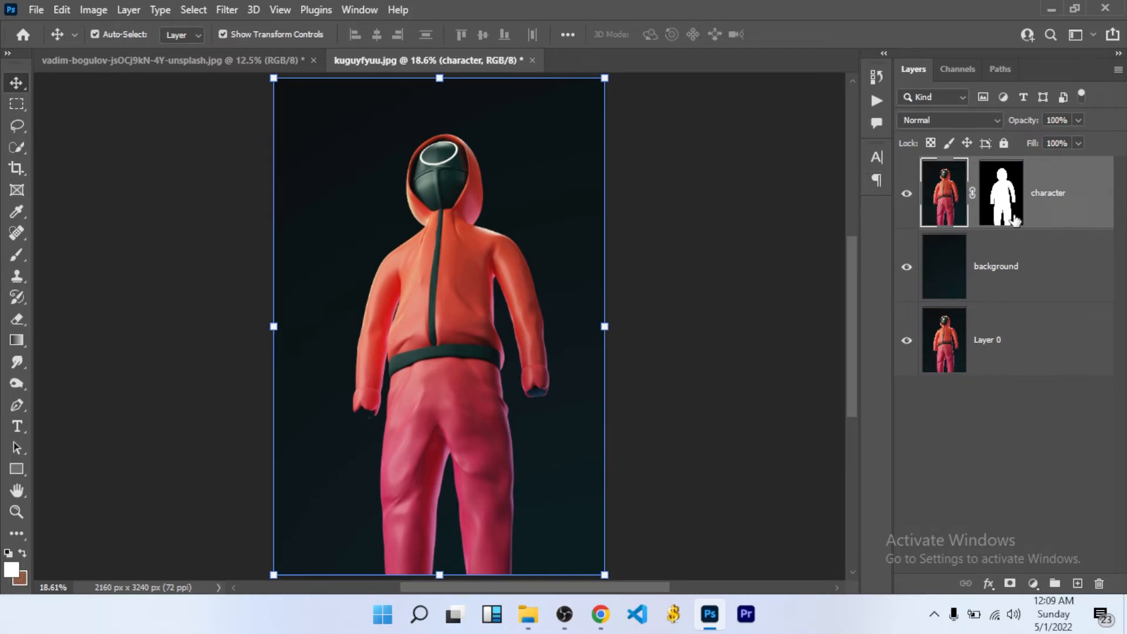
left_click(907, 194)
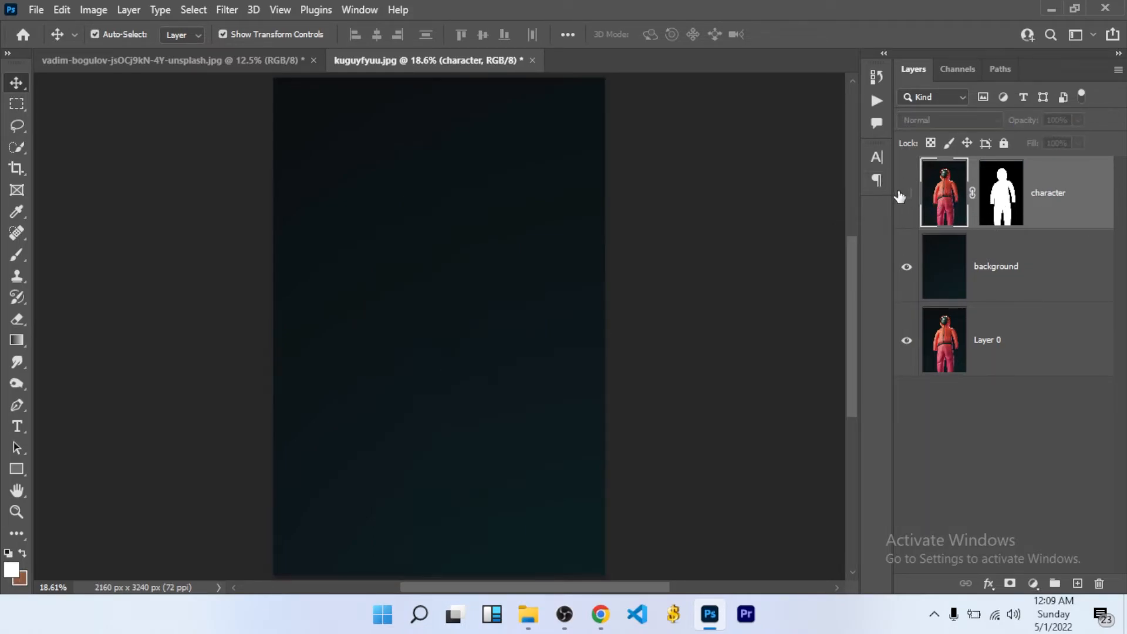
left_click(907, 194)
Duplicate the masked character layer twice, offsetting each copy slightly further down and to the left of the original figure.
left_click(131, 62)
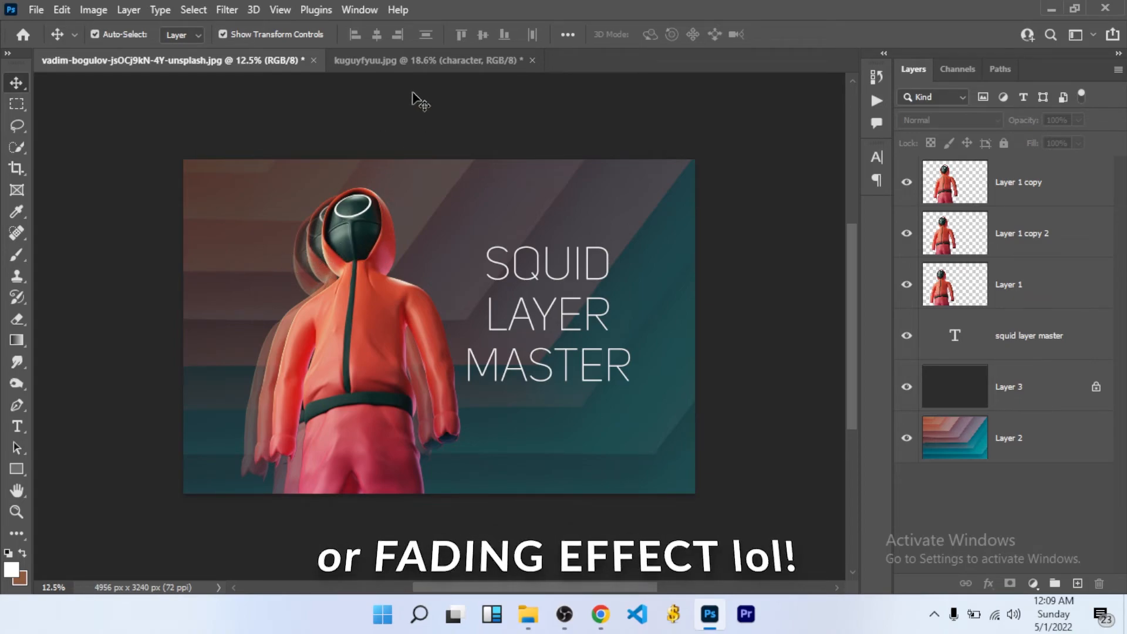
left_click(418, 57)
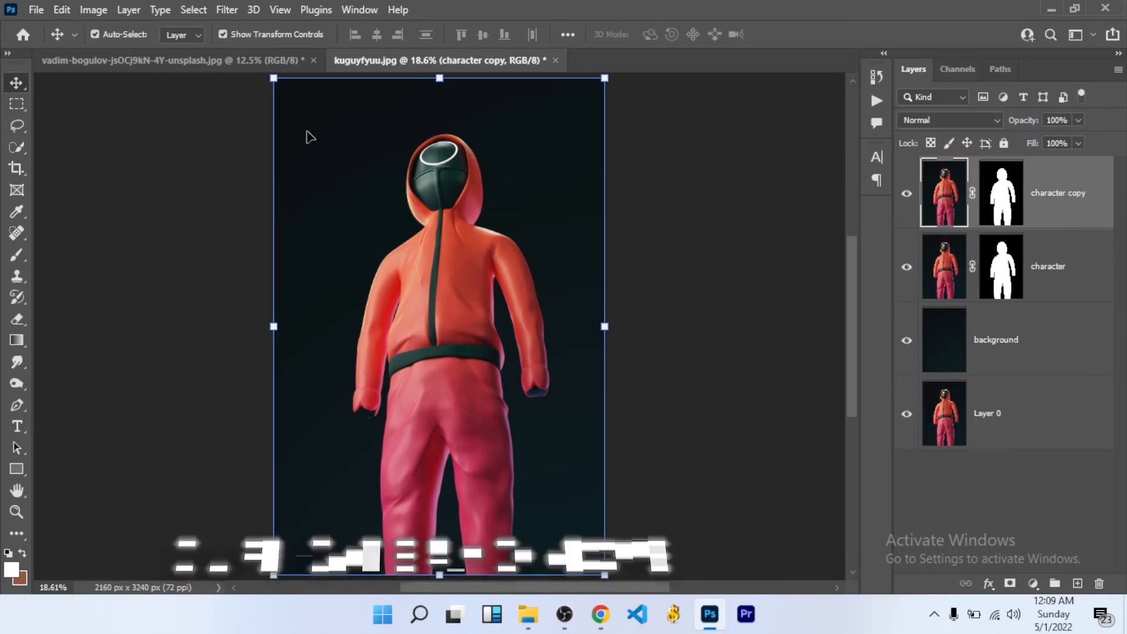
left_click_drag(444, 210, 433, 226)
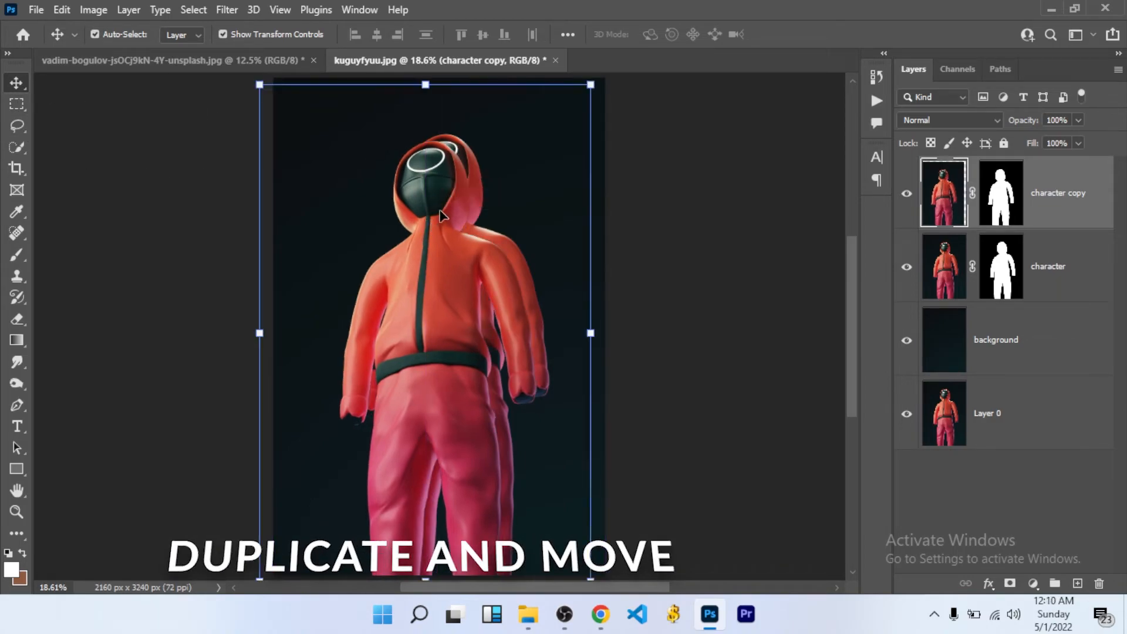
left_click_drag(450, 171, 461, 173)
key("ctrl+j")
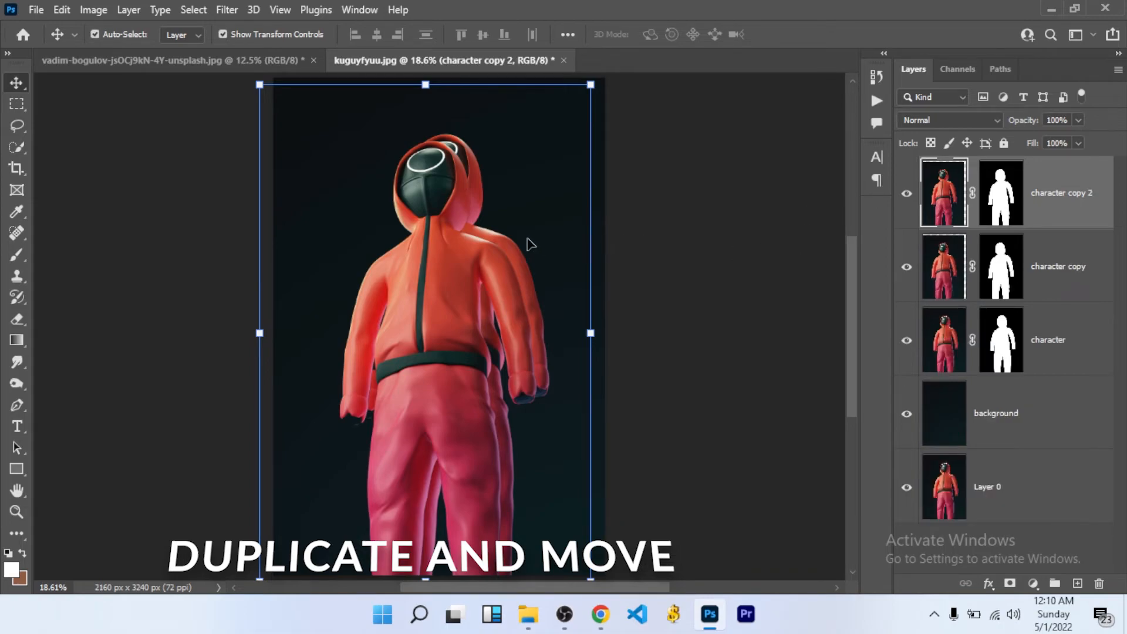
left_click_drag(433, 209, 423, 212)
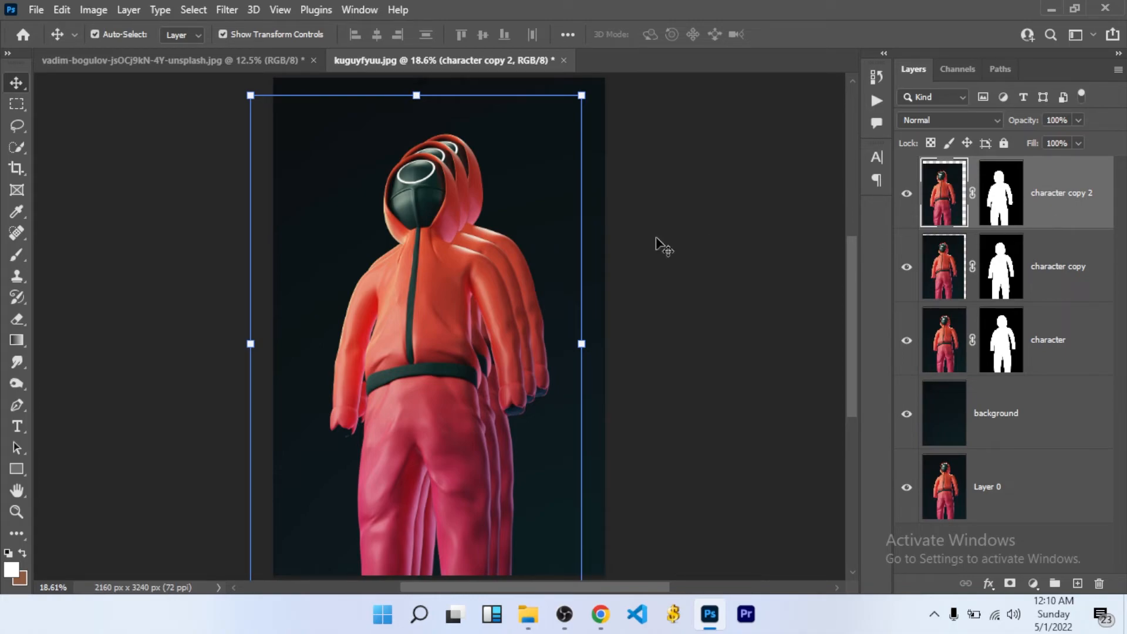
Compare the stacked figures with the fading effect in the vadim-bogulov-jsOCj9kN-4Y-unsplash.jpg poster, and return to kuguyfyuu.jpg.
left_click(216, 60)
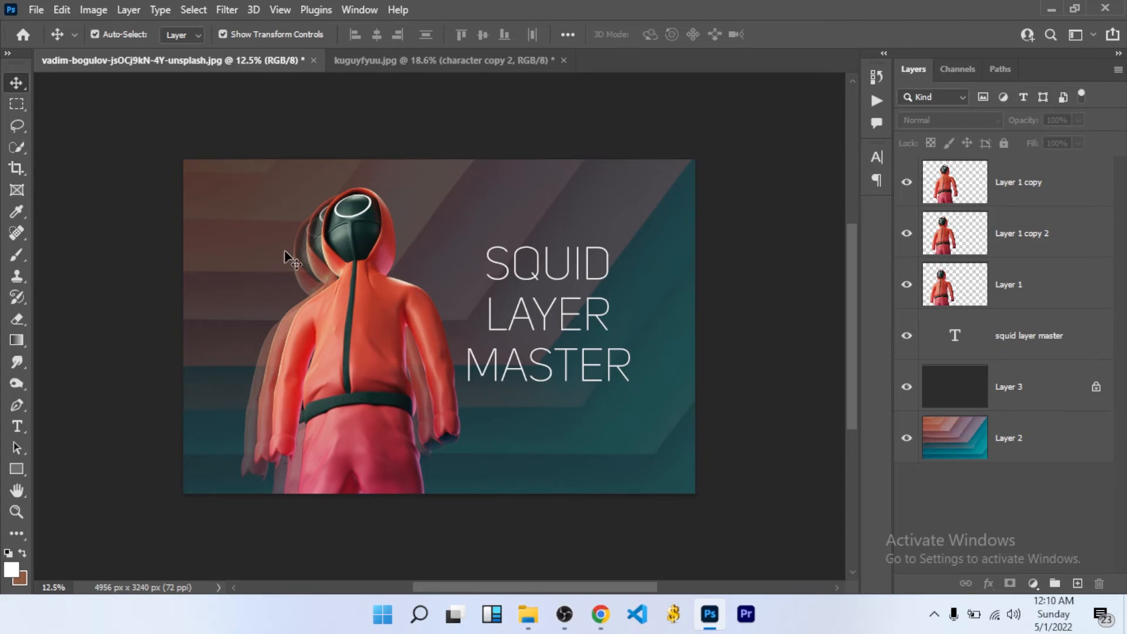
left_click(414, 61)
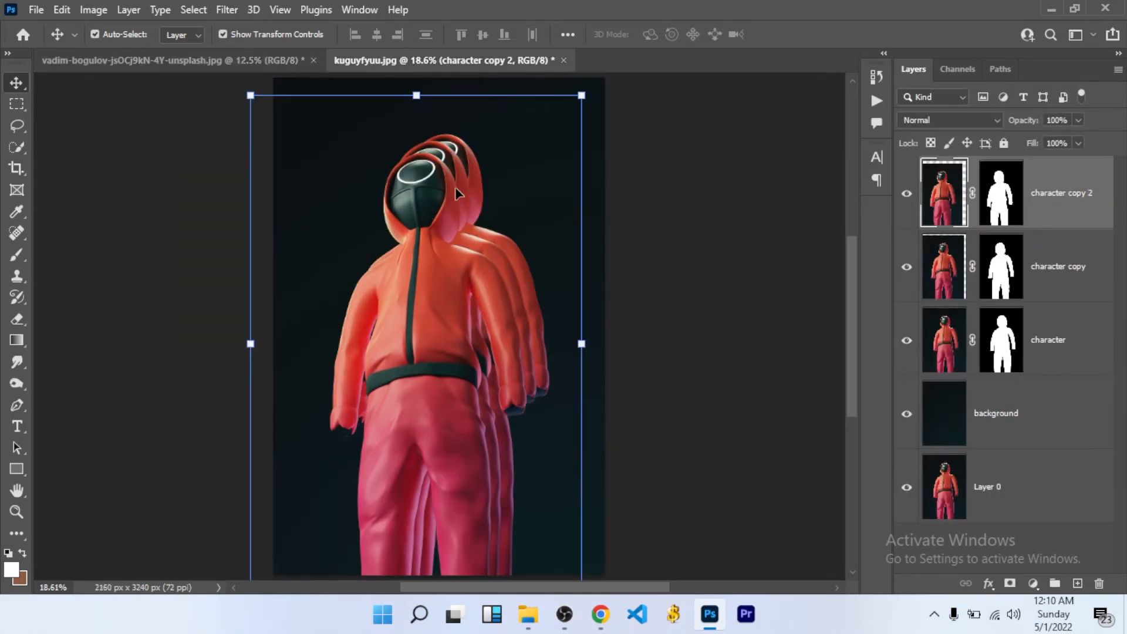
left_click(235, 60)
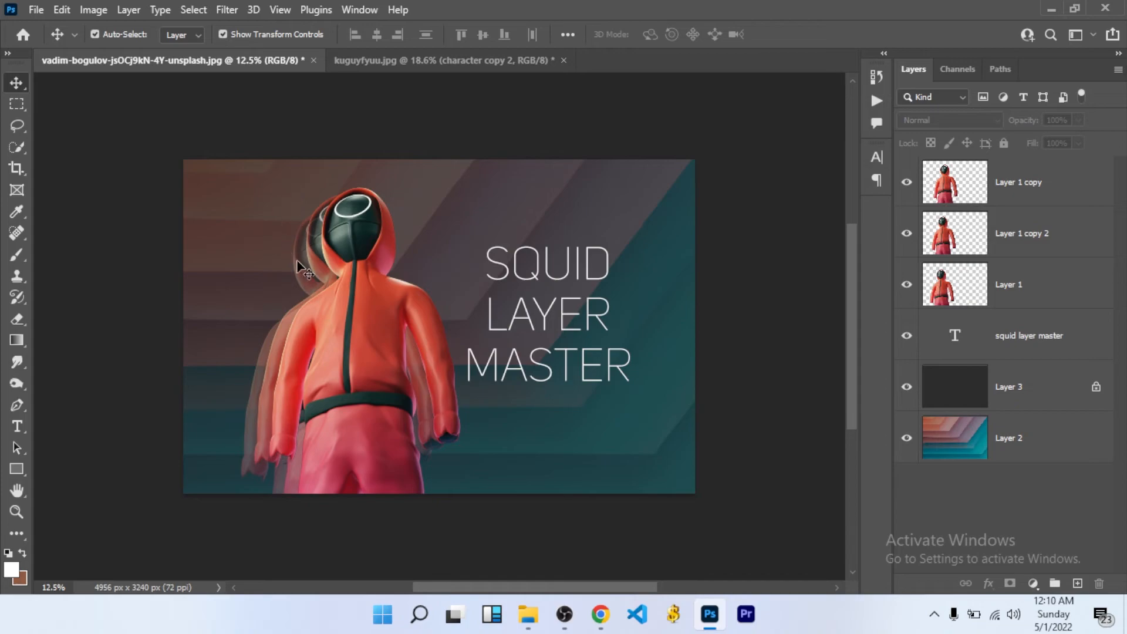
left_click(392, 58)
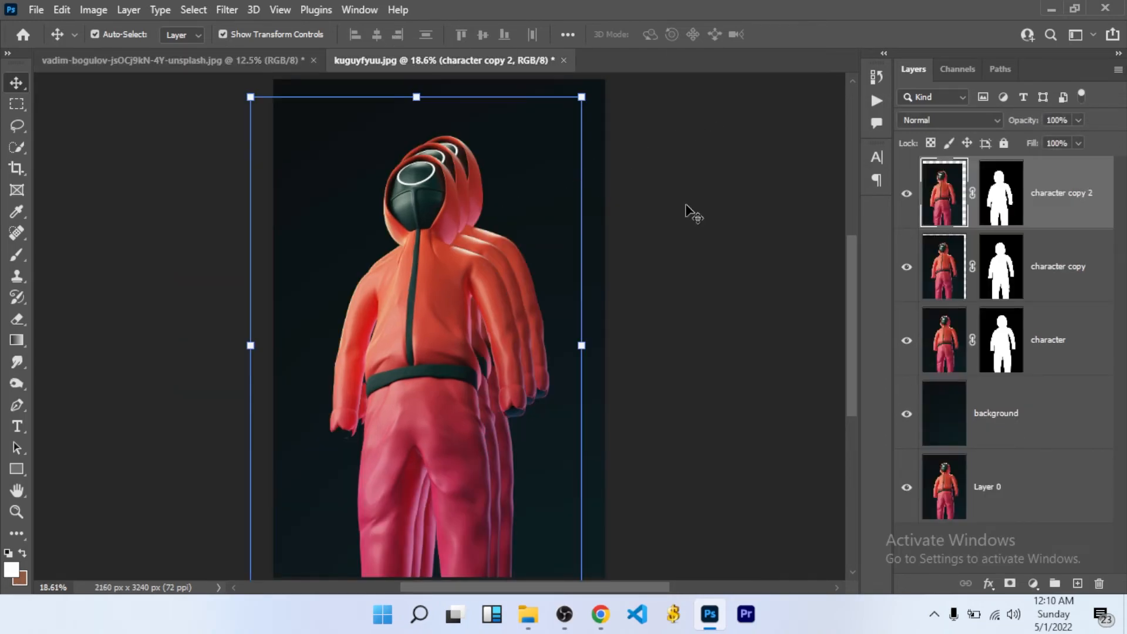
Identify which figure belongs to character, character copy and character copy 2 by toggling each layer's visibility.
left_click(1035, 348)
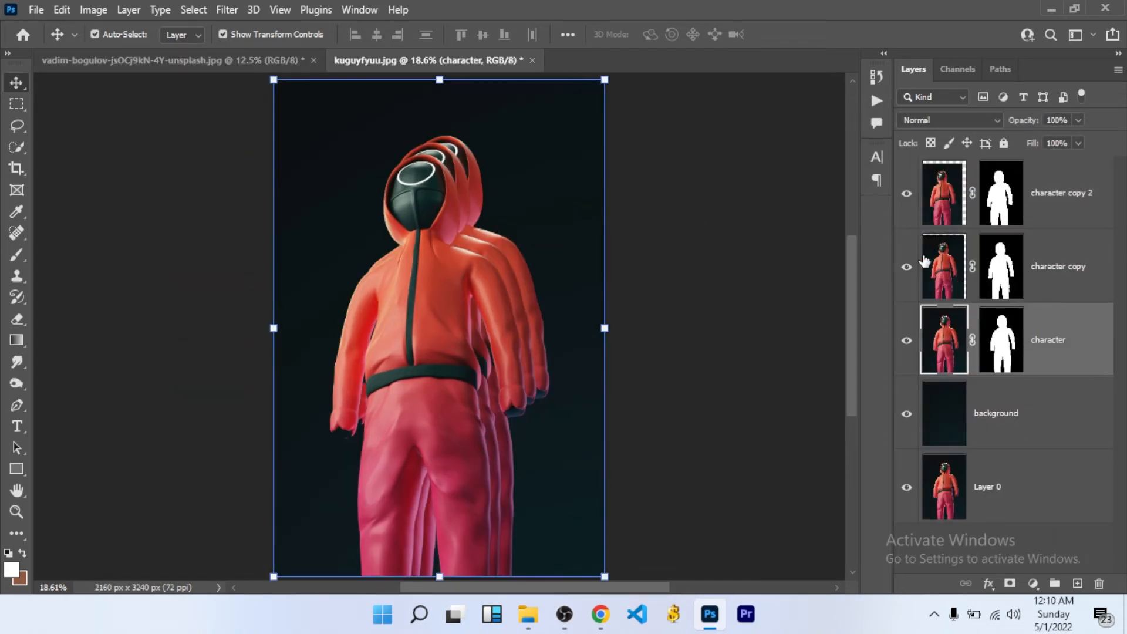
left_click(906, 193)
left_click(908, 197)
left_click(907, 267)
left_click(907, 267)
left_click(906, 267)
left_click(907, 267)
left_click(907, 340)
left_click(906, 340)
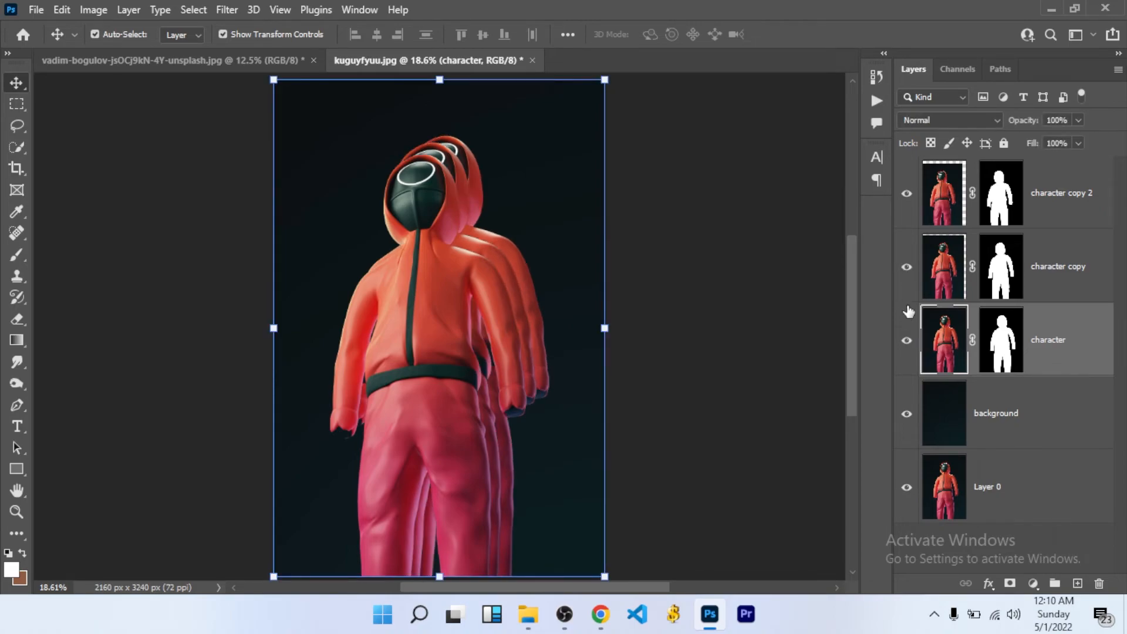
Reorder the figure layers so character copy sits below character and character copy 2 sits below character copy, keeping all three visible.
left_click(907, 268)
left_click(907, 194)
left_click(907, 413)
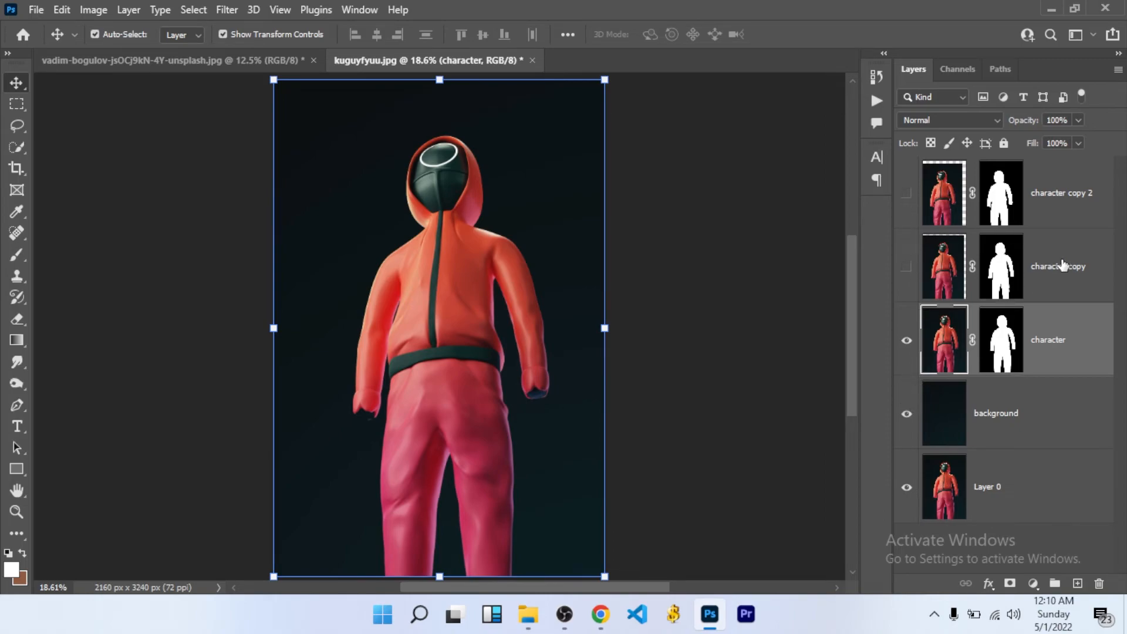
left_click(906, 267)
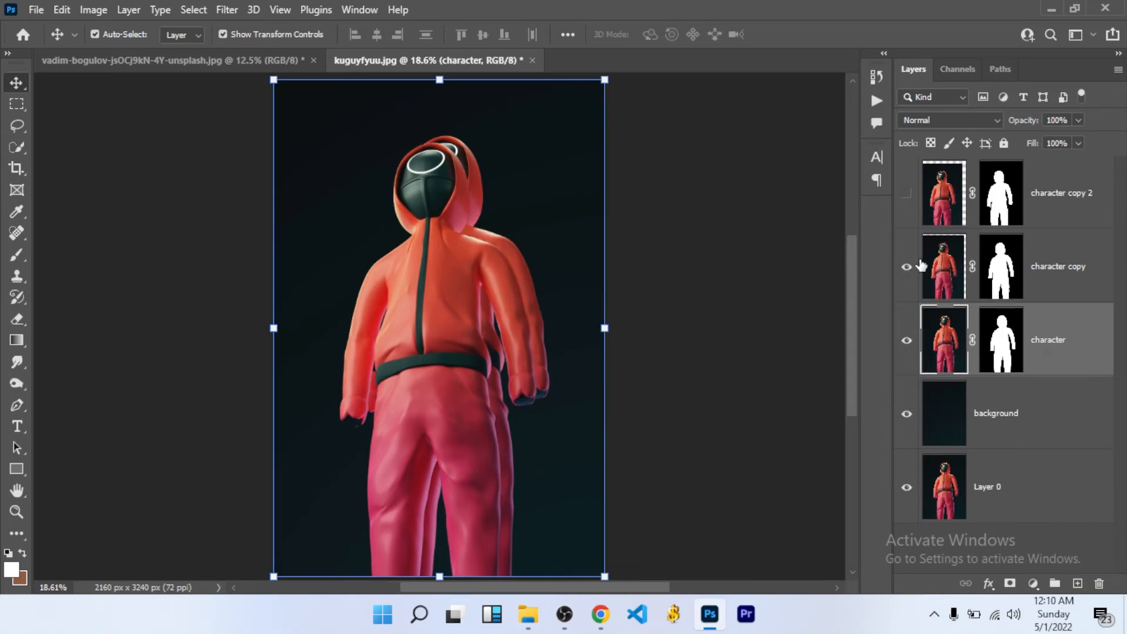
left_click_drag(1061, 278, 1051, 372)
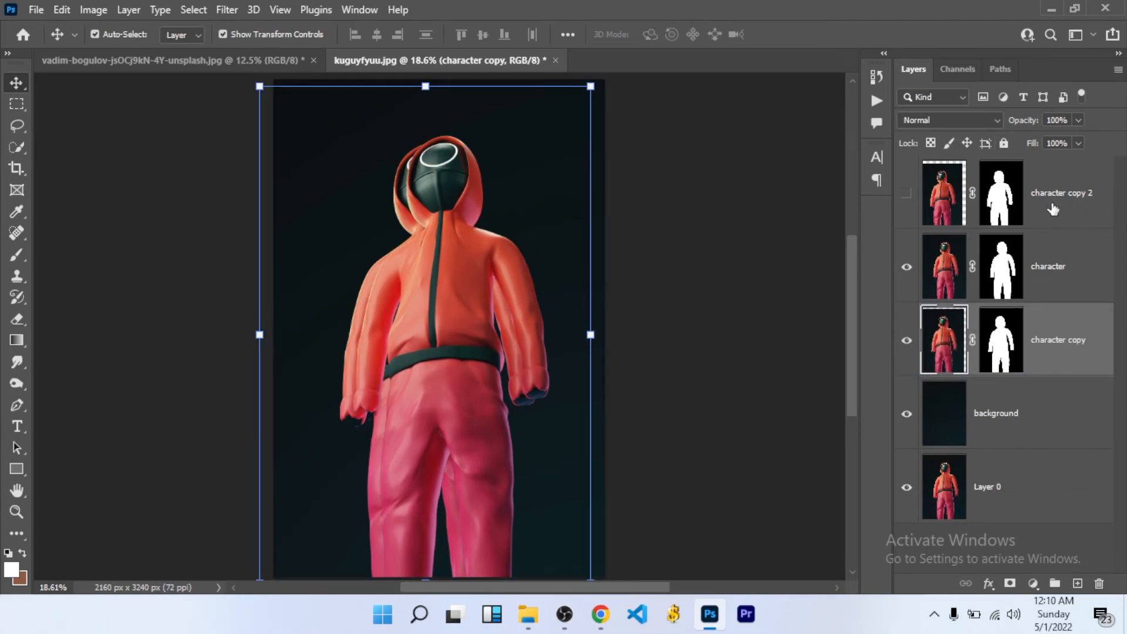
left_click(906, 194)
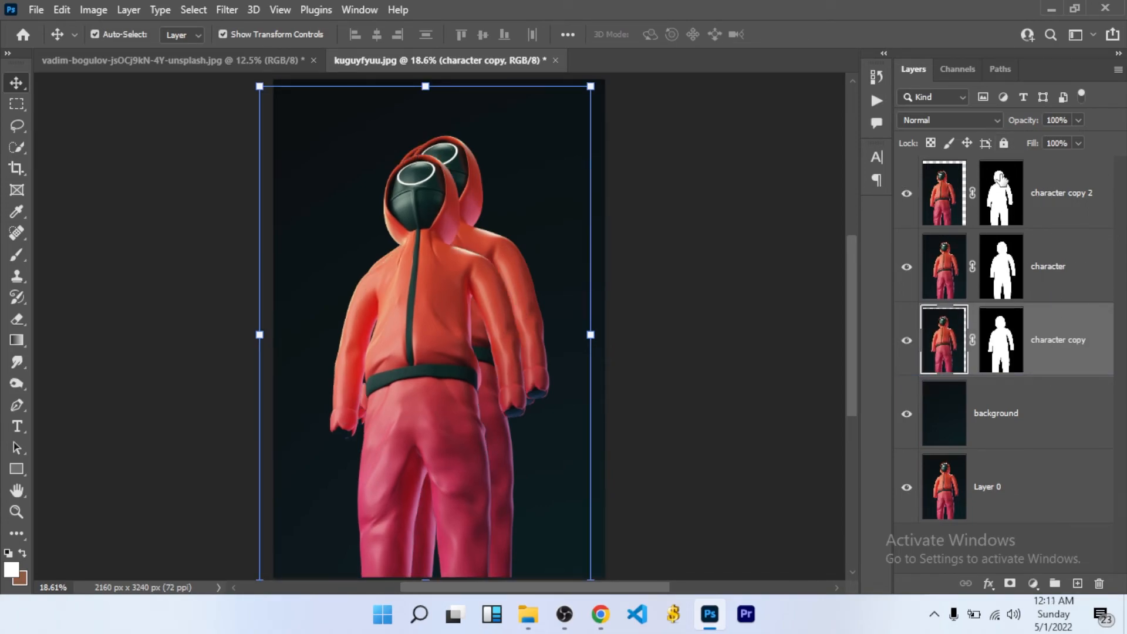
left_click_drag(1065, 193, 1034, 367)
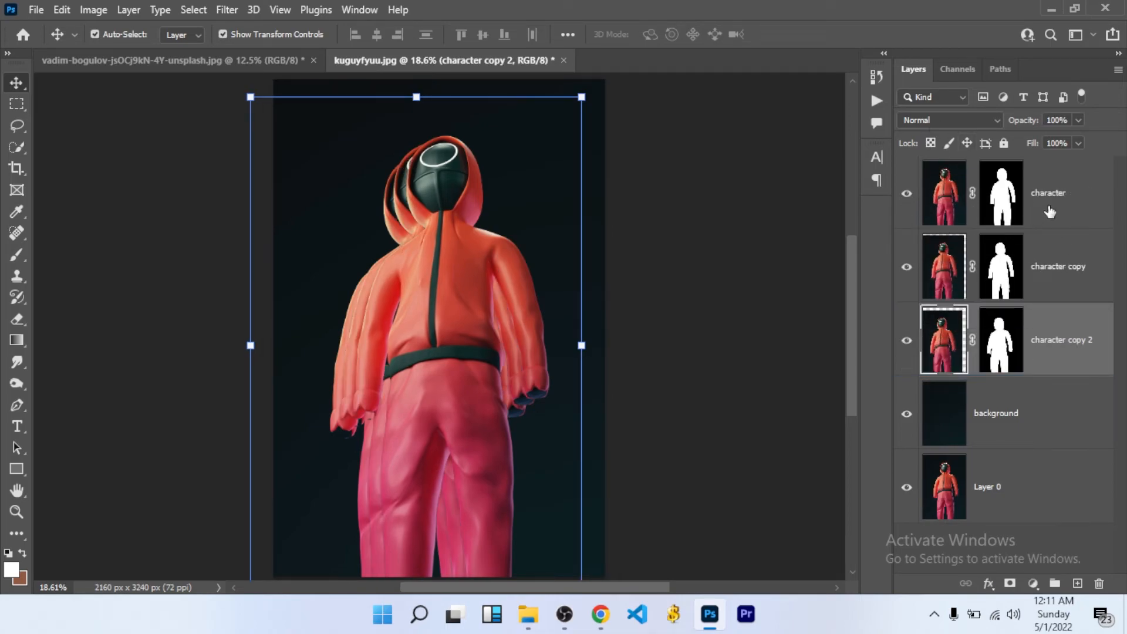
left_click(906, 193)
left_click(906, 193)
Set the character copy layer's opacity to 60% and its fill to 82%.
left_click(1071, 268)
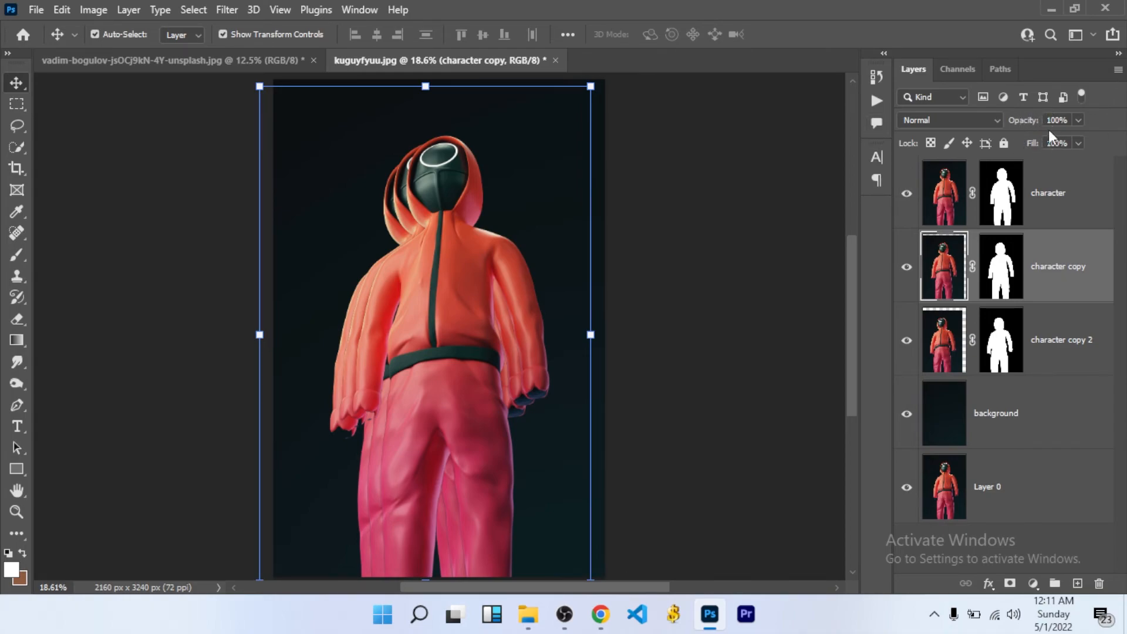
left_click_drag(1039, 121, 1012, 125)
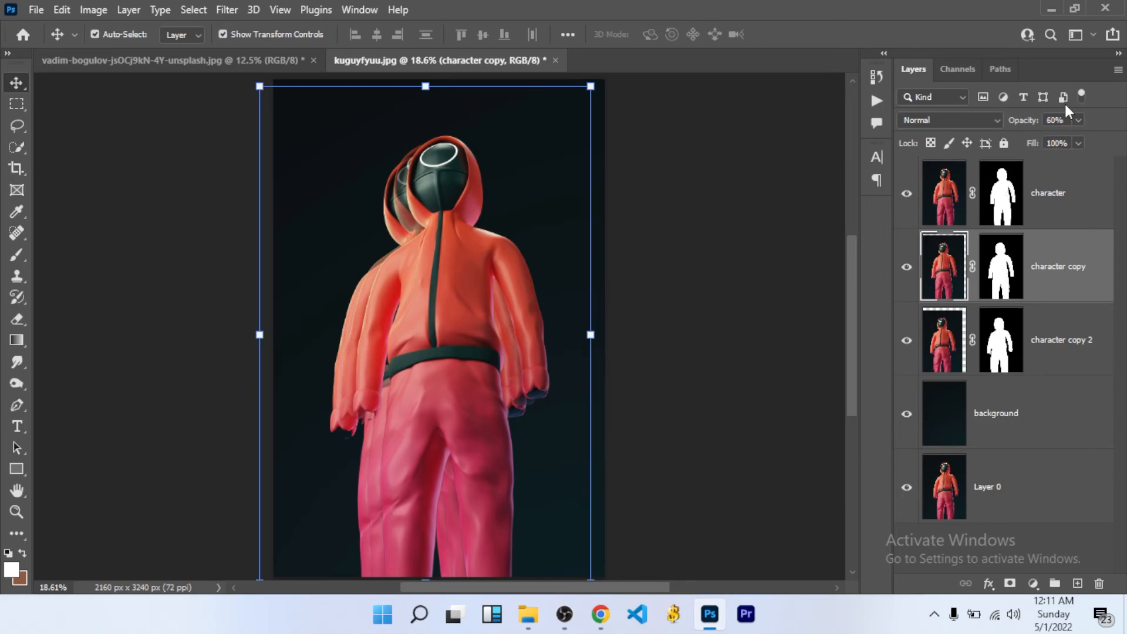
left_click_drag(1032, 144, 1009, 152)
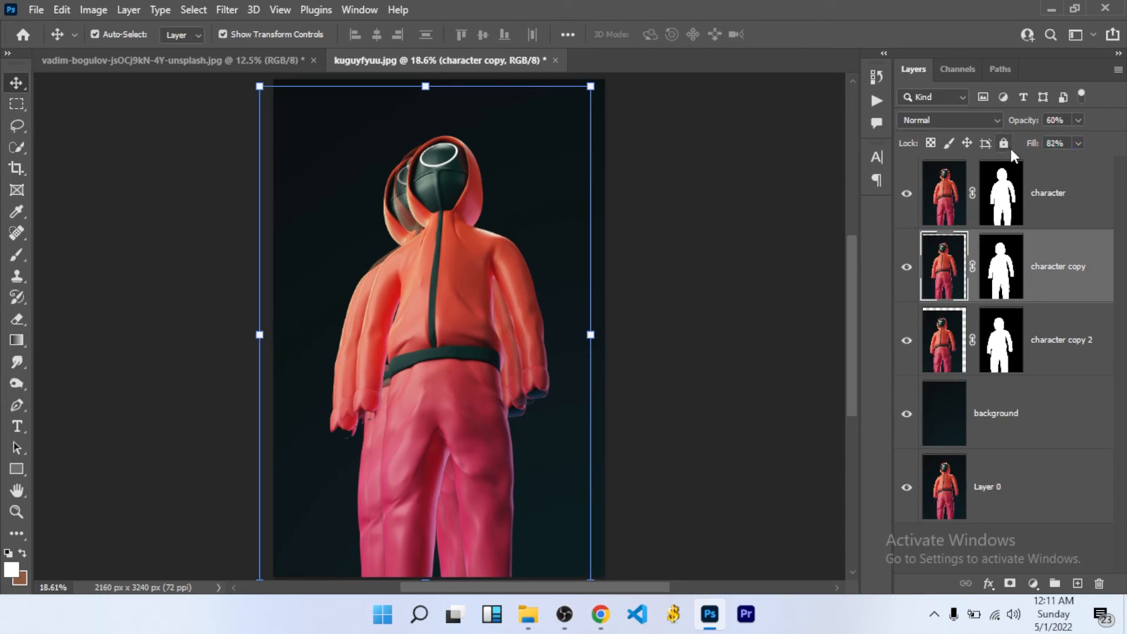
key("ctrl+1")
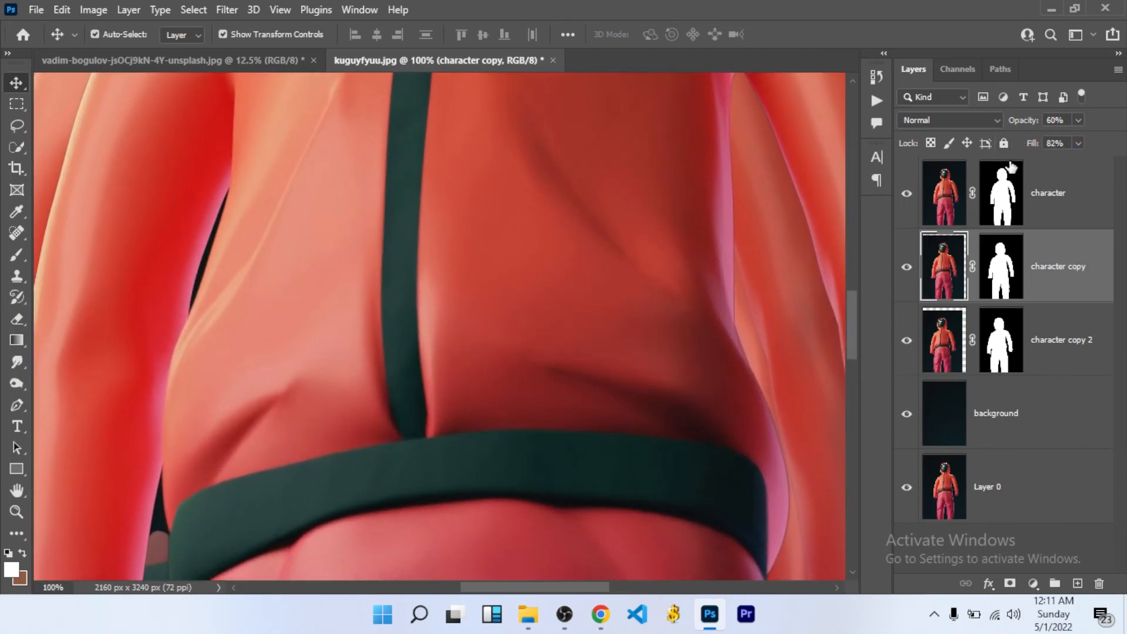
Set the character copy layer's fill to 60% at 100% opacity, and check the fill setting of the character layer.
scroll(169, 259, "up", 5)
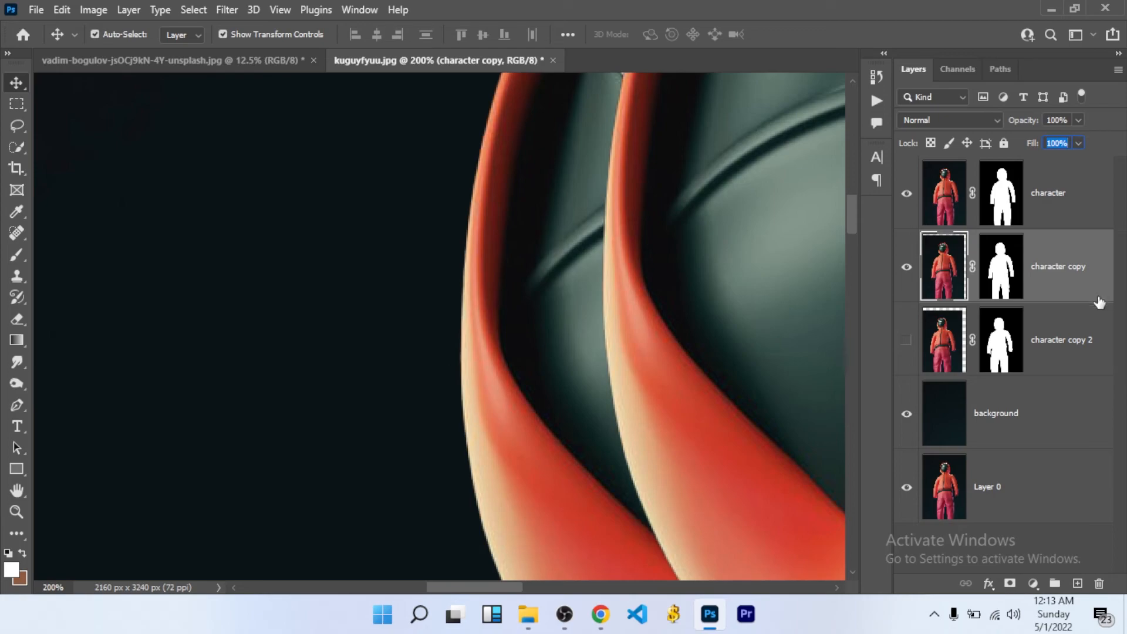
type("60")
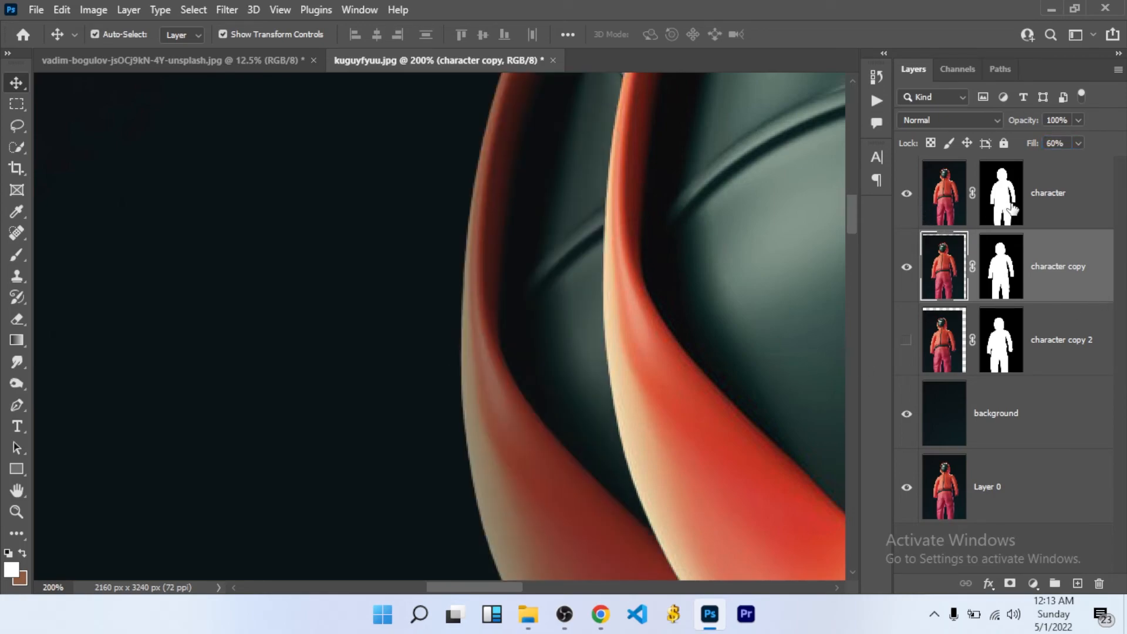
left_click(1078, 191)
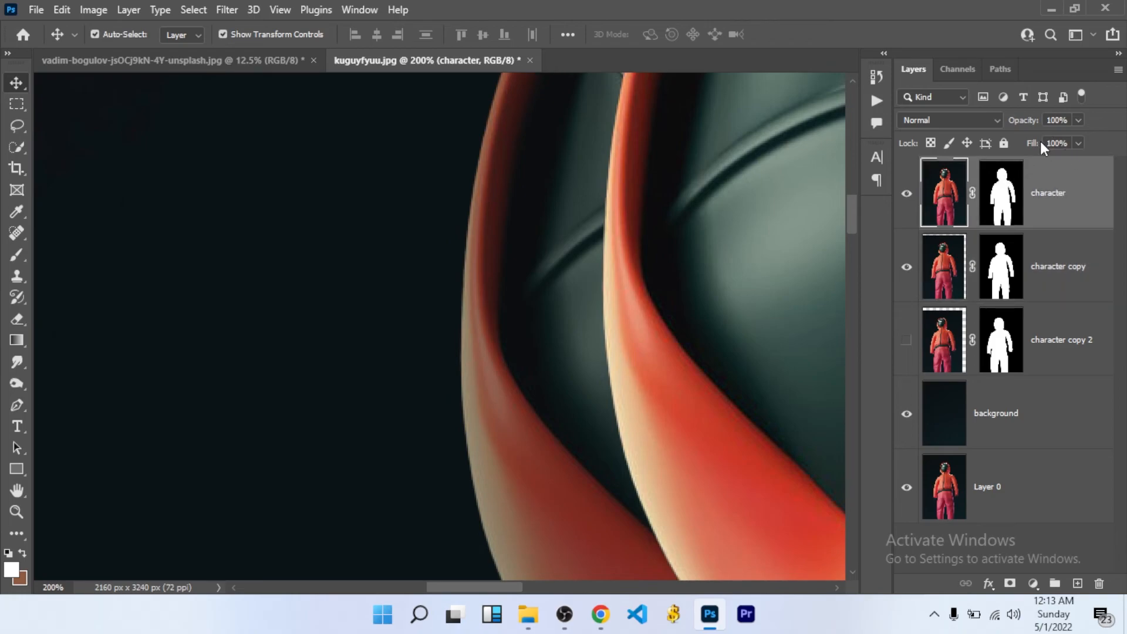
left_click(1076, 143)
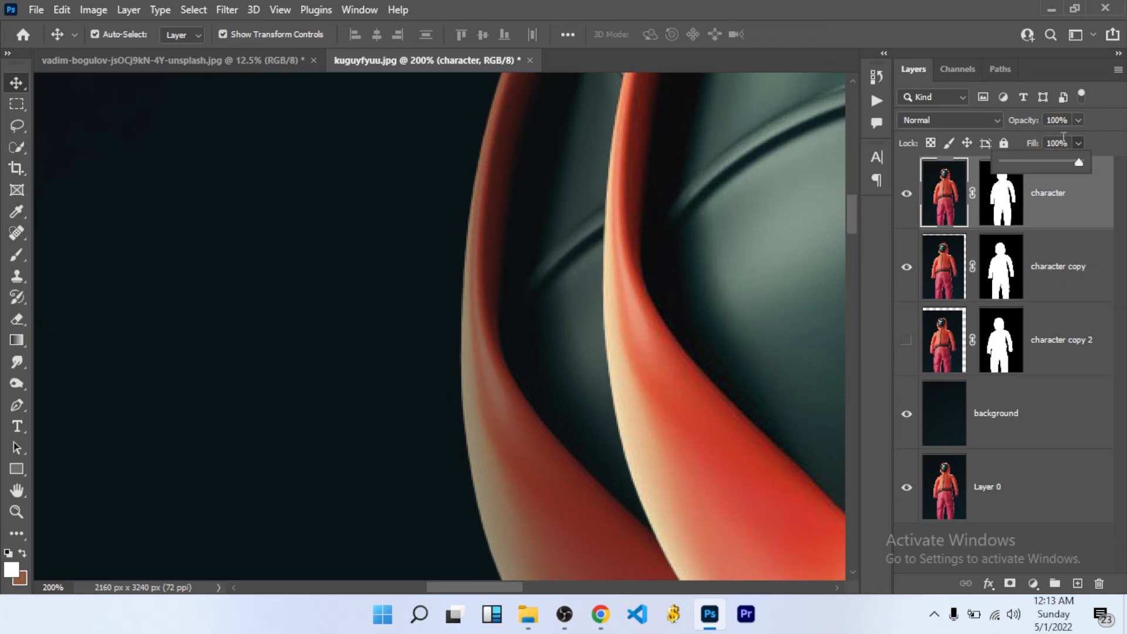
left_click(1043, 271)
left_click(1028, 208)
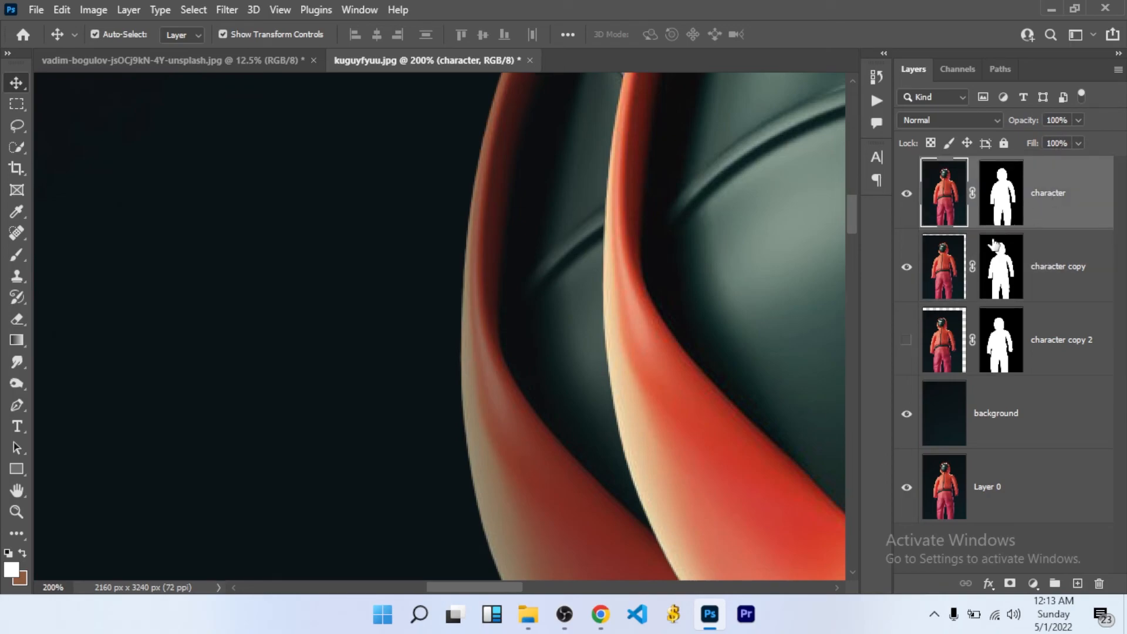
Show the character copy 2 layer and set its fill to 30%.
left_click(907, 339)
left_click(1059, 323)
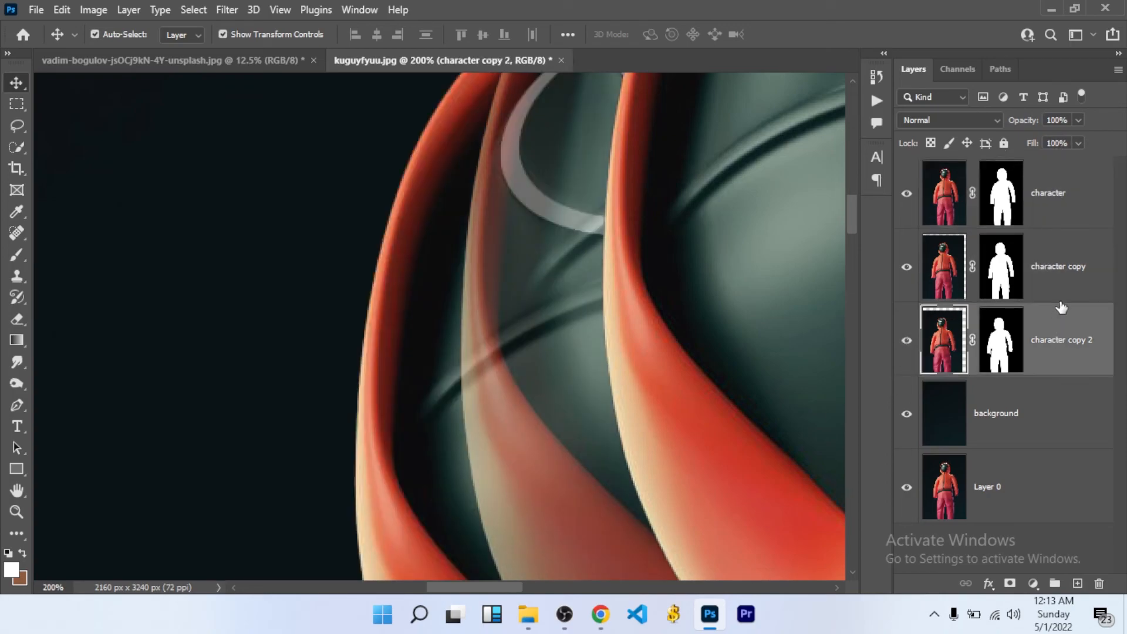
left_click(1051, 267)
left_click(1046, 327)
left_click(1062, 176)
left_click(1074, 329)
left_click(1057, 144)
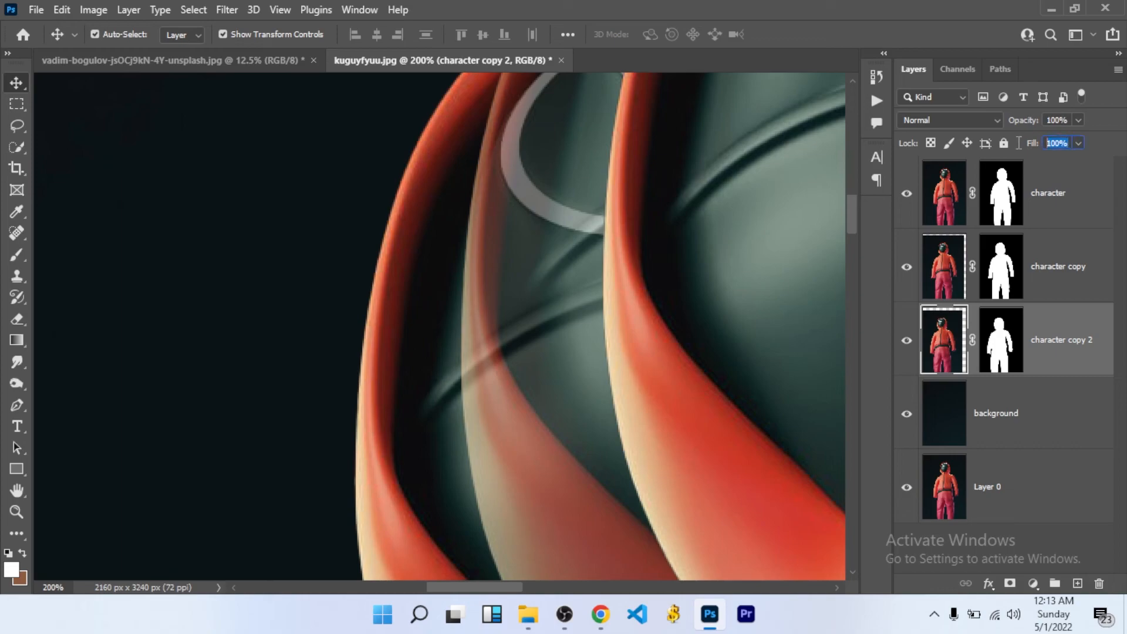
type("30")
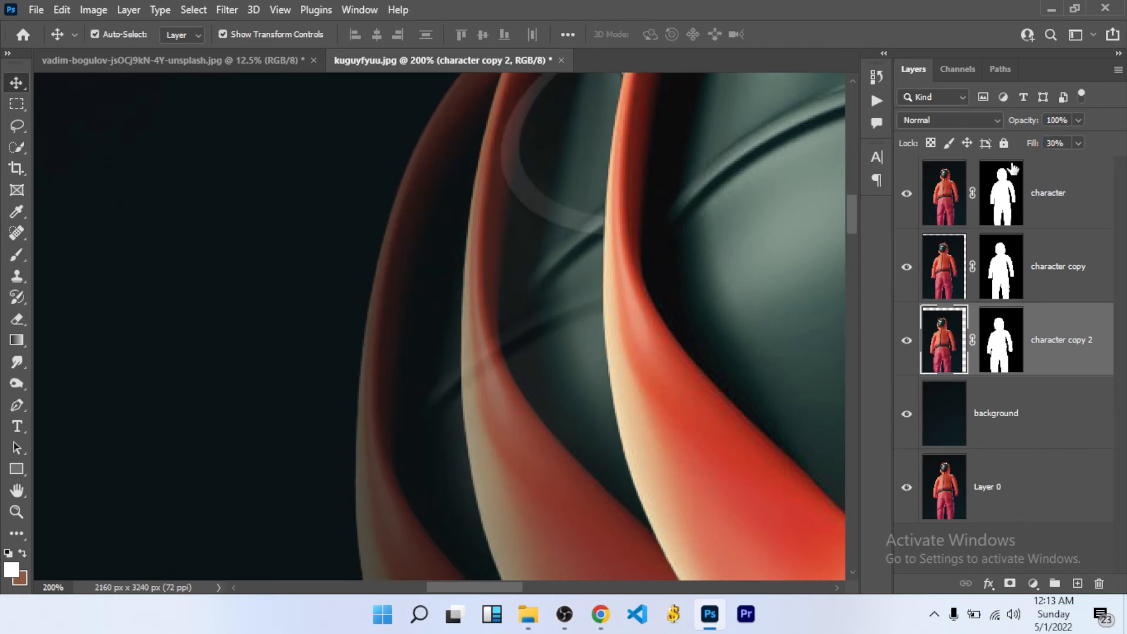
Examine the fading of the three stacked figures across the whole poster and around the head and shoulders.
key("ctrl+minus")
key("ctrl+minus")
key("ctrl+minus")
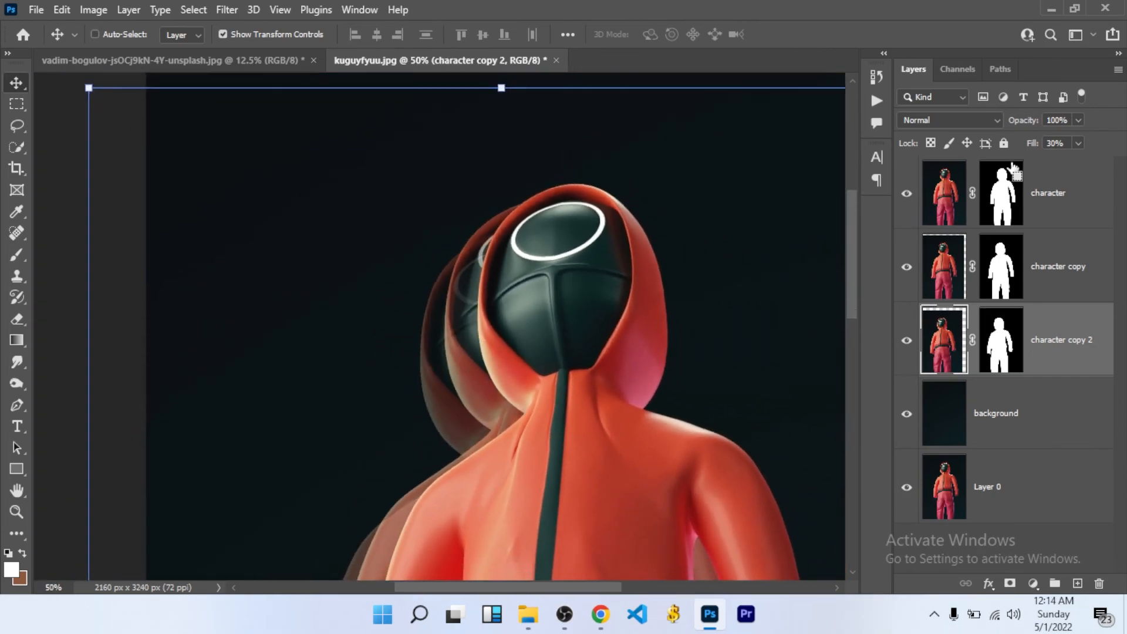
key("ctrl+minus")
key("ctrl+minus")
key("ctrl+minus")
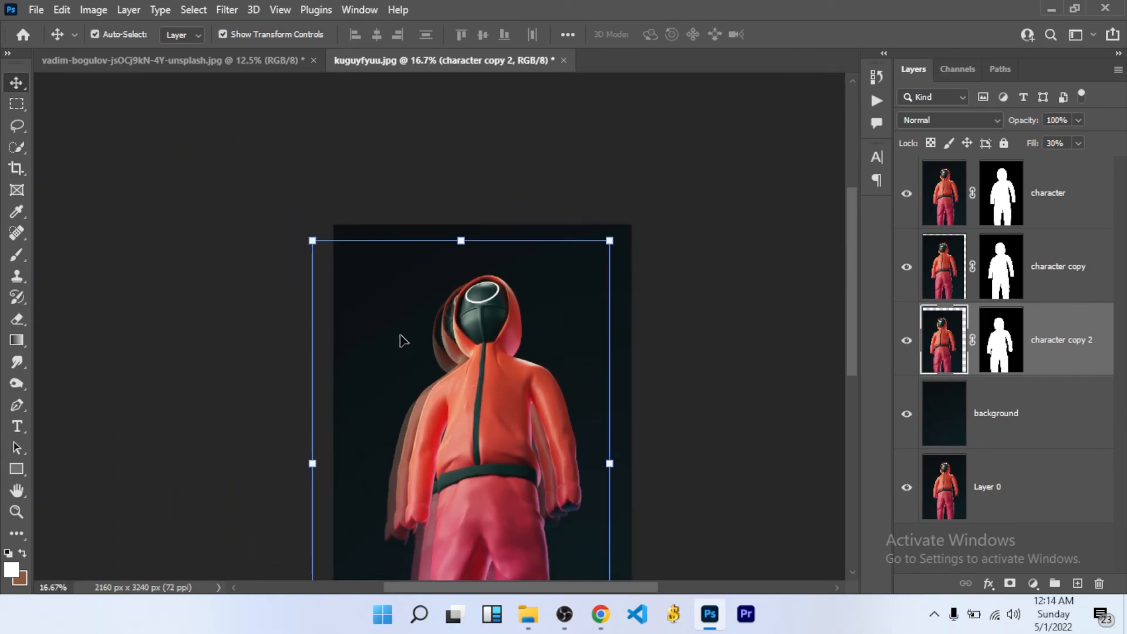
scroll(401, 343, "down", 3)
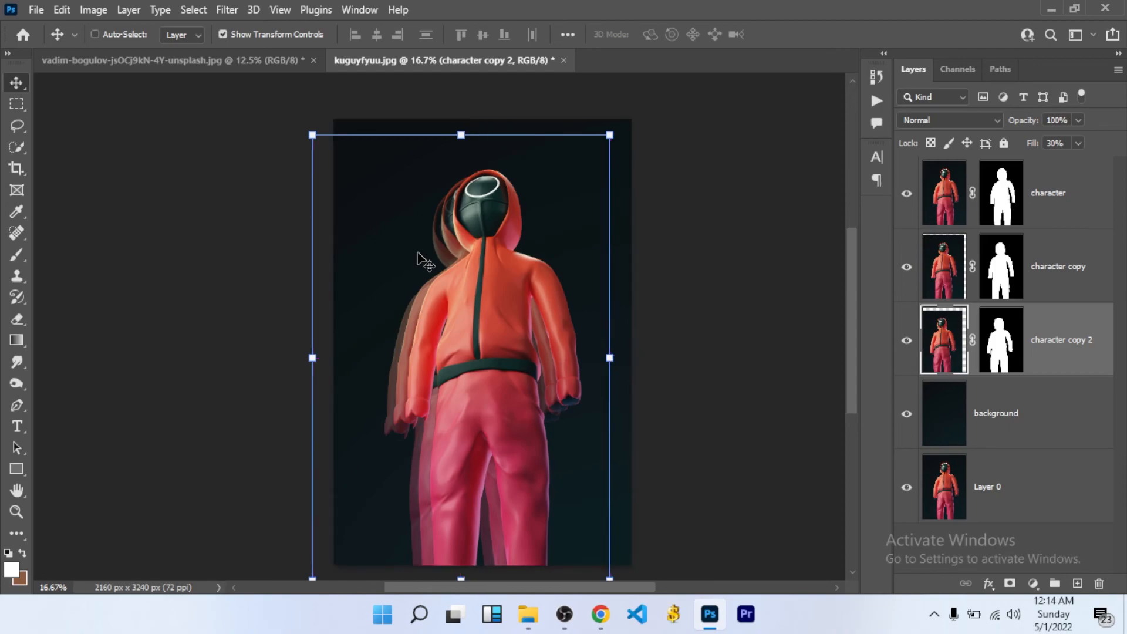
key("ctrl+plus")
scroll(515, 245, "up", 2)
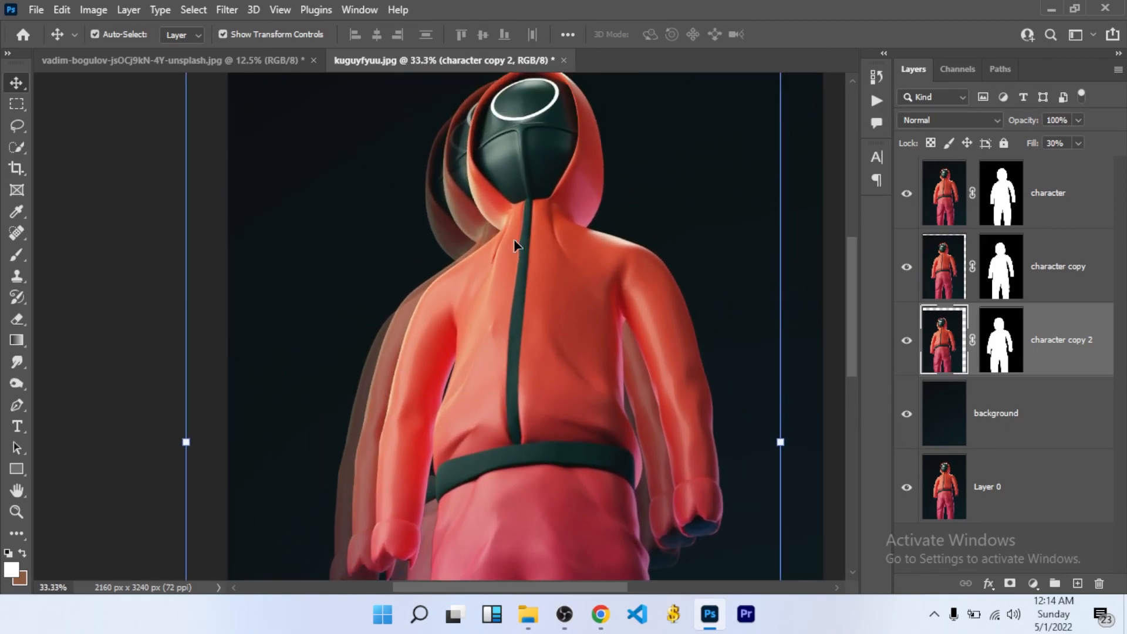
scroll(515, 245, "up", 2)
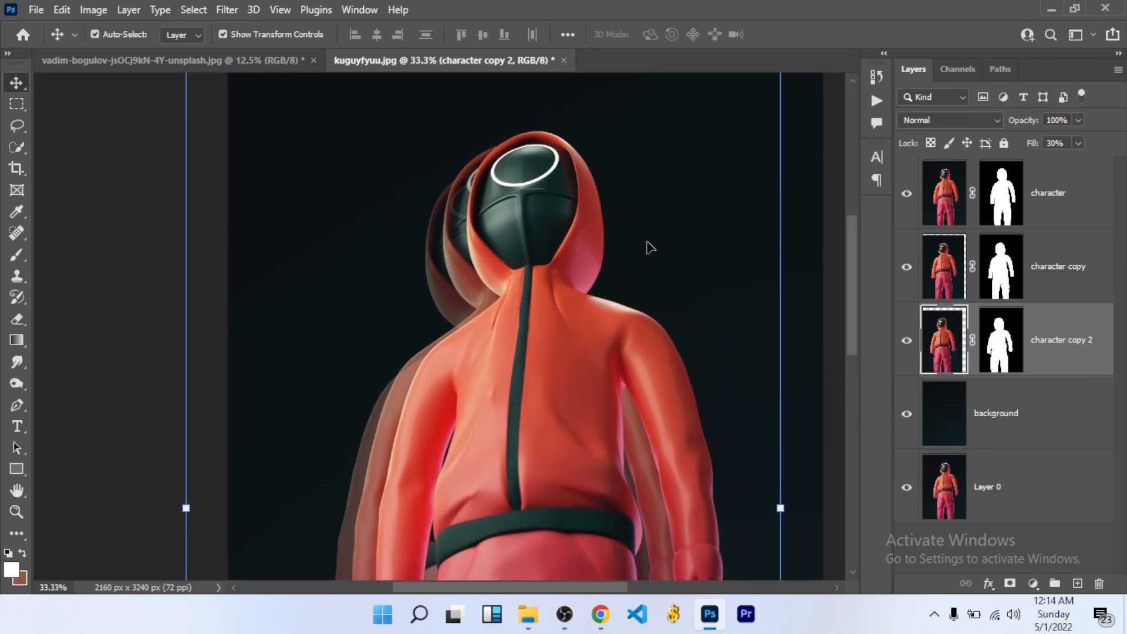
key("ctrl")
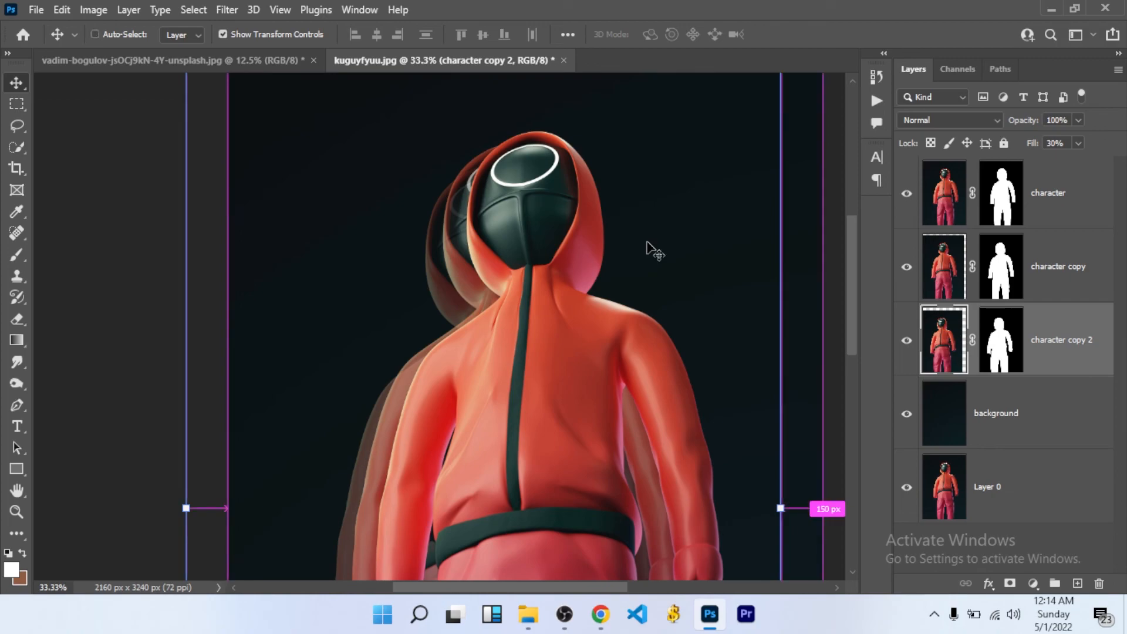